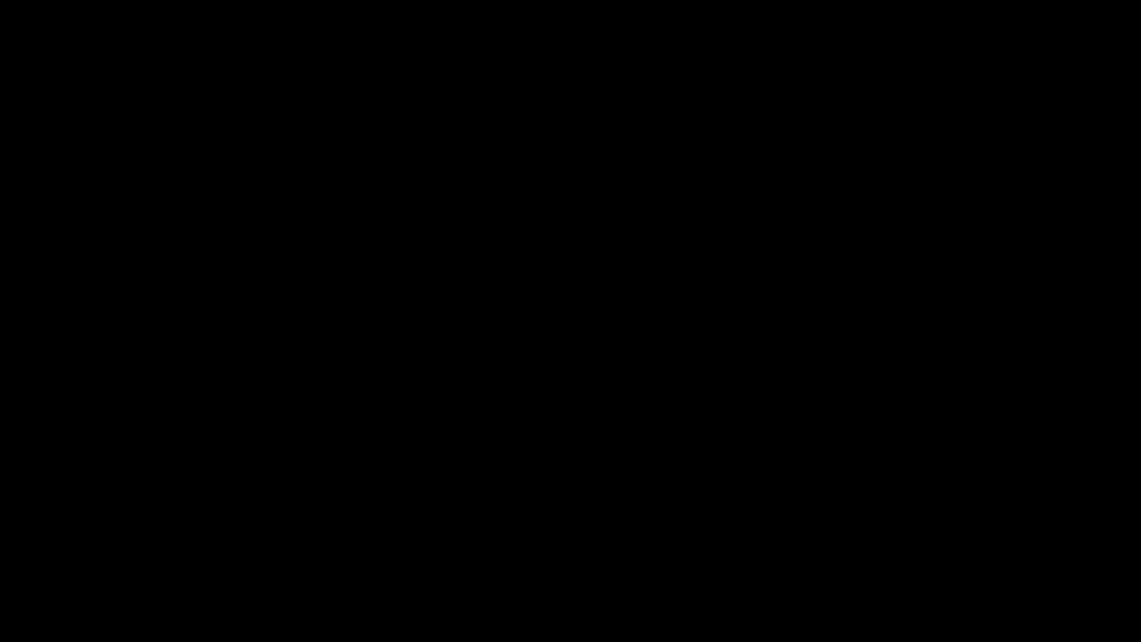
scroll(788, 338, down, 5)
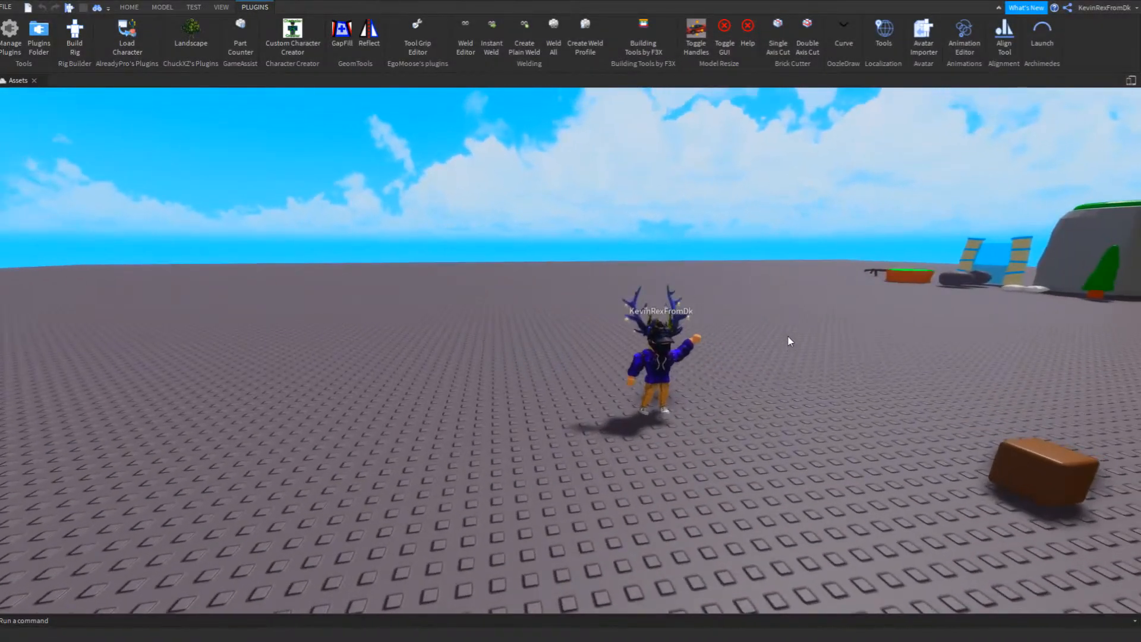
right_drag(689, 356, 693, 356)
key(w)
key(w)
key(s)
key(w)
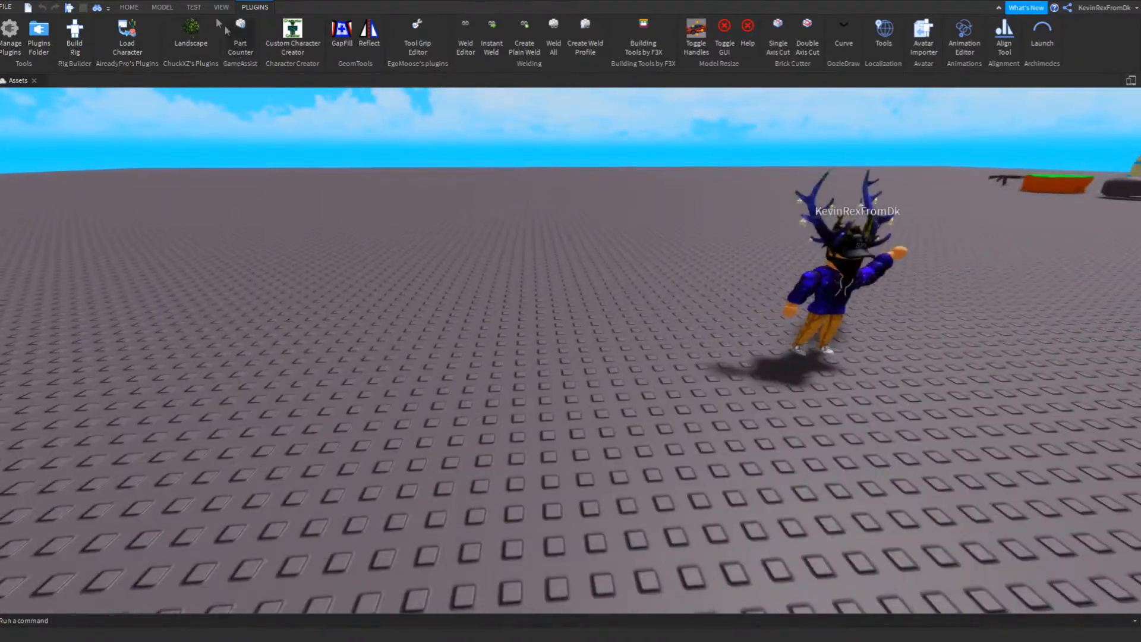
click(130, 6)
click(256, 7)
click(130, 51)
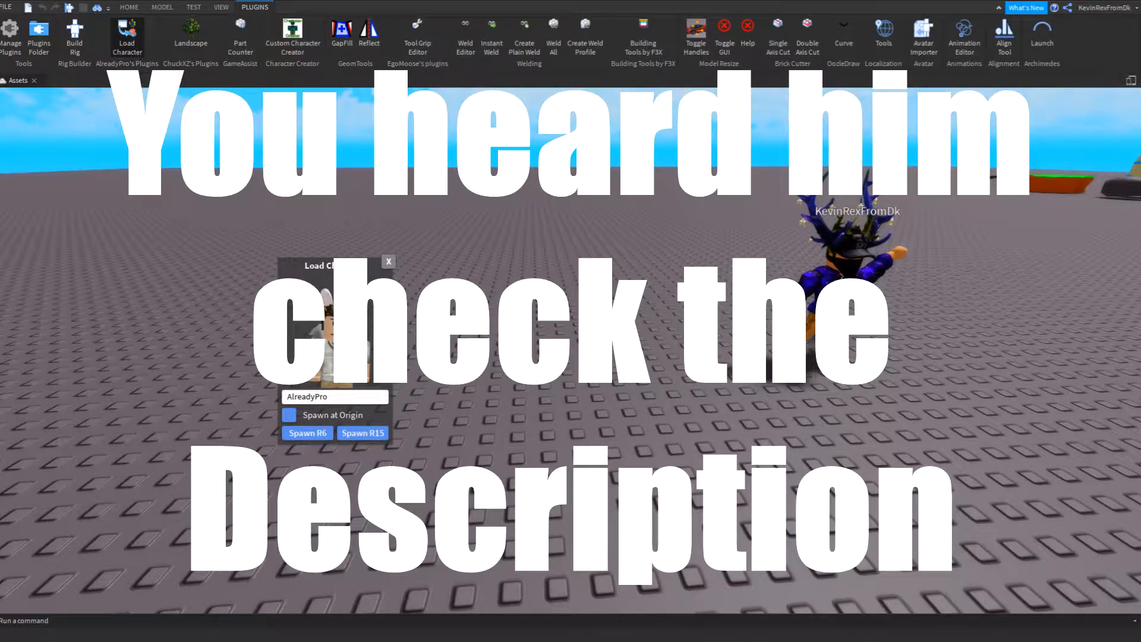
drag(328, 397, 286, 397)
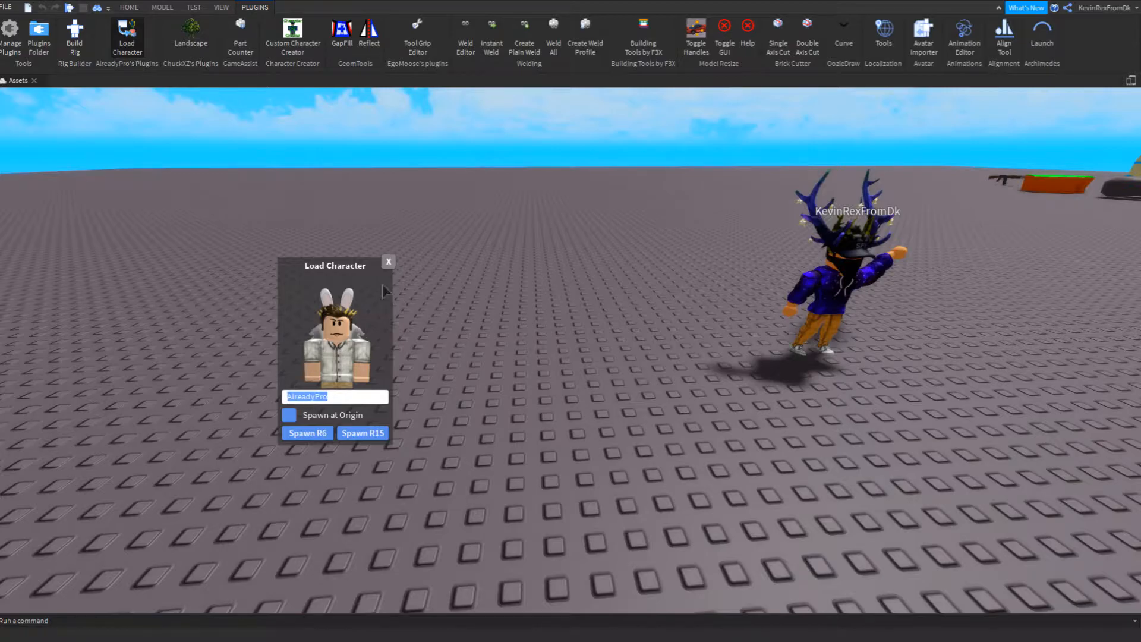
click(389, 262)
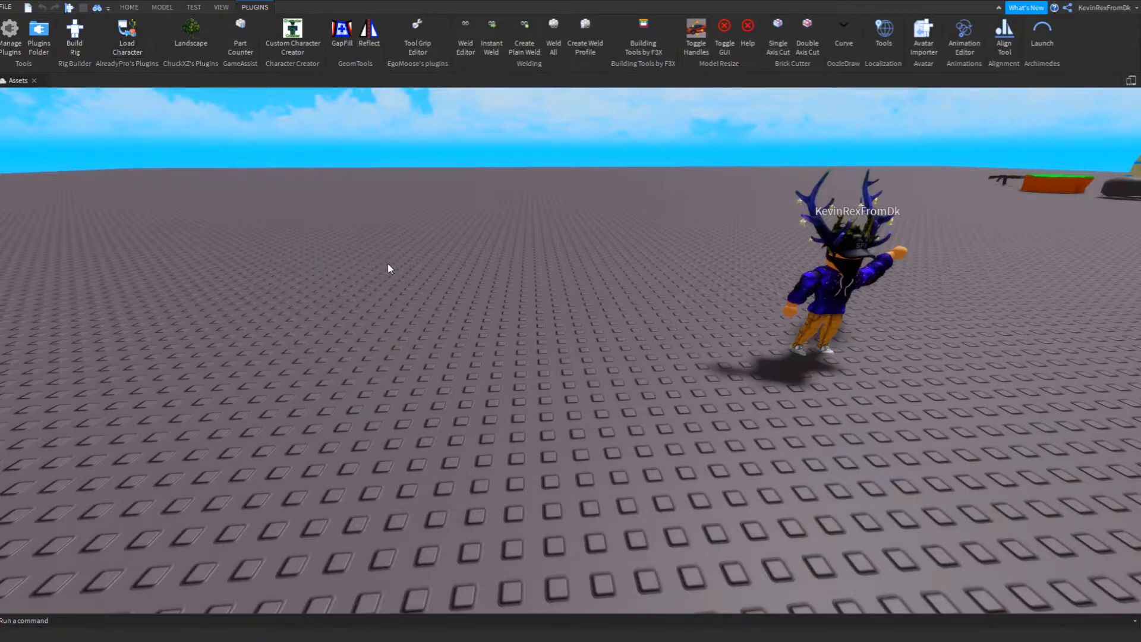
- Spawn an R6 character with the Load Character plugin, using the player's own username
click(134, 50)
drag(330, 397, 148, 404)
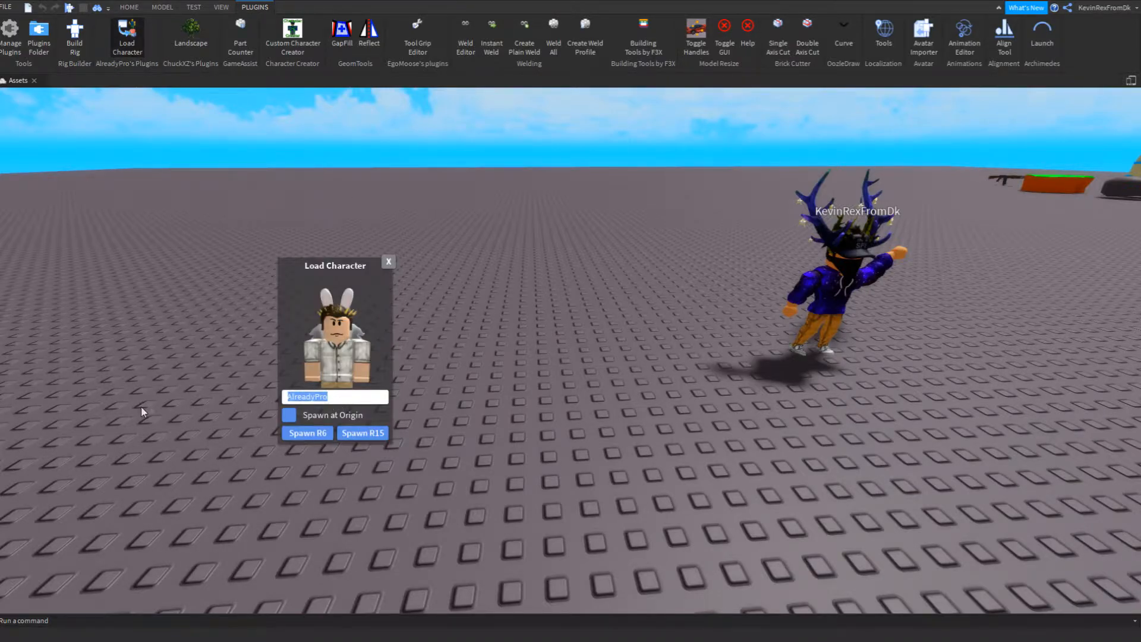
key(BackSpace)
text(KevinRexFromDk)
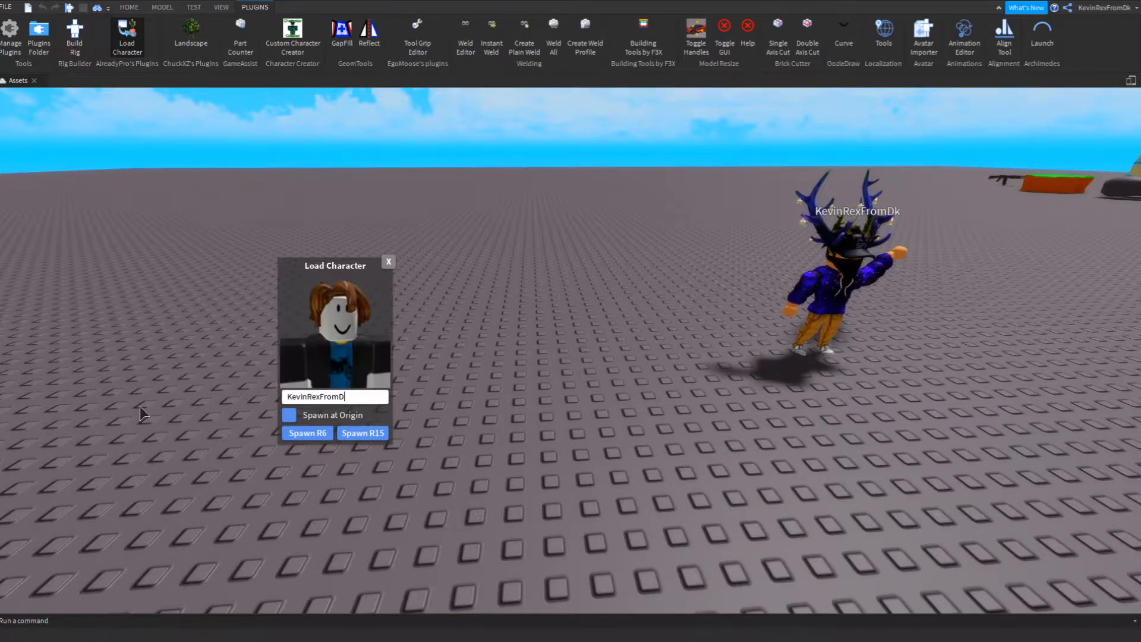
click(307, 434)
click(390, 263)
- Examine the newly spawned R6 character next to the already posed one
scroll(604, 308, up, 2)
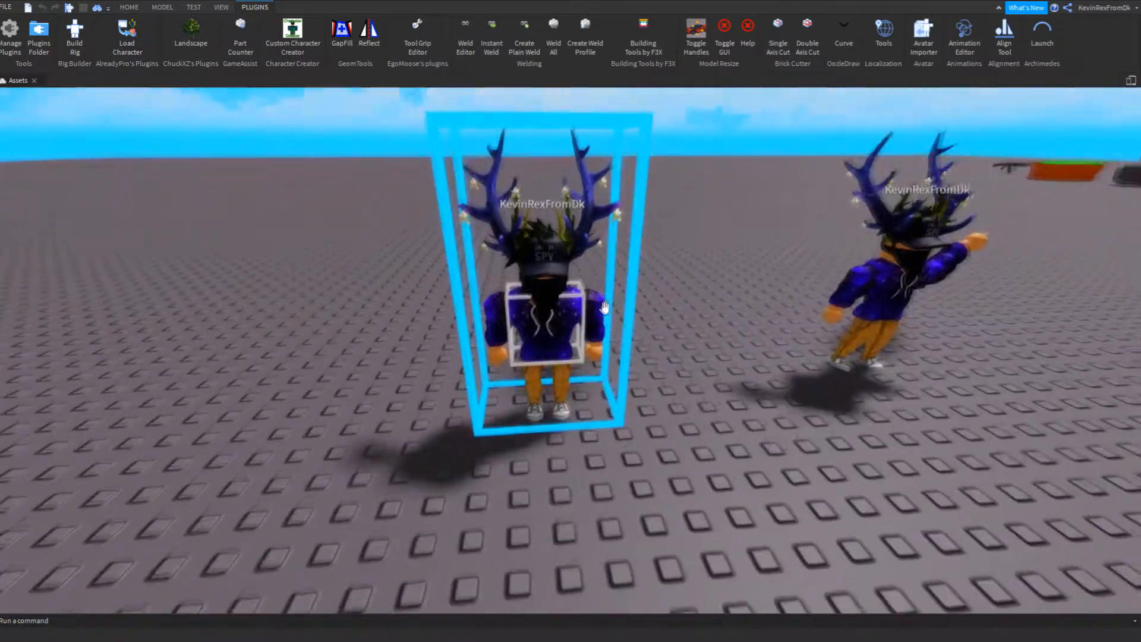
scroll(604, 309, down, 2)
right_drag(604, 308, 606, 312)
key(f)
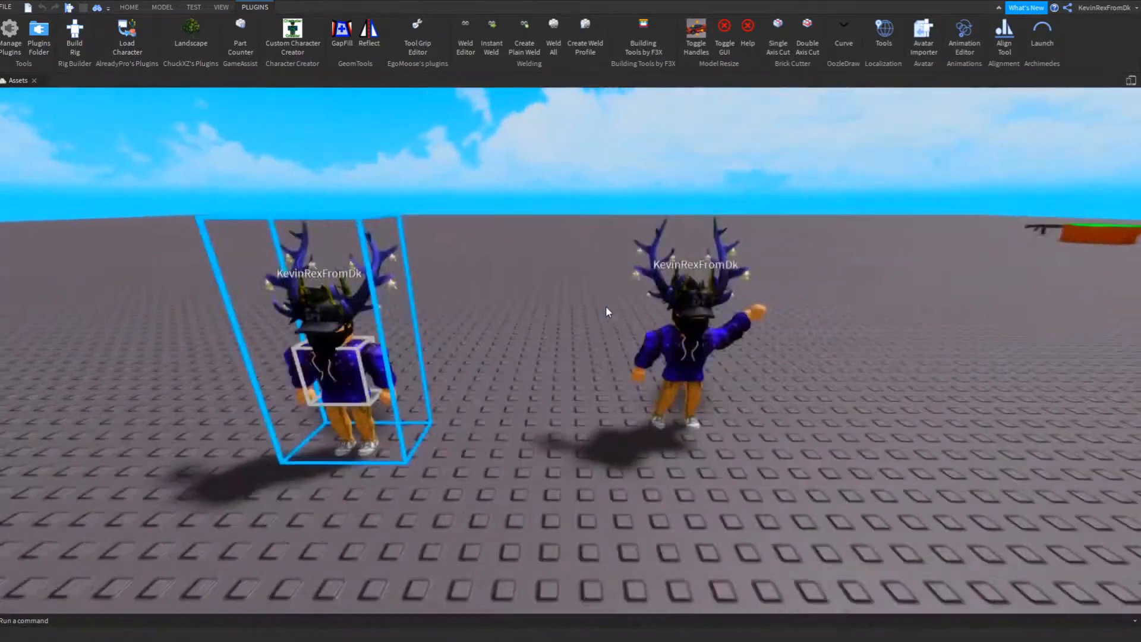
key(w)
right_drag(581, 372, 581, 373)
key(w)
key(s)
key(w)
right_drag(503, 334, 503, 334)
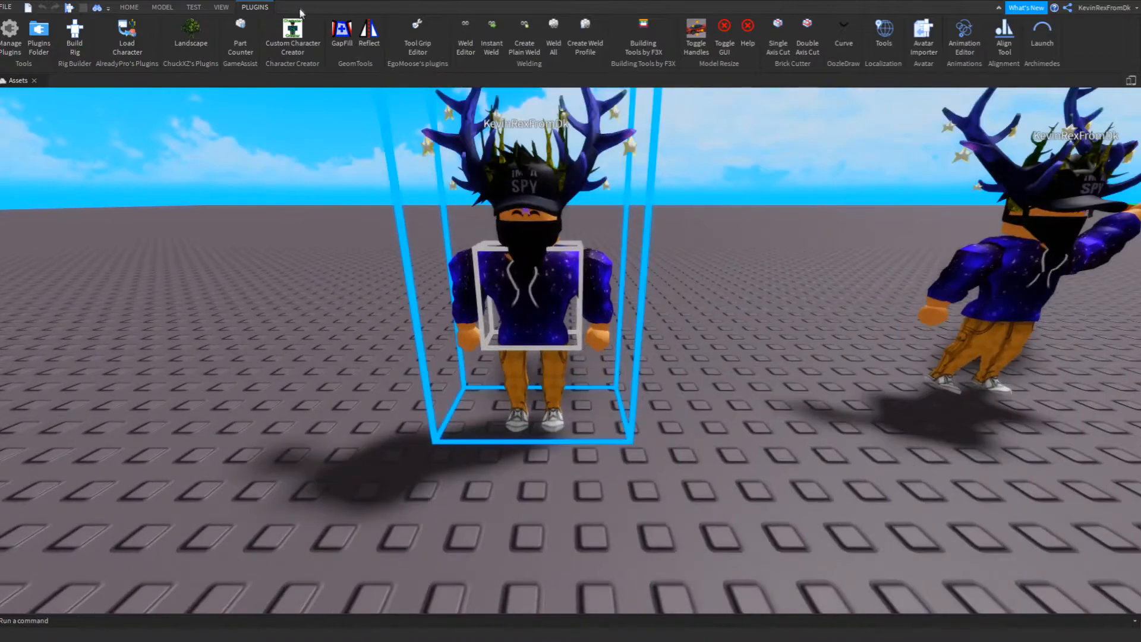
- Show the Explorer and Properties, then enlarge the Explorer in height and widen both
click(219, 9)
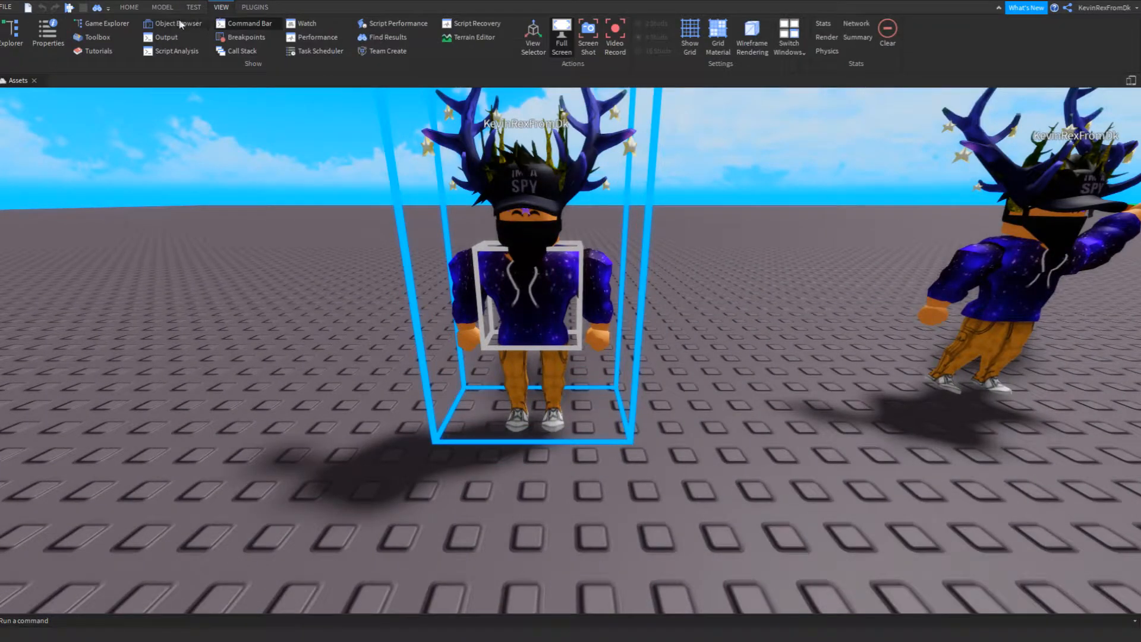
click(21, 33)
click(60, 30)
right_drag(663, 349, 667, 351)
key(s)
right_drag(710, 309, 711, 310)
key(w)
key(s)
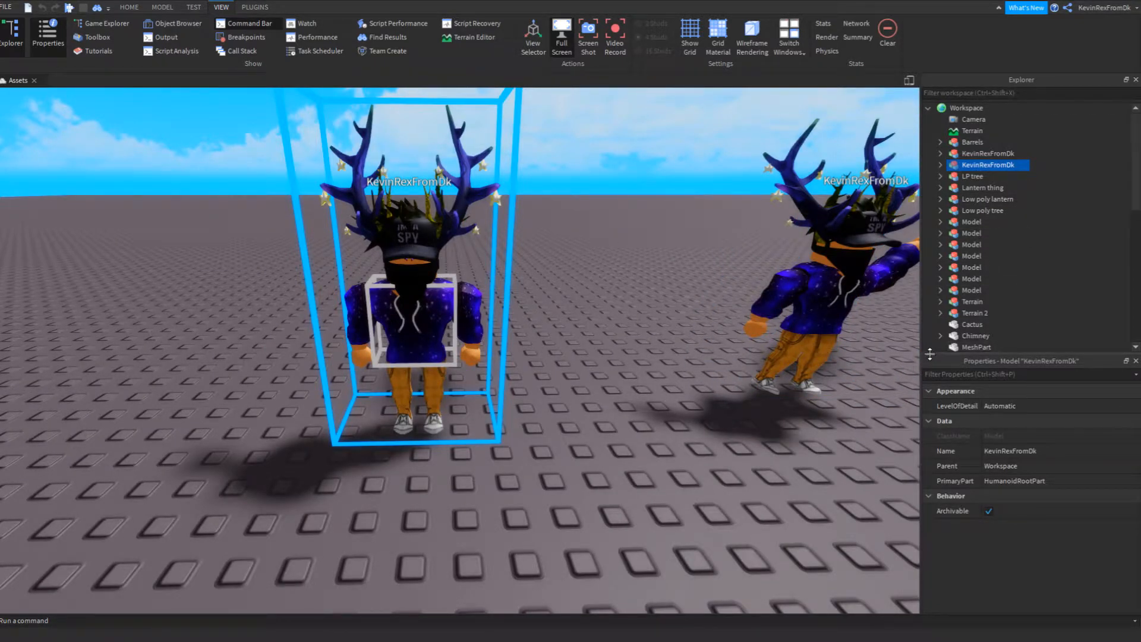
drag(931, 351, 931, 376)
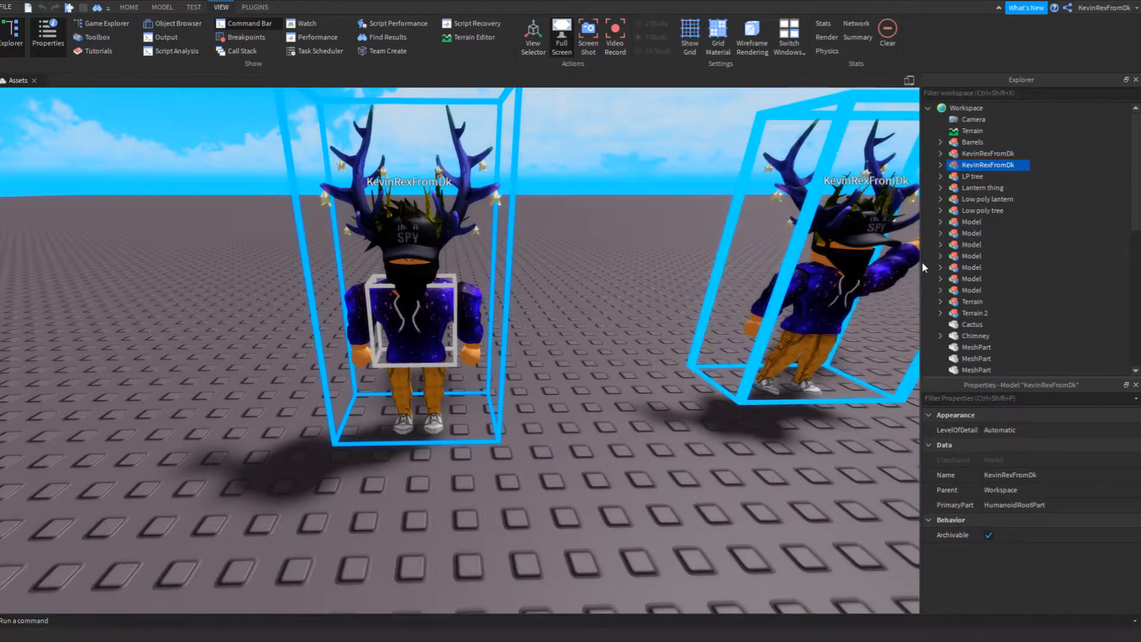
drag(920, 264, 862, 267)
- Expand the spawned character's model and inspect its left arm, left leg, right arm, right leg and torso parts
scroll(547, 369, down, 3)
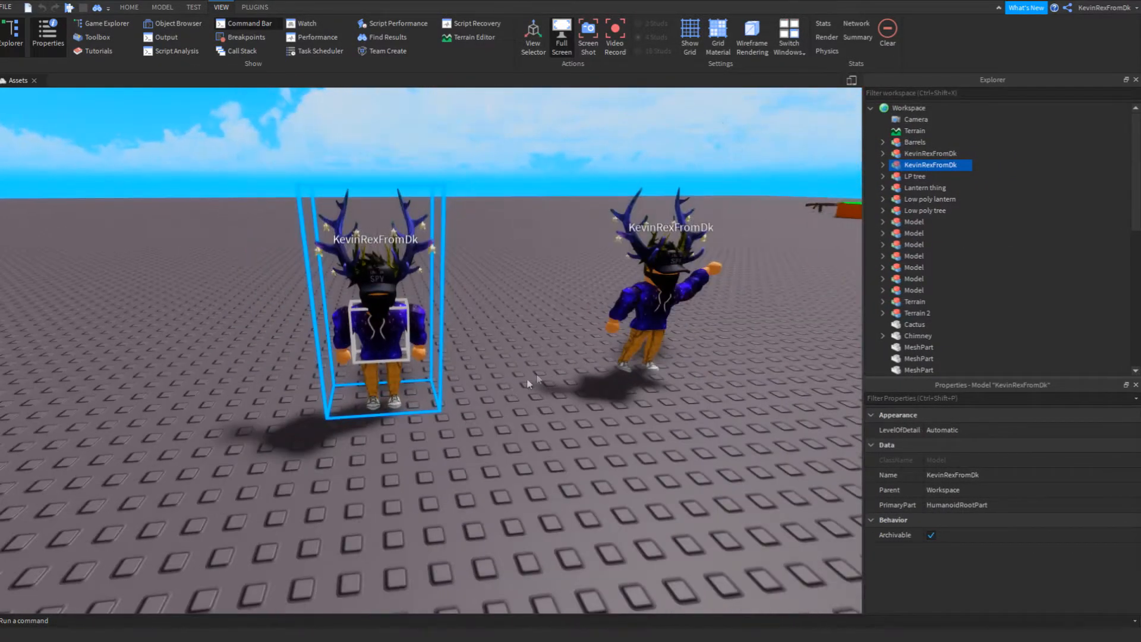
scroll(544, 372, up, 2)
right_drag(537, 375, 512, 388)
scroll(641, 275, up, 2)
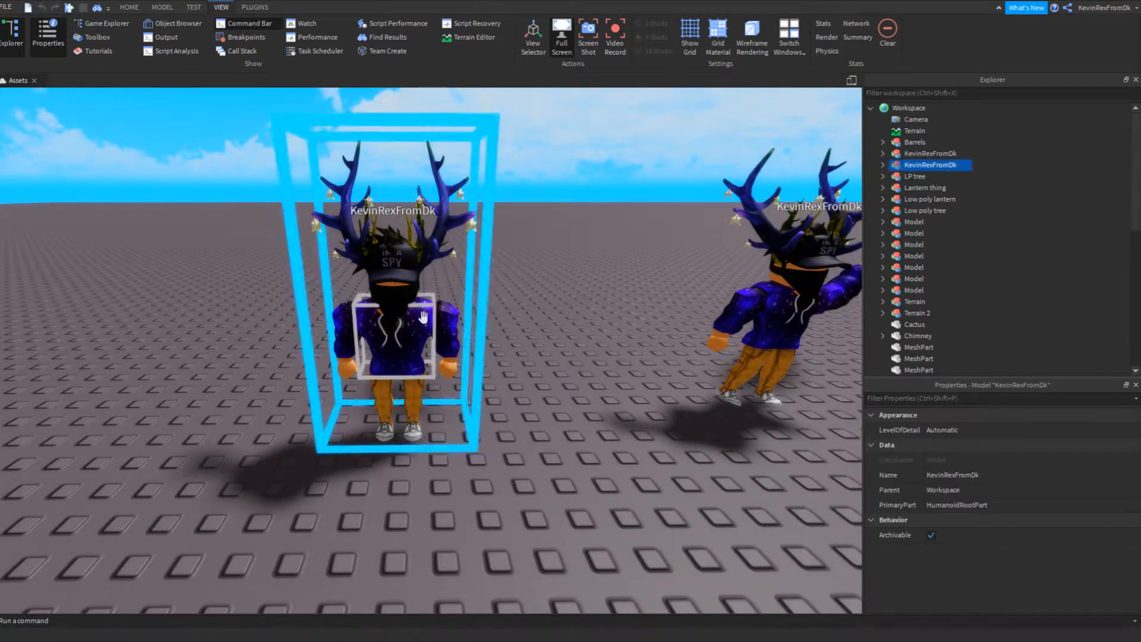
click(883, 165)
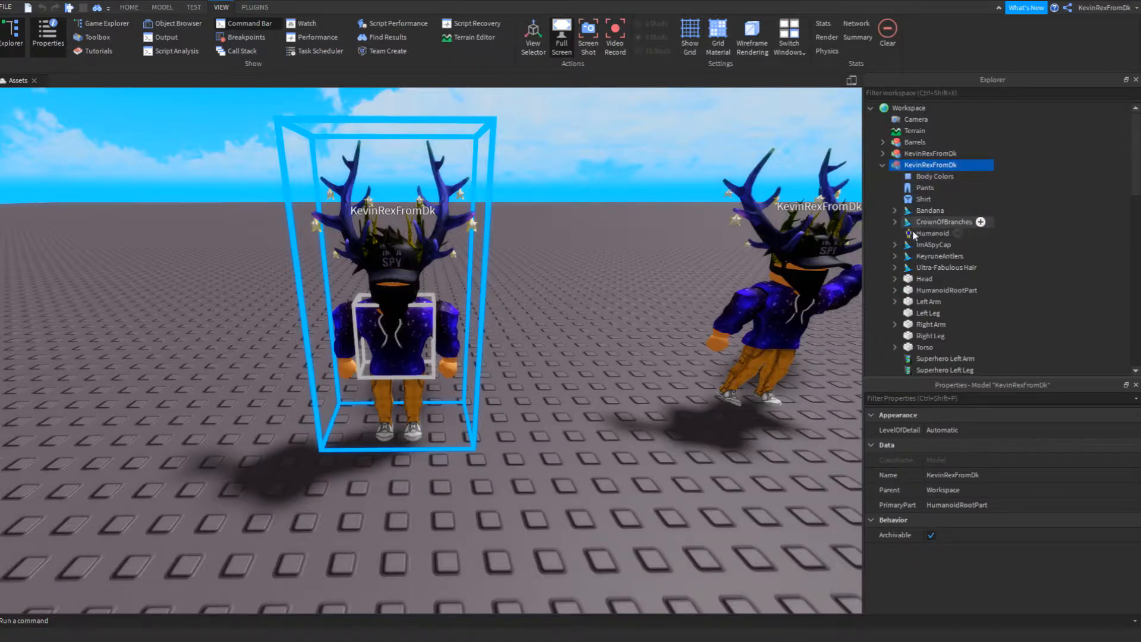
click(927, 302)
click(927, 312)
click(930, 325)
click(930, 335)
click(925, 347)
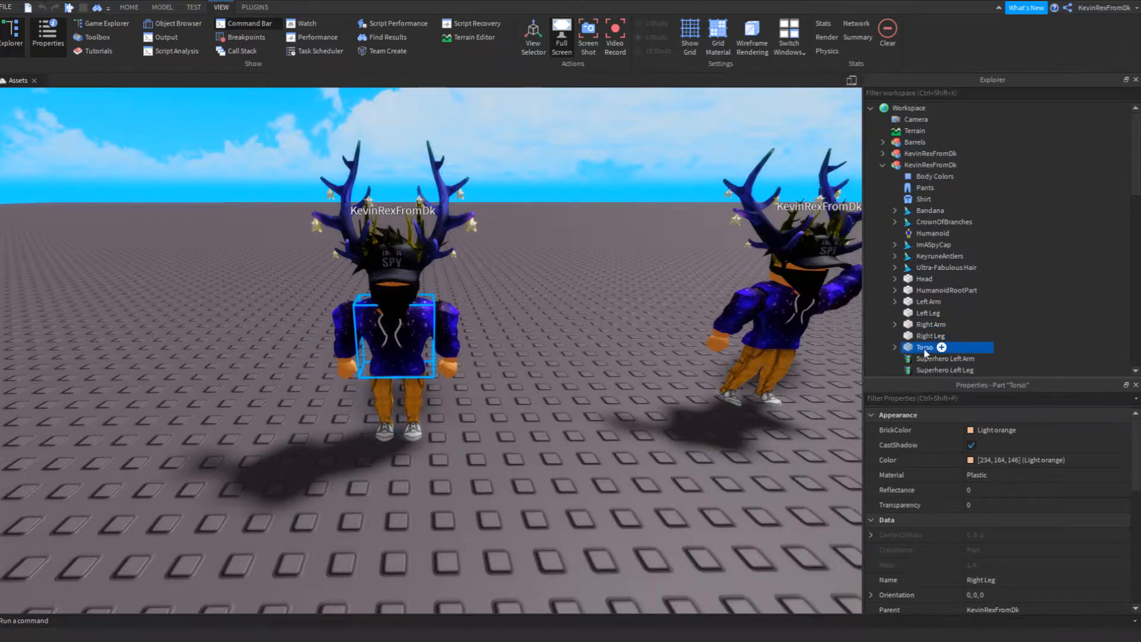
click(622, 326)
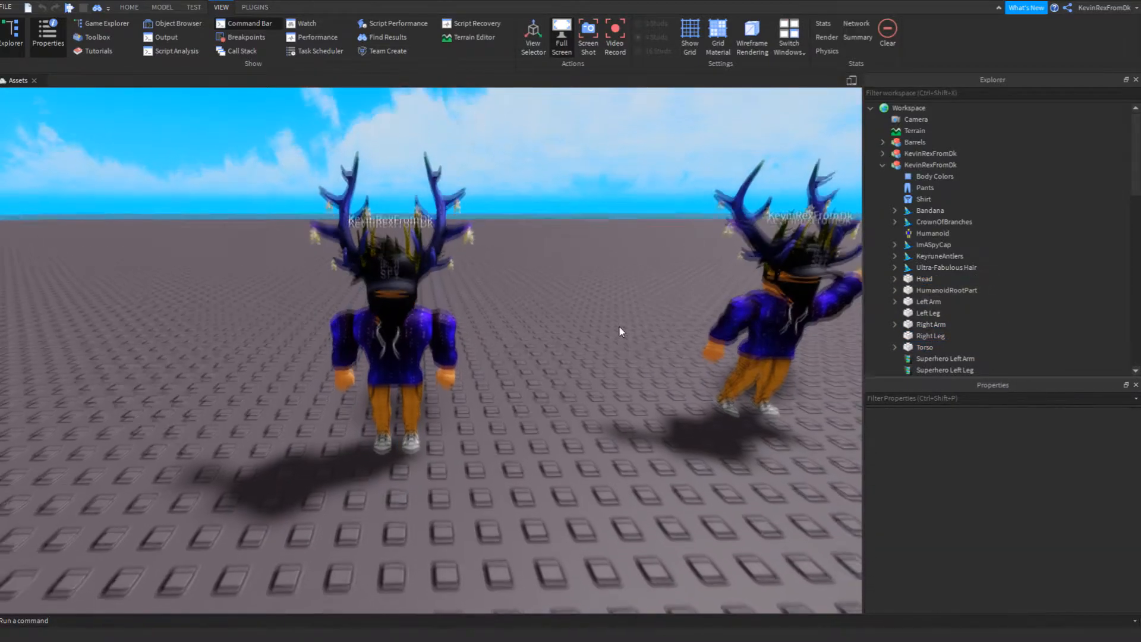
- Rotate the spawned character's left arm into a raised waving pose with an orientation of about 28, -22, -131
click(950, 302)
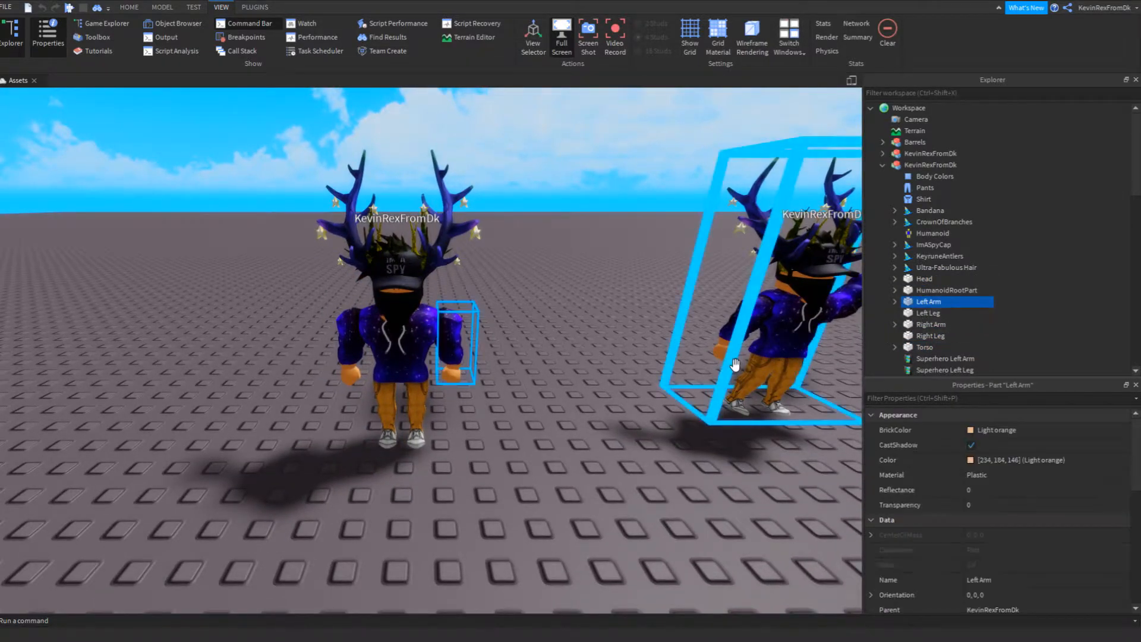
click(129, 7)
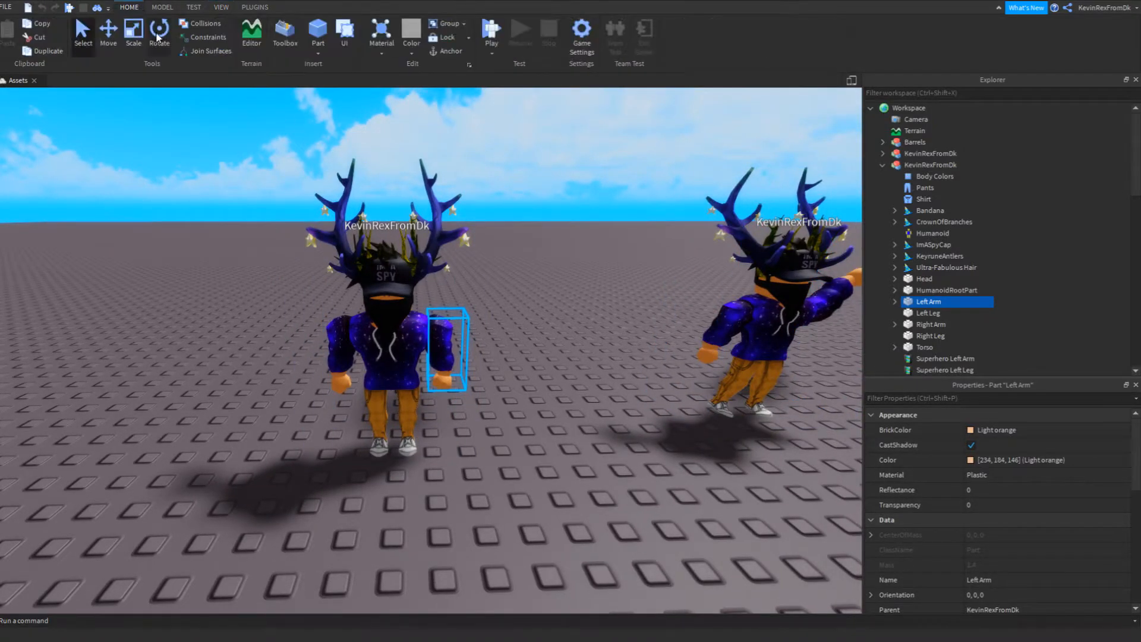
click(159, 33)
scroll(588, 317, up, 2)
drag(543, 328, 373, 295)
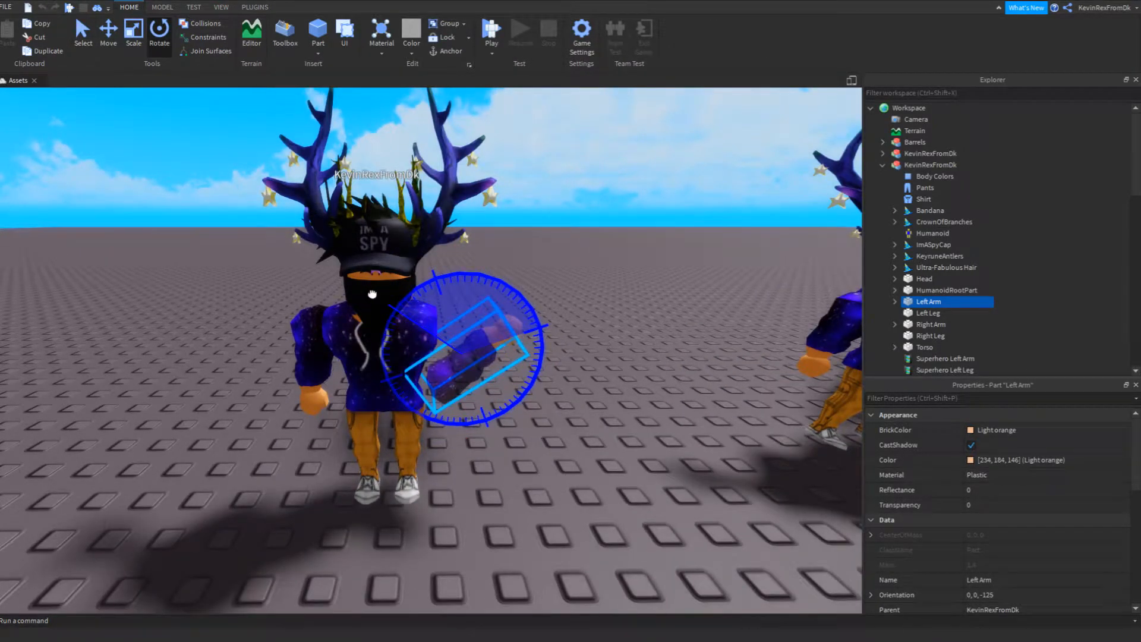
right_drag(662, 355, 652, 357)
drag(428, 355, 430, 338)
drag(430, 338, 433, 332)
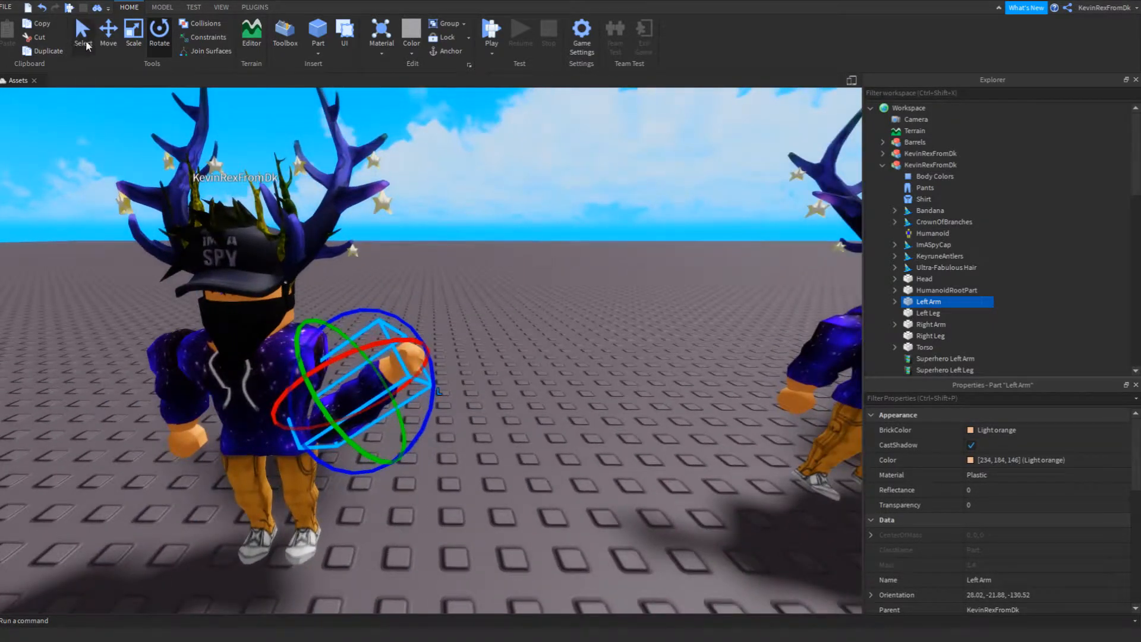
- Move the rotated left arm up and across so that it joins the spawned character's shoulder
click(109, 33)
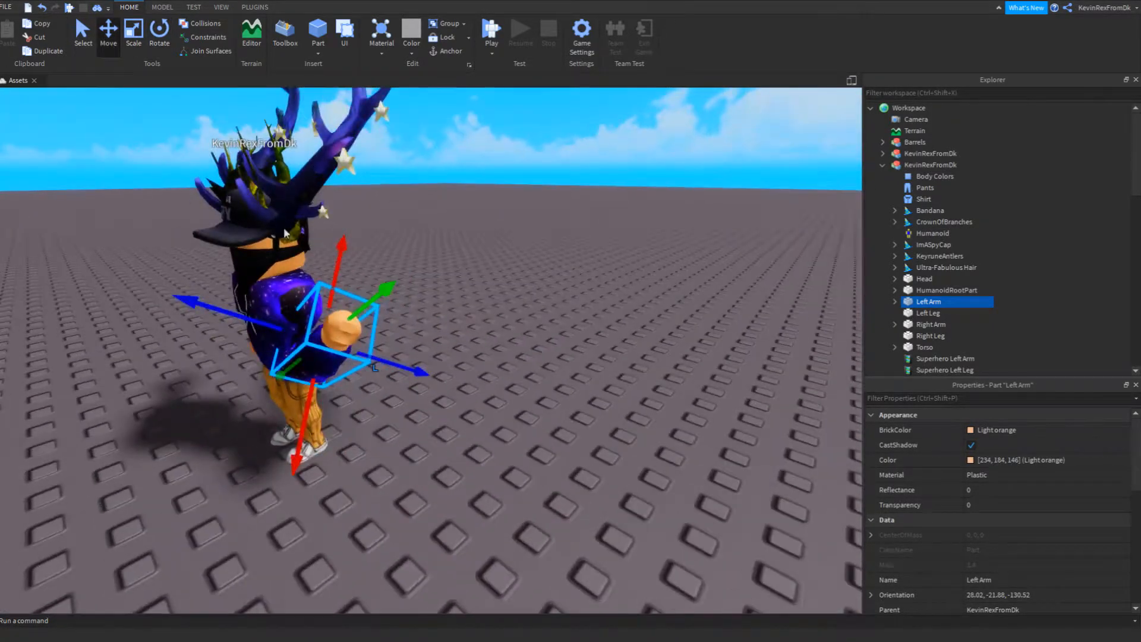
drag(335, 289, 344, 246)
drag(266, 275, 249, 269)
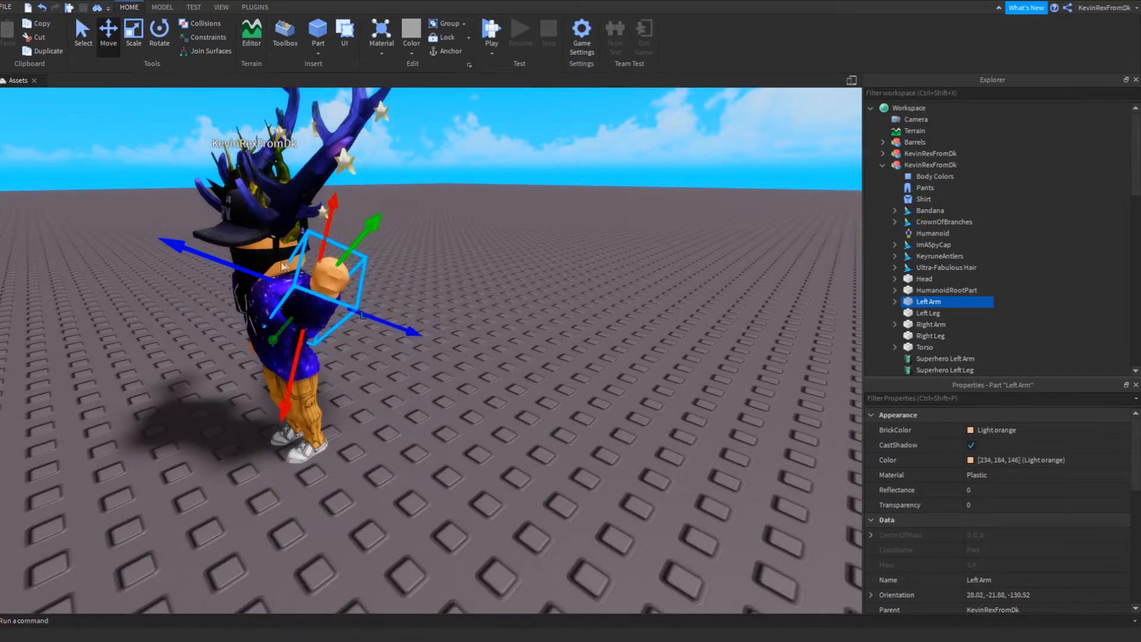
right_drag(416, 290, 446, 287)
drag(486, 293, 506, 277)
right_drag(552, 315, 539, 372)
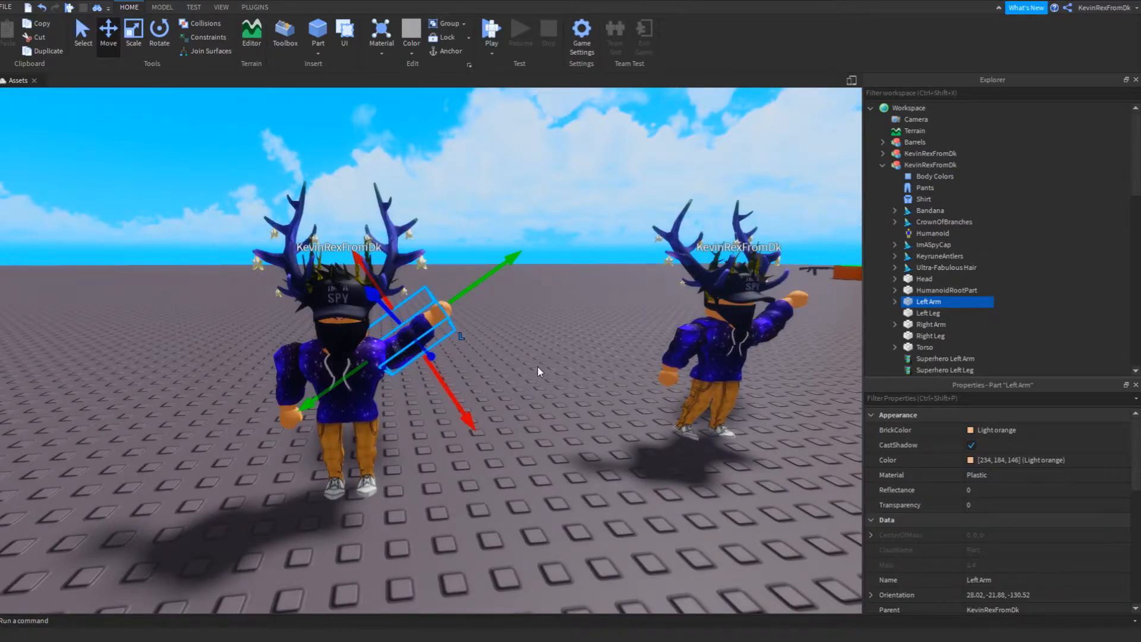
- Delete the spawned character, leaving only the originally posed one
right_drag(539, 372, 402, 369)
right_click(402, 368)
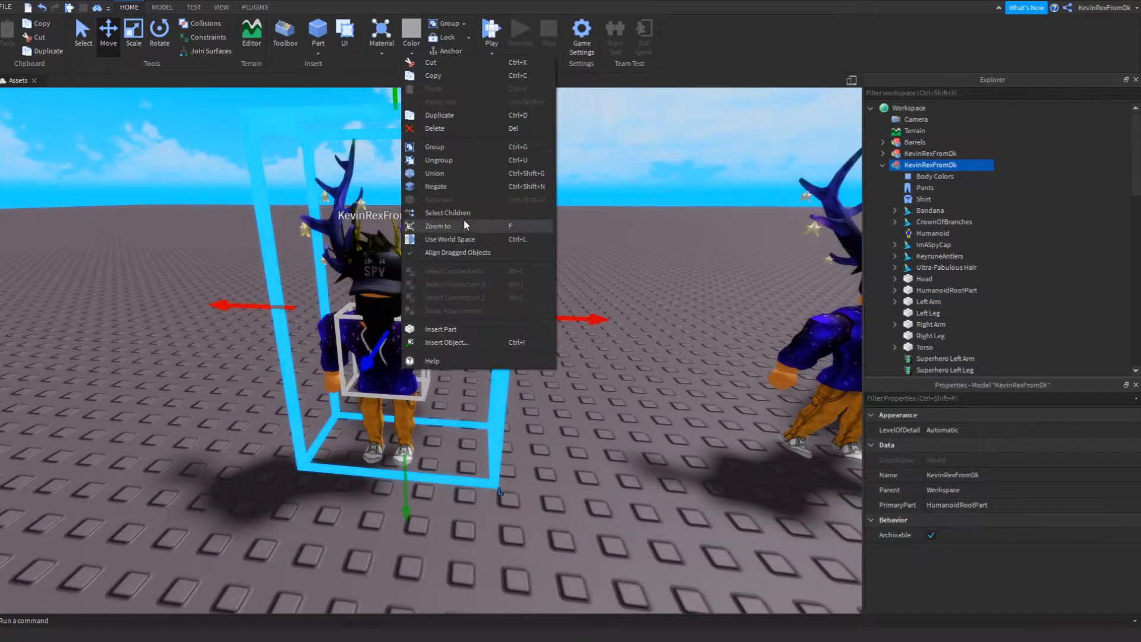
click(463, 133)
right_drag(488, 248, 490, 277)
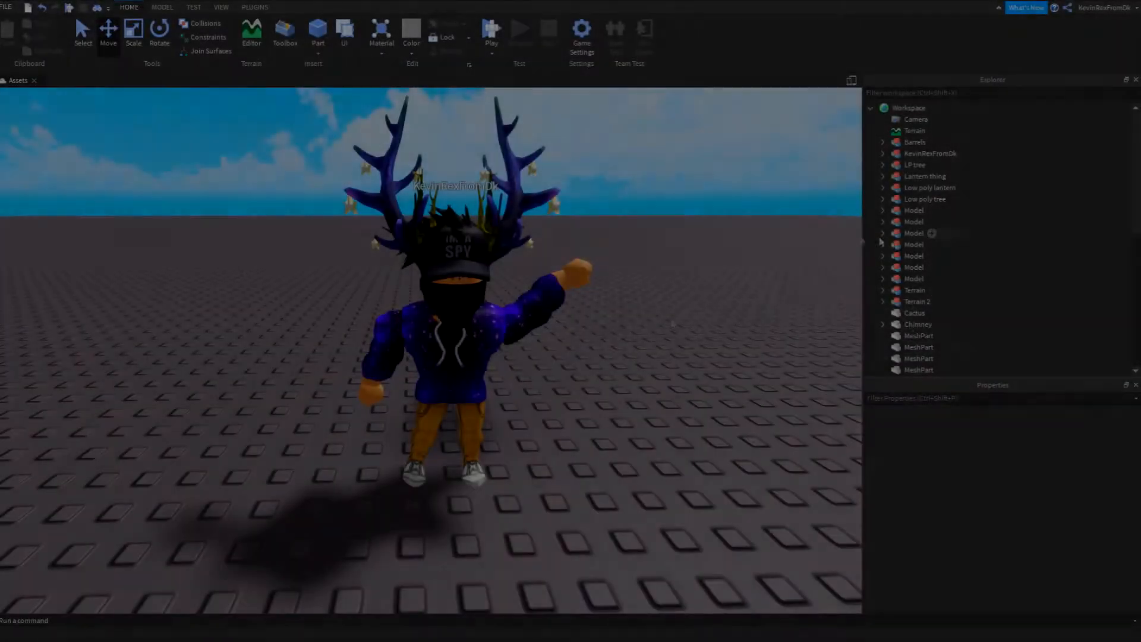
- Export the remaining posed character as an OBJ file named Kevin2 in the Skrivebord folder
click(550, 352)
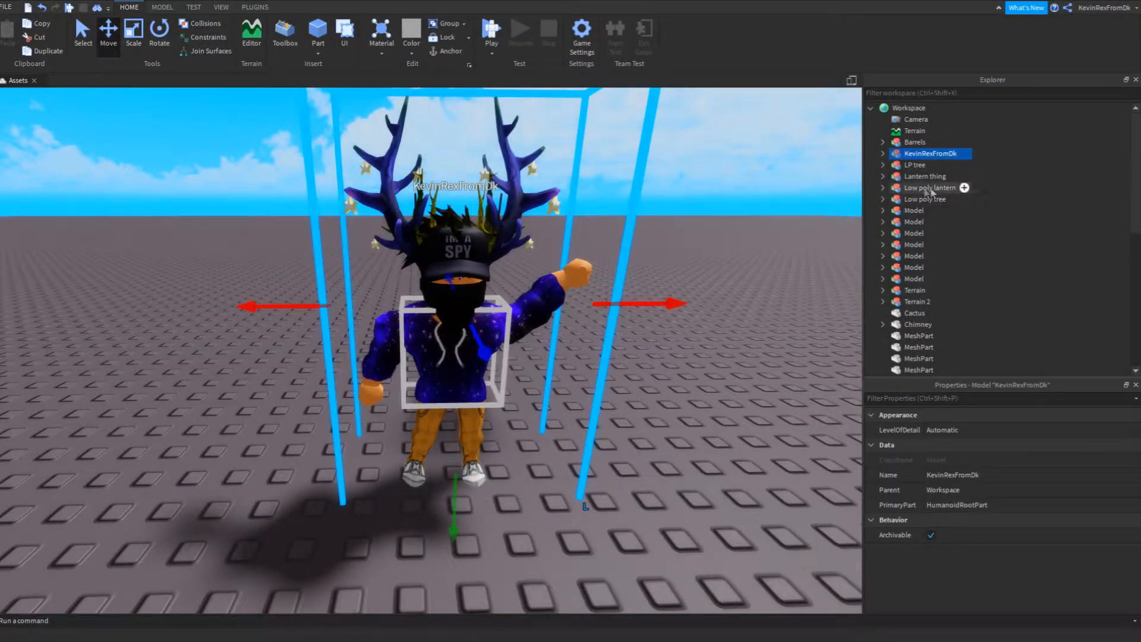
right_click(931, 156)
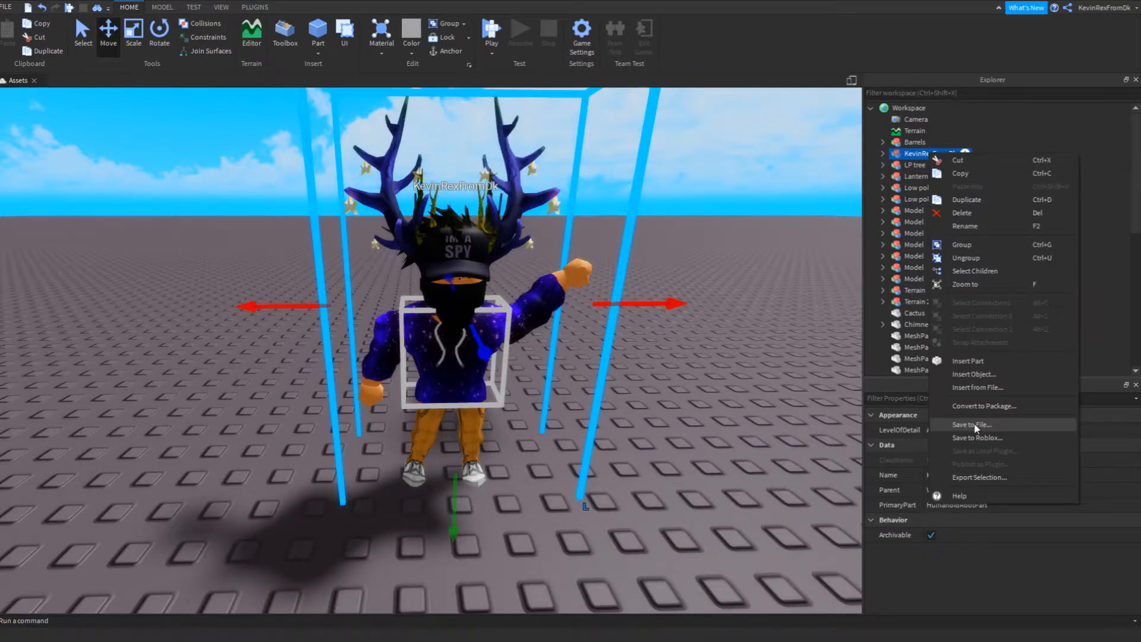
click(996, 475)
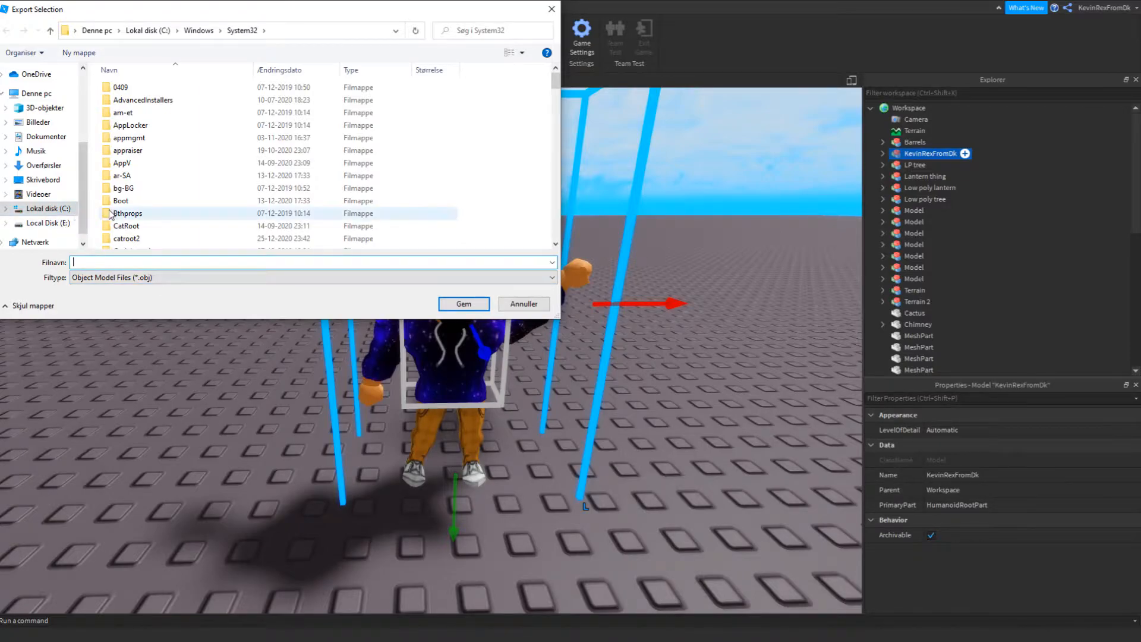
click(38, 122)
click(137, 261)
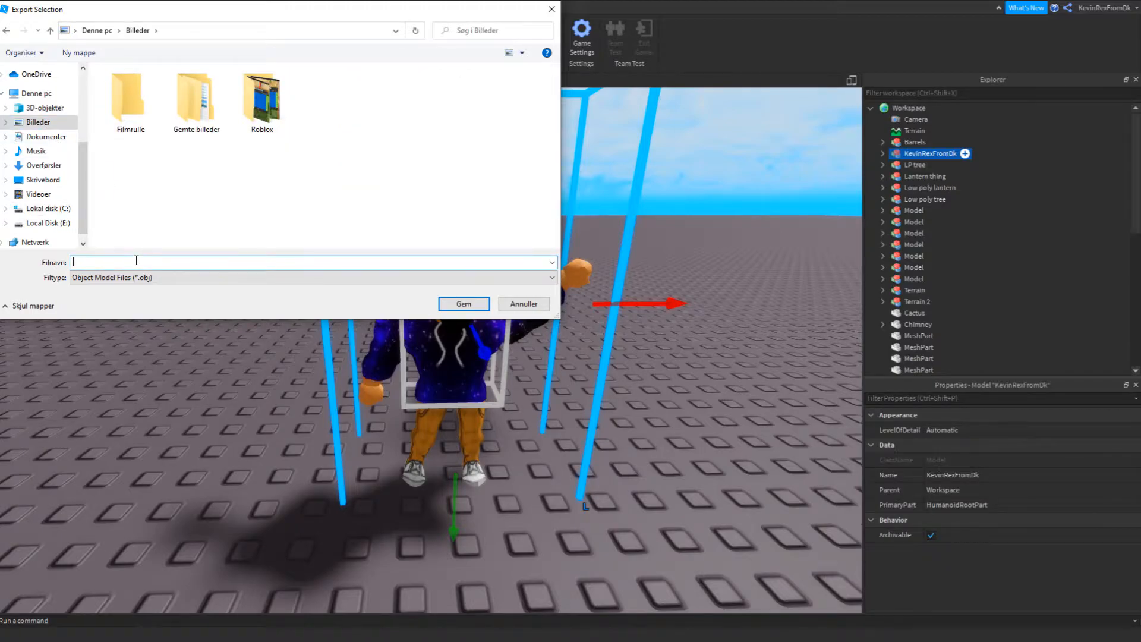
scroll(35, 119, up, 3)
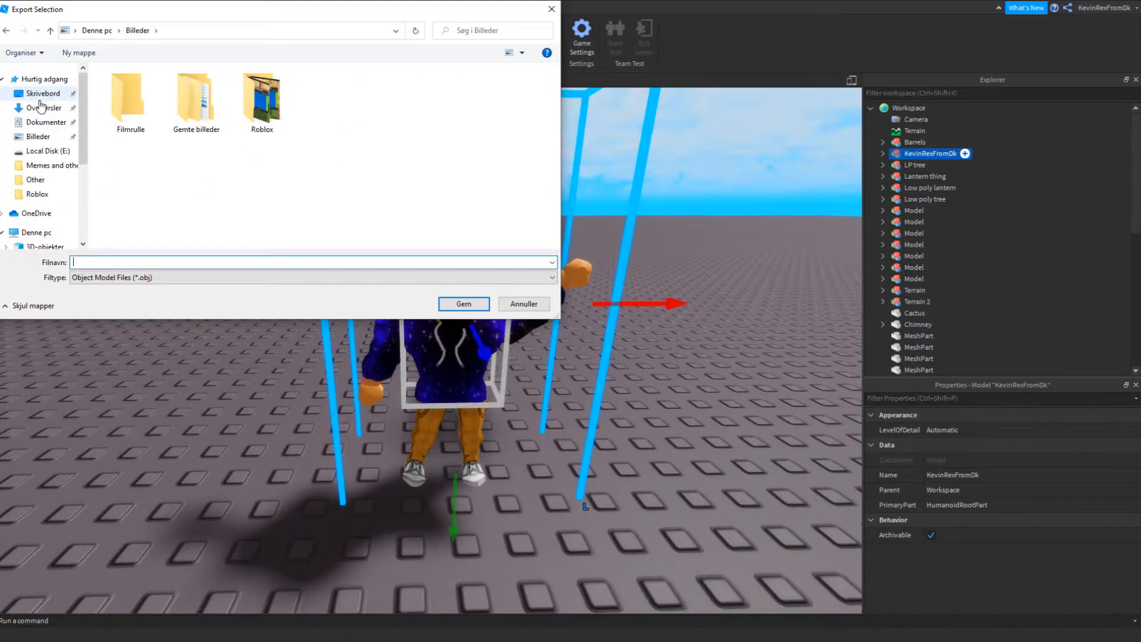
click(39, 95)
click(296, 262)
text(Kevin2)
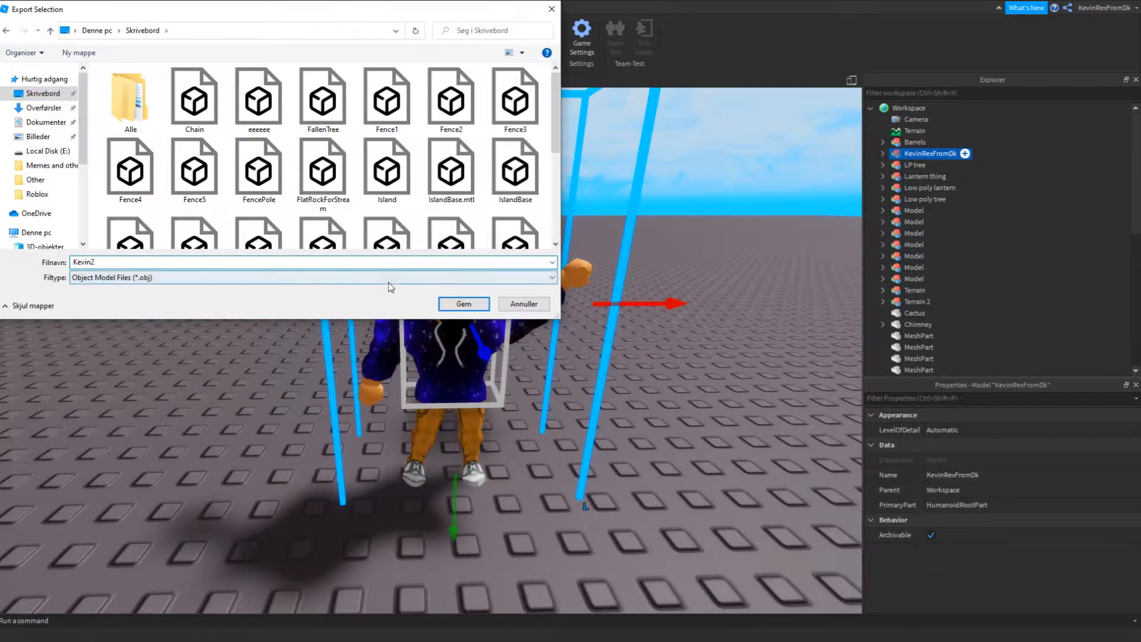
click(464, 304)
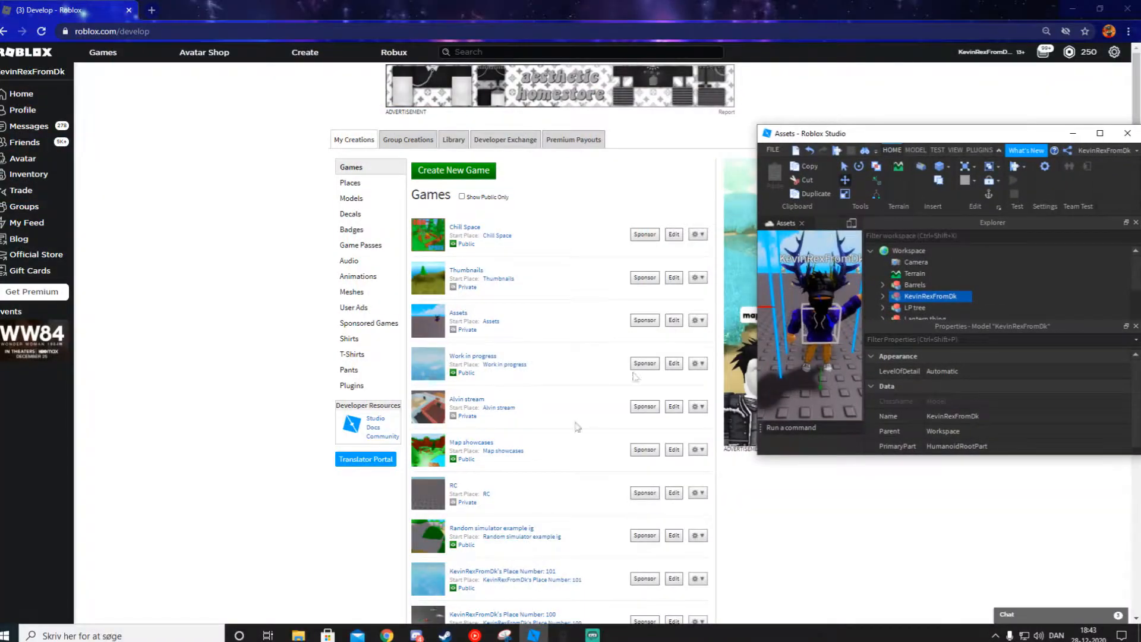
- Switch to Blender by searching for it from the desktop and launching it
key(super)
text(ble)
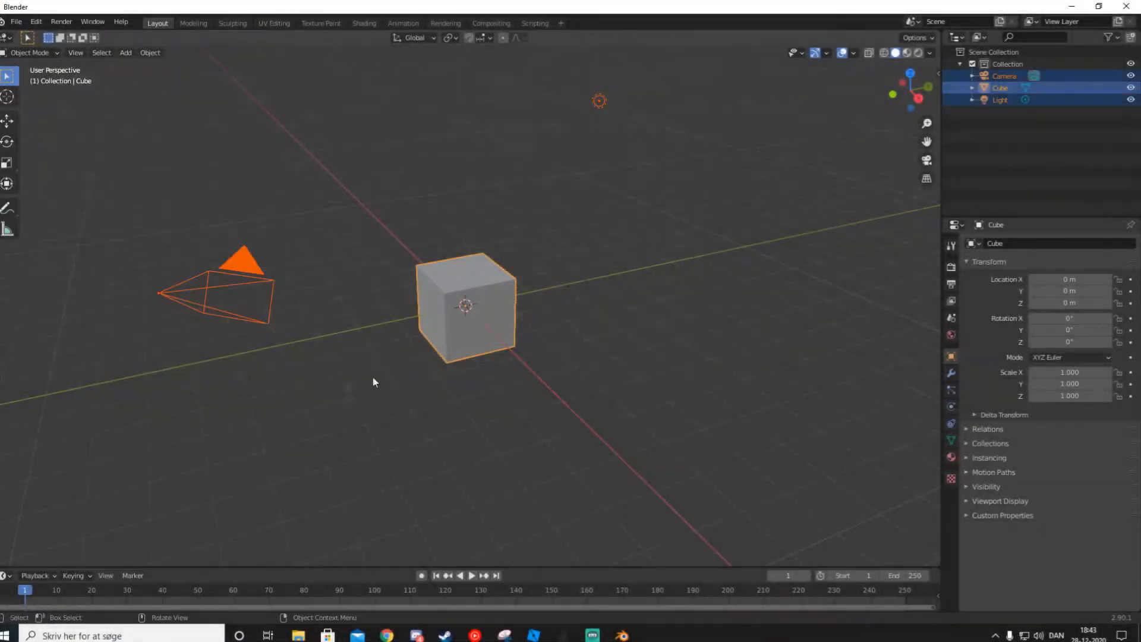
- Delete the default cube, camera and light from the scene
right_click(372, 376)
scroll(498, 305, up, 3)
scroll(498, 305, down, 3)
right_click(582, 263)
click(542, 467)
click(16, 21)
mouse_move(36, 183)
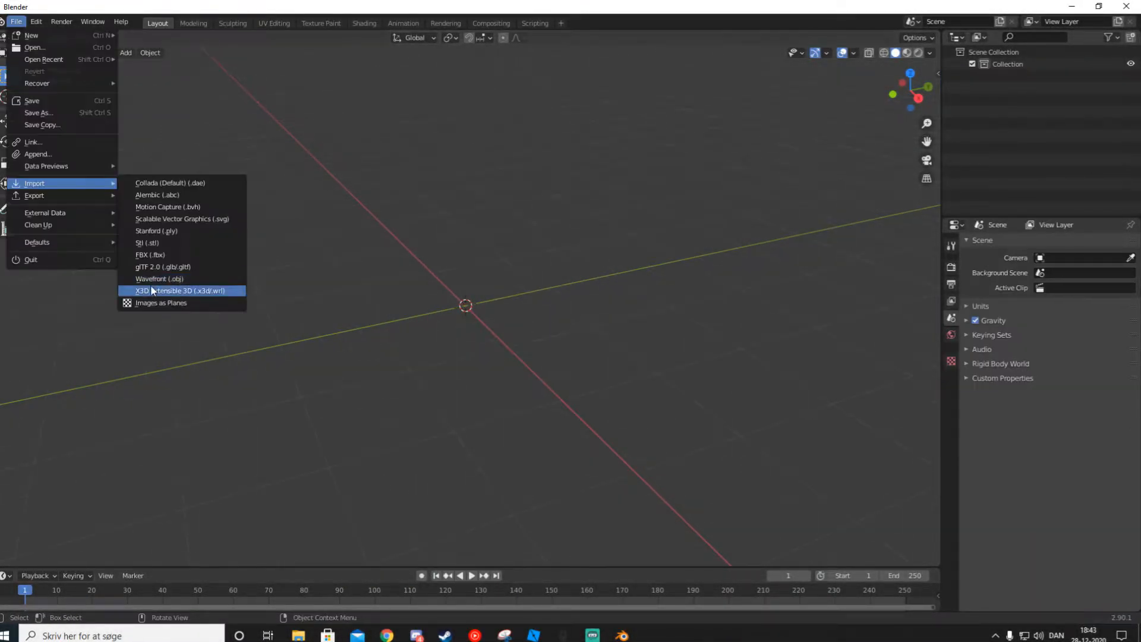
click(162, 279)
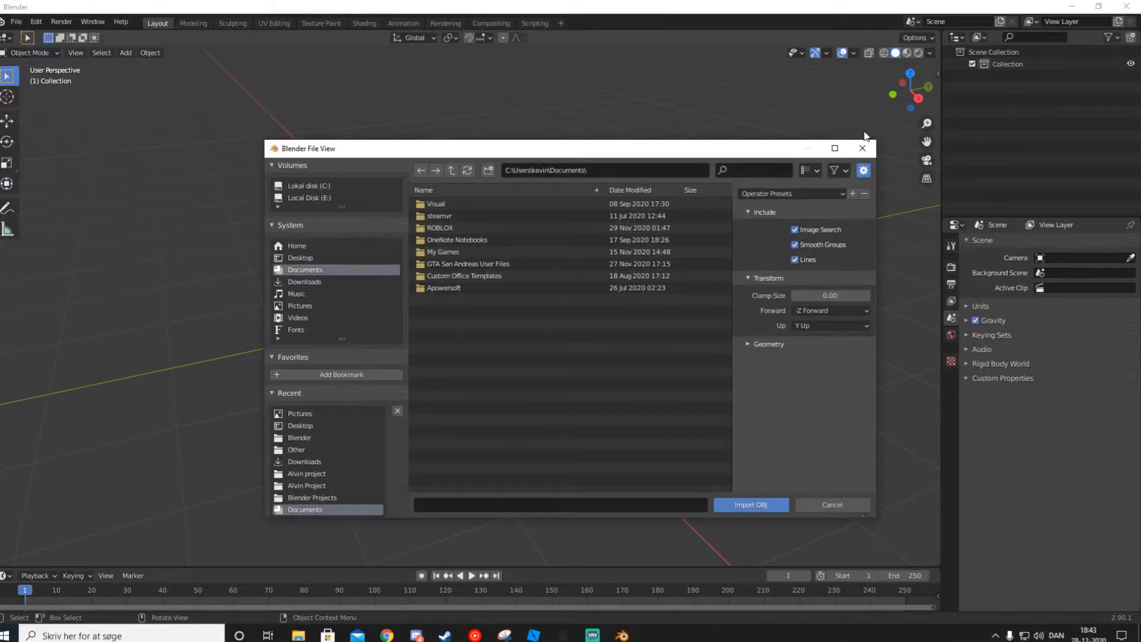
click(867, 138)
- Import Kevin2.obj from the Desktop folder as a Wavefront OBJ
click(17, 21)
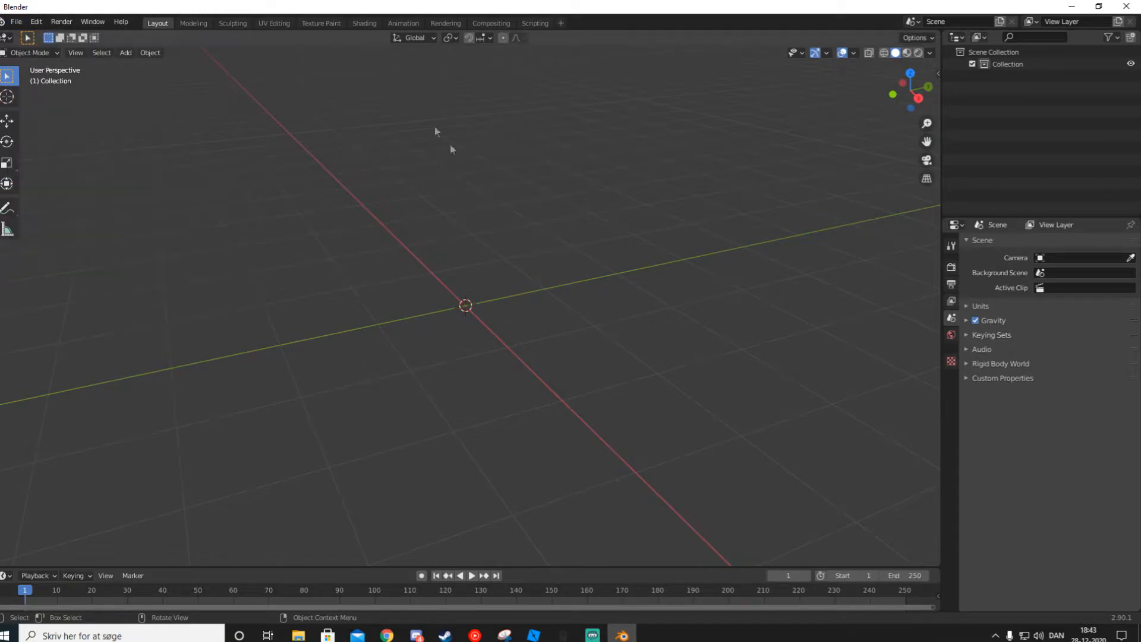
click(20, 25)
mouse_move(69, 184)
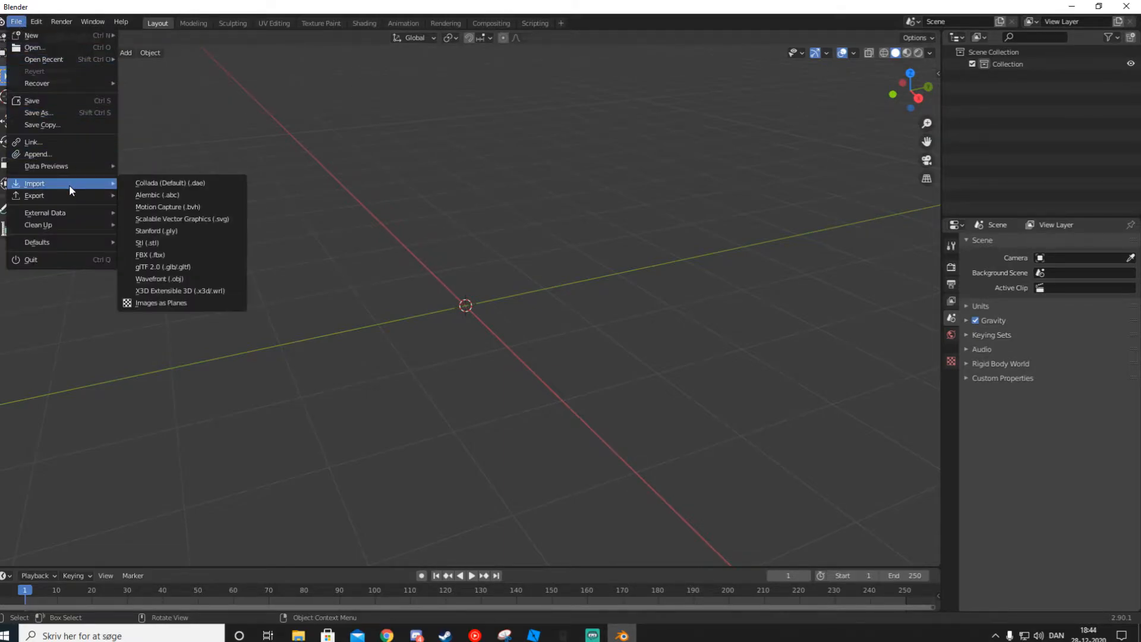
click(176, 279)
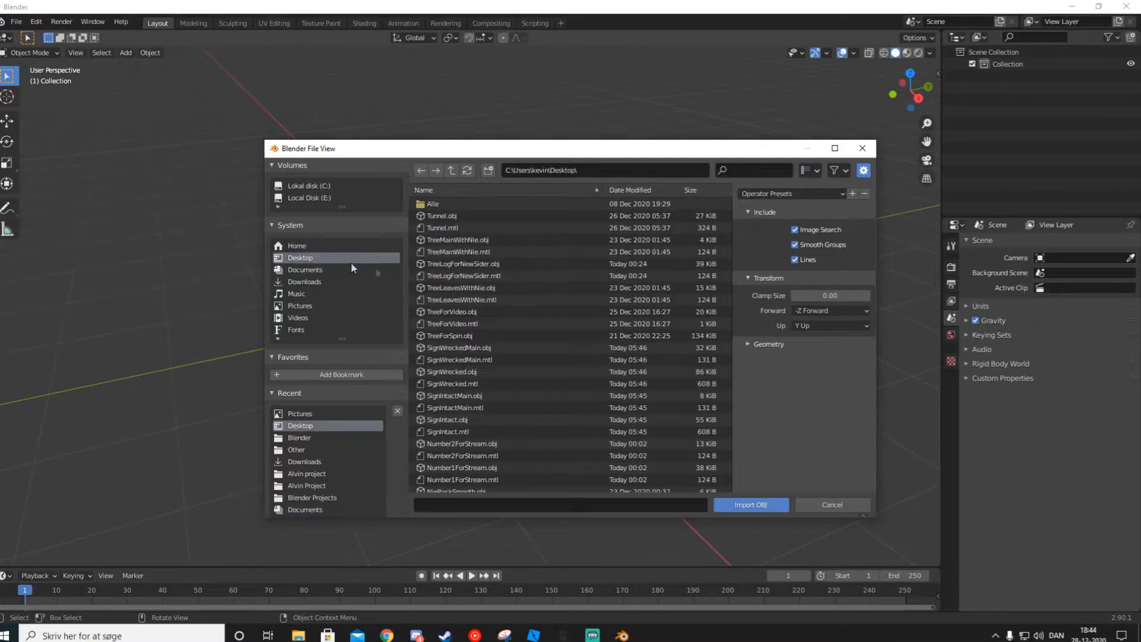
scroll(463, 346, down, 5)
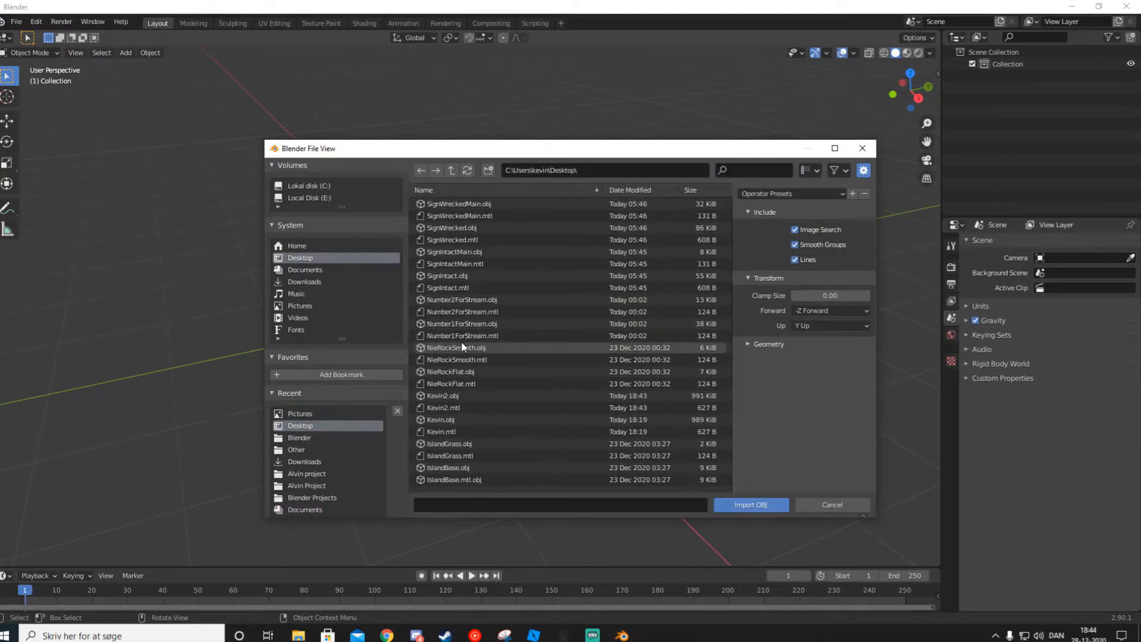
double_click(442, 395)
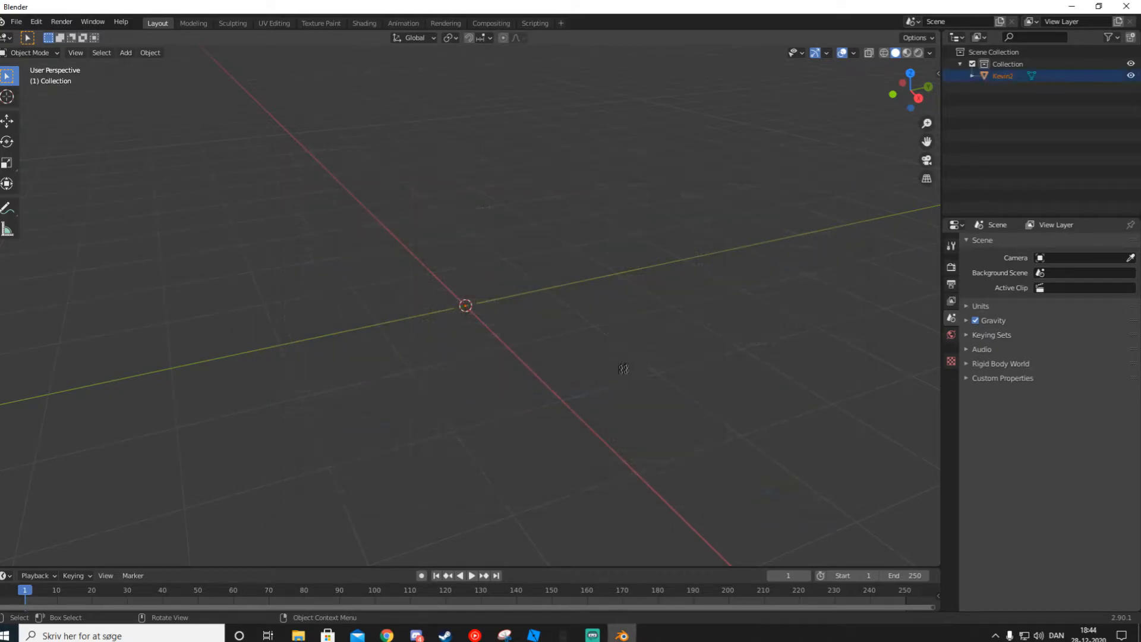
- Move the imported character so that its feet stand at the world origin
middle_drag(658, 302, 483, 287)
scroll(535, 295, down, 4)
scroll(544, 304, down, 2)
key(g)
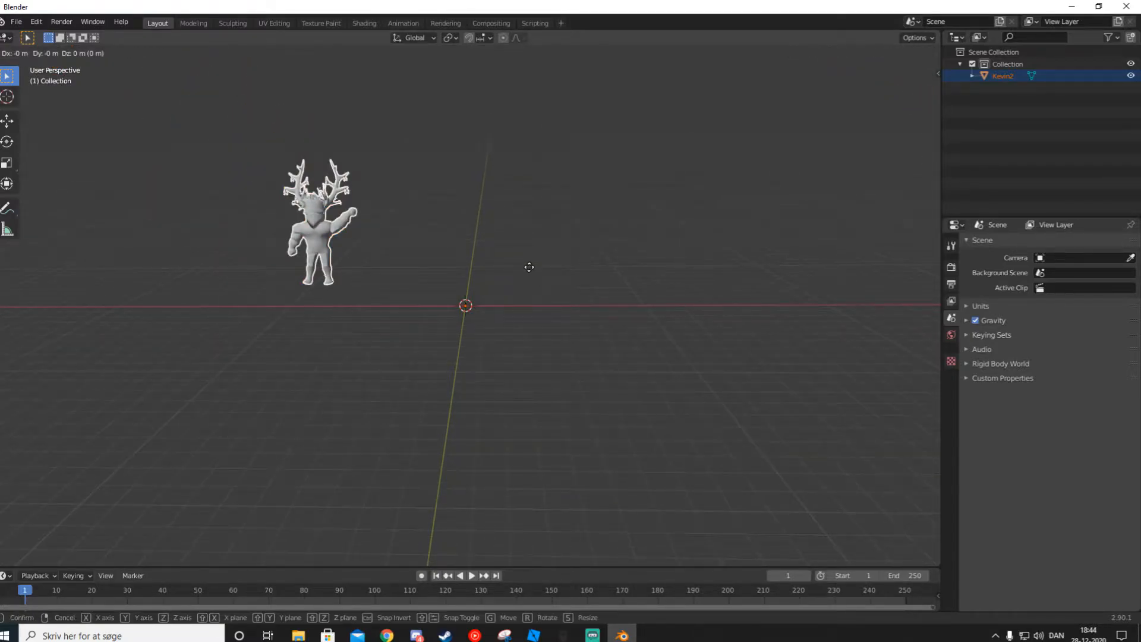
click(689, 276)
middle_drag(685, 277, 798, 289)
key(g)
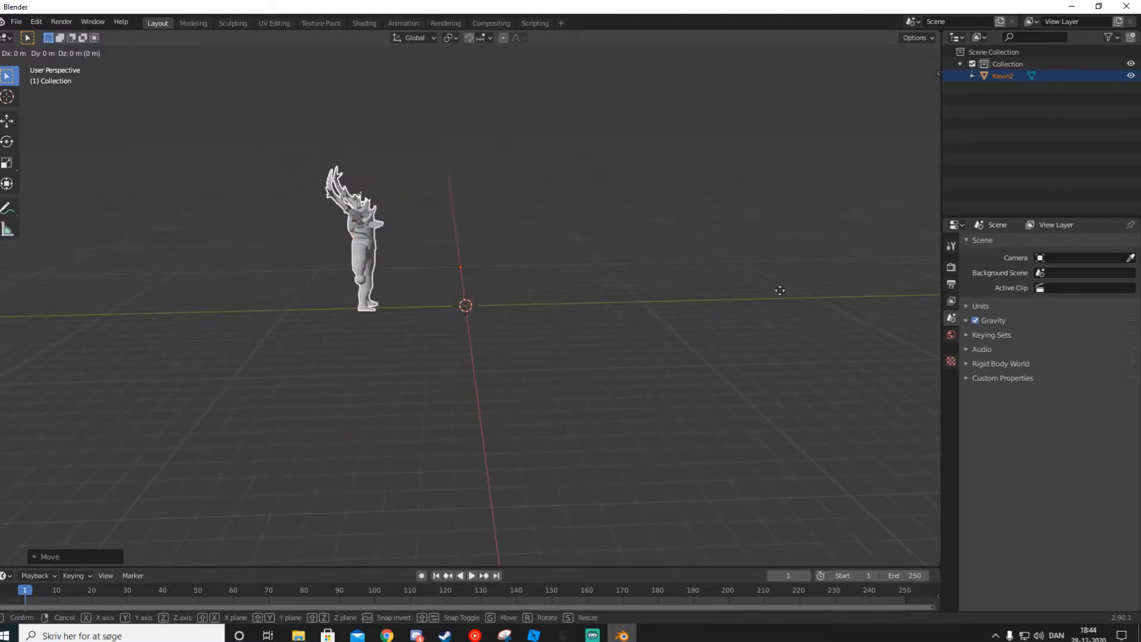
click(861, 290)
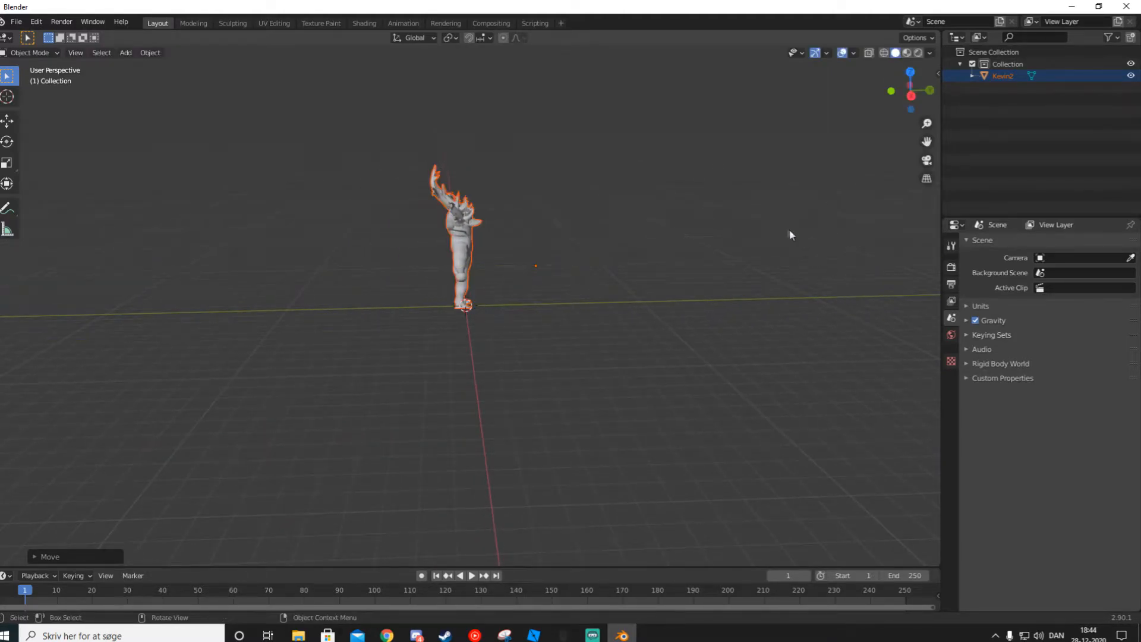
- Deselect the character and show its textures with Material Preview viewport shading
middle_drag(790, 234, 648, 248)
scroll(564, 203, up, 8)
shift+middle_drag(562, 202, 585, 357)
click(676, 316)
scroll(643, 271, down, 2)
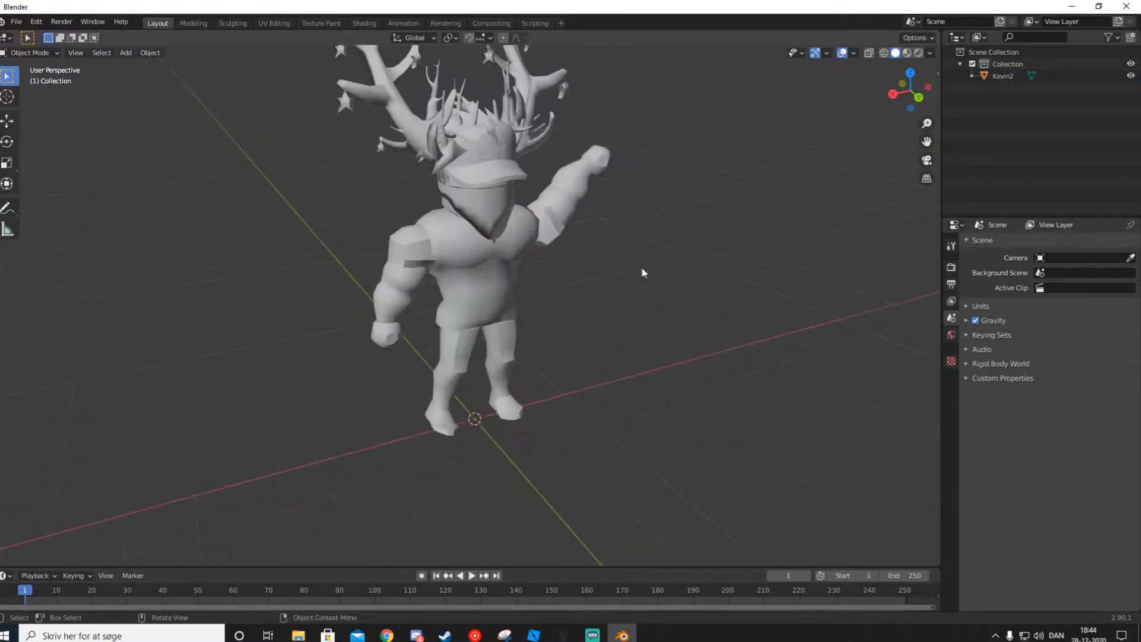
click(906, 53)
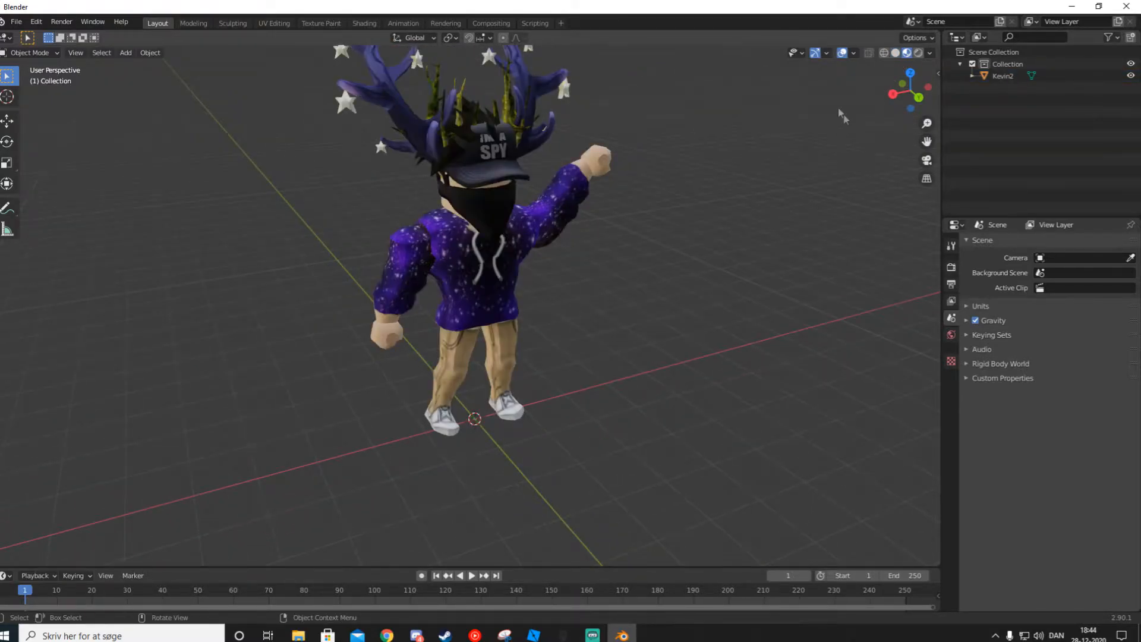
middle_drag(693, 227, 674, 242)
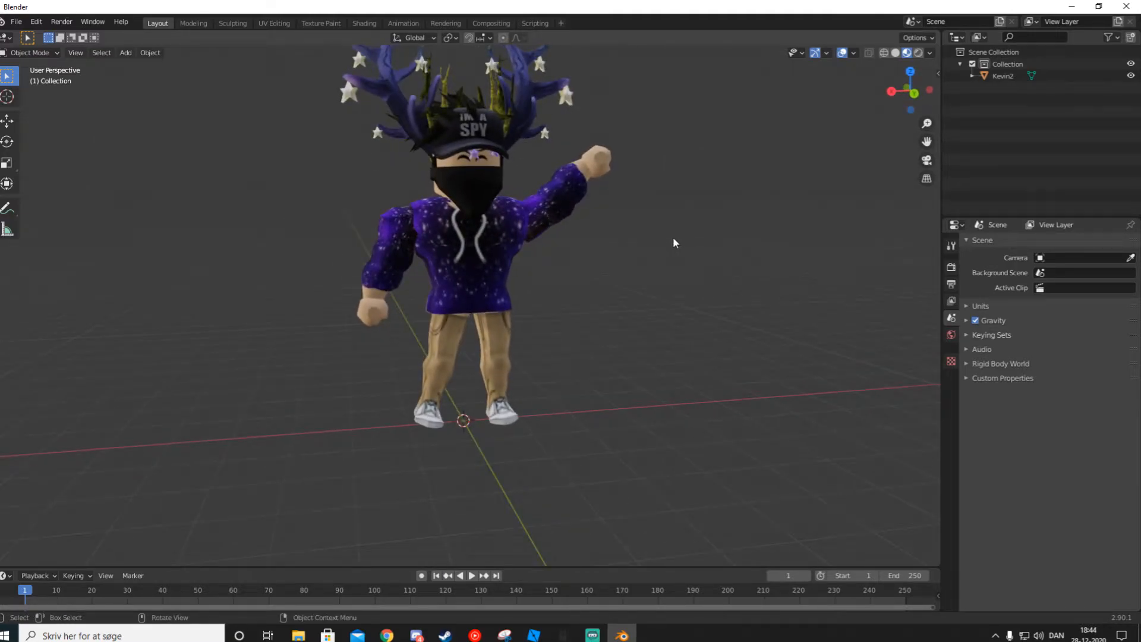
- Switch the viewport to Rendered shading
click(918, 54)
scroll(733, 176, down, 2)
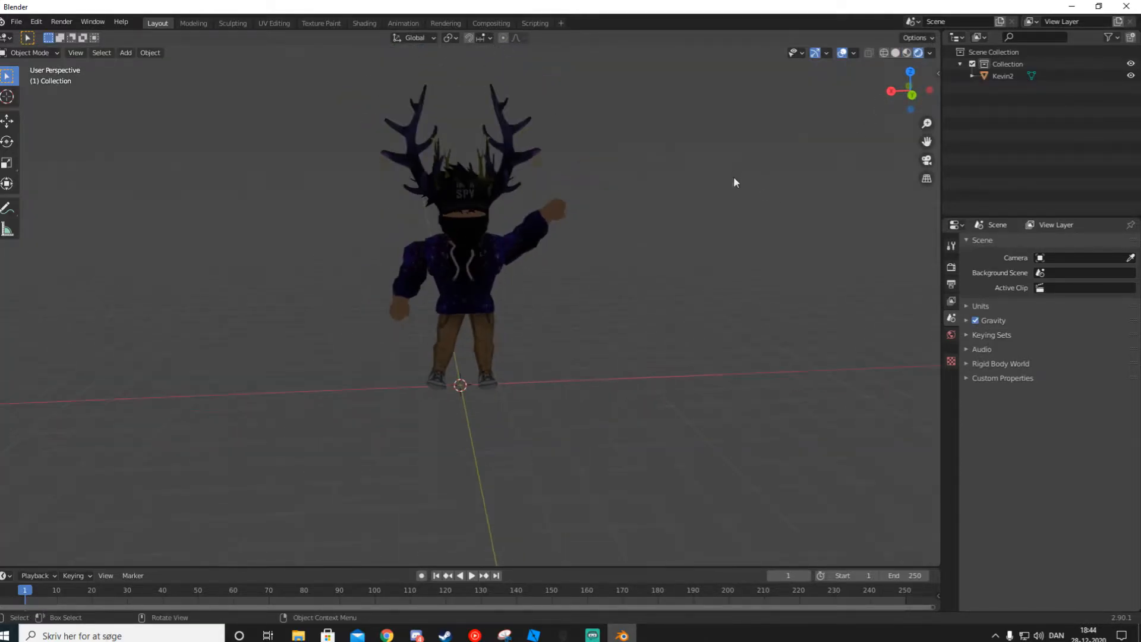
scroll(716, 207, down, 2)
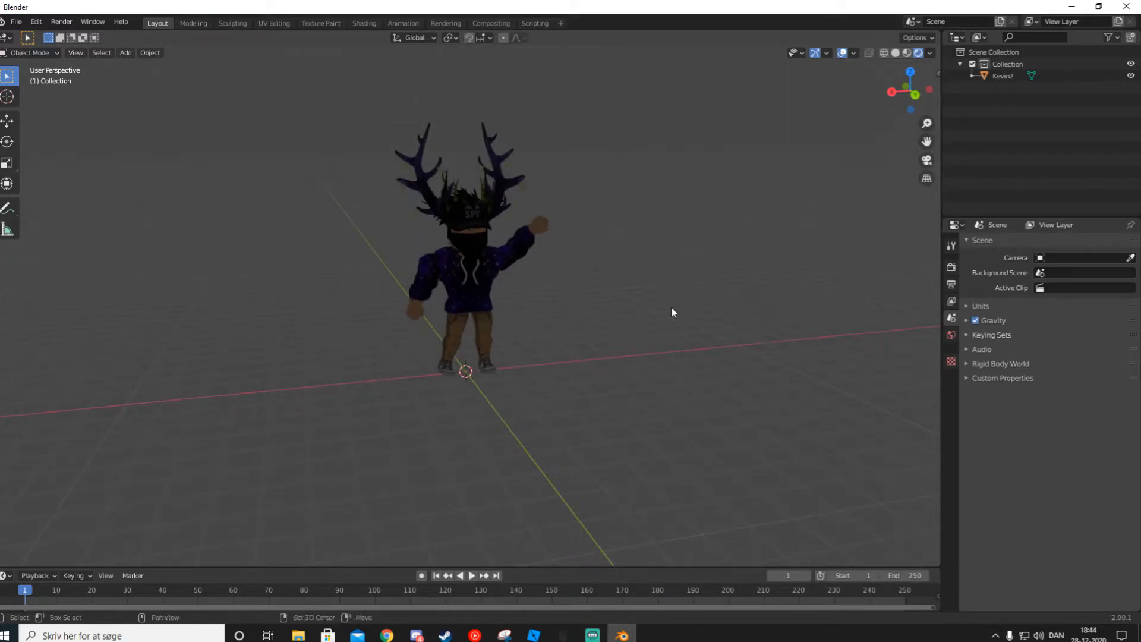
- Add a Sun light to the scene
key(shift+a)
mouse_move(669, 309)
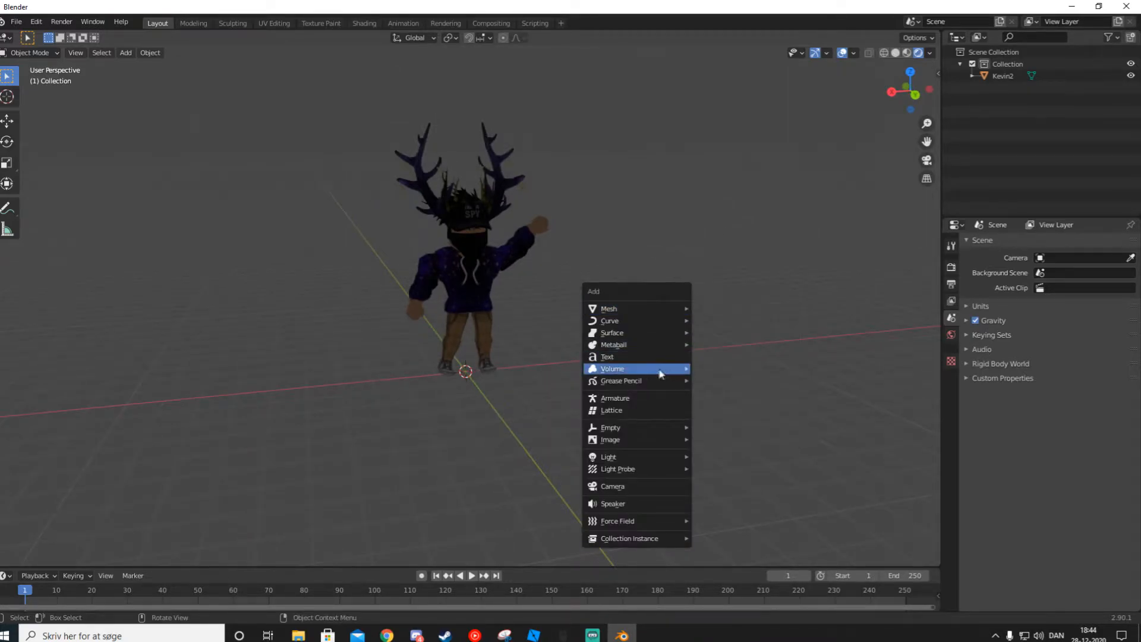
mouse_move(642, 458)
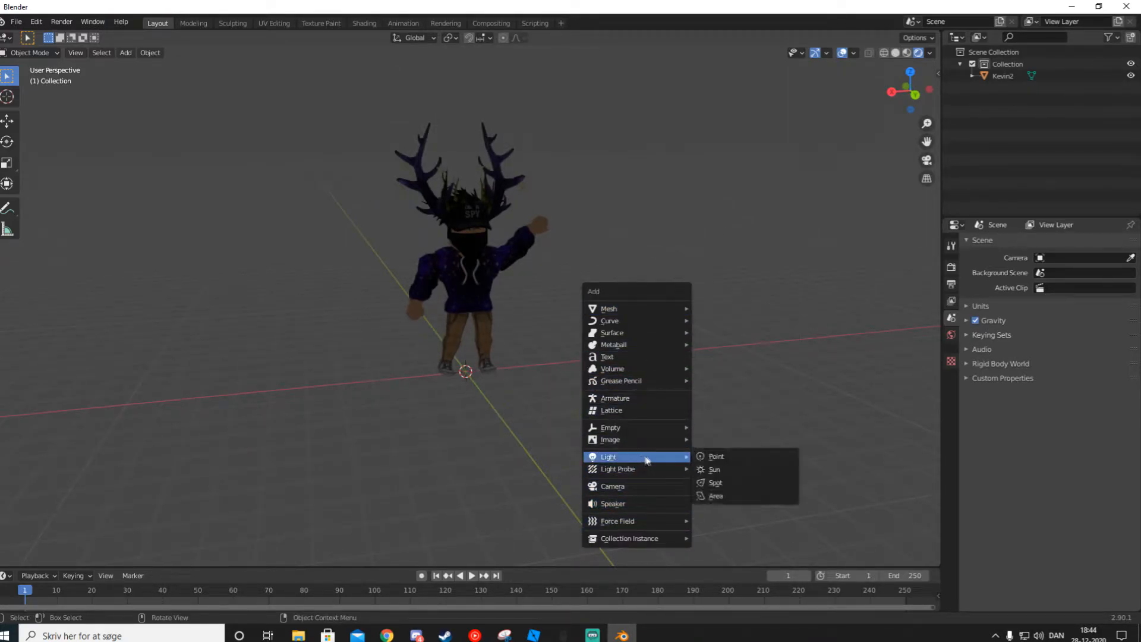
click(715, 469)
- Move the sun in front of, above and beside the character, to about X -7.3 m, Y 6.3 m, Z 8.4 m
middle_drag(658, 456, 731, 451)
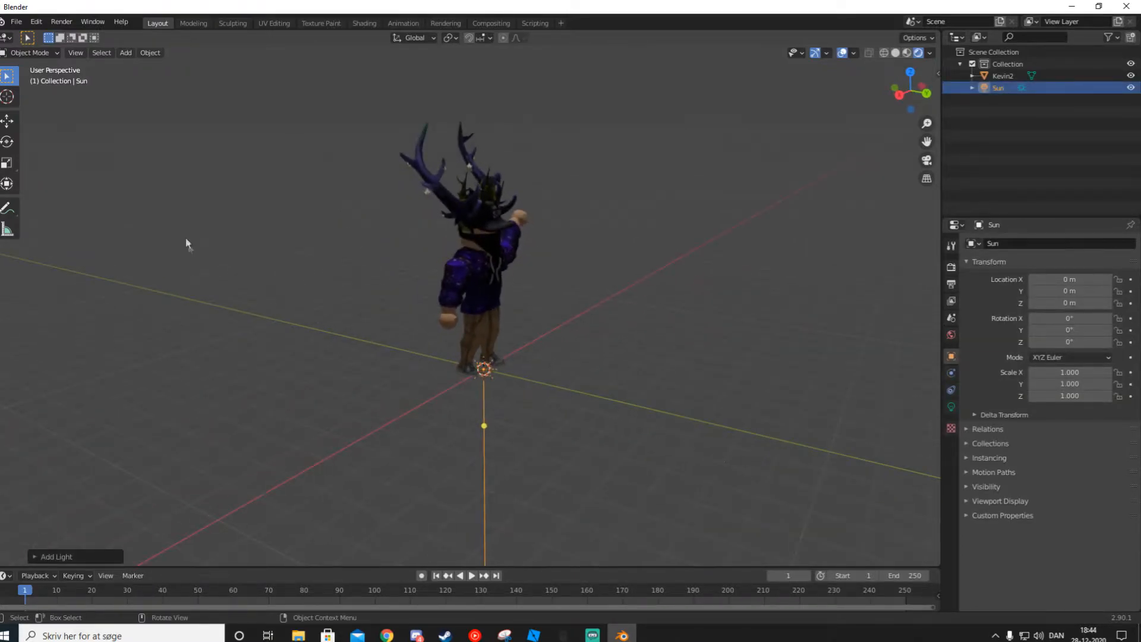
click(8, 123)
drag(525, 385, 702, 425)
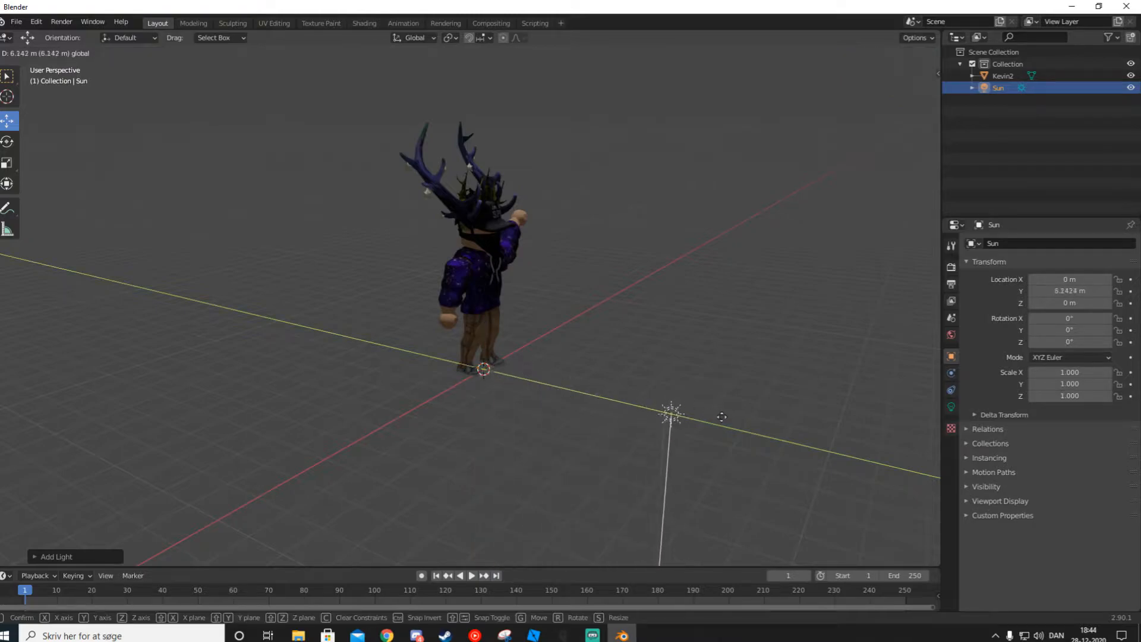
scroll(699, 421, down, 2)
drag(610, 363, 612, 149)
middle_drag(659, 189, 589, 213)
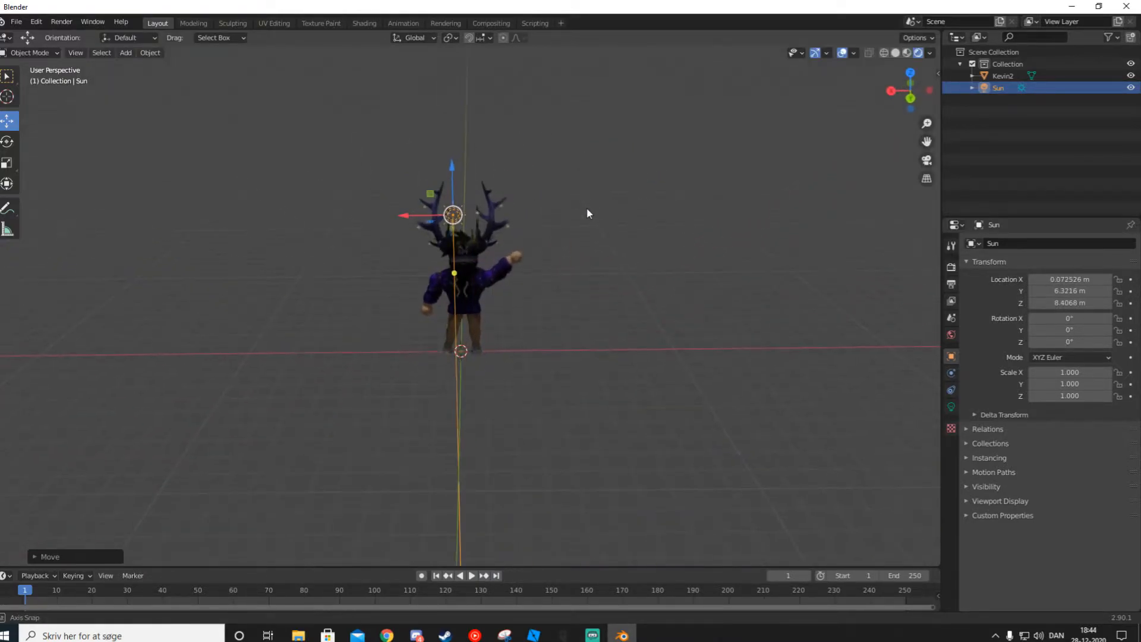
drag(399, 208, 613, 207)
middle_drag(559, 235, 584, 269)
- Aim the sun at the character, rotating it to about X -50.2°, Y -50.6°, Z 25.5°
drag(703, 240, 657, 224)
middle_drag(681, 216, 611, 237)
drag(577, 248, 360, 297)
middle_drag(360, 298, 698, 176)
scroll(542, 233, up, 8)
scroll(554, 259, down, 2)
scroll(534, 258, down, 2)
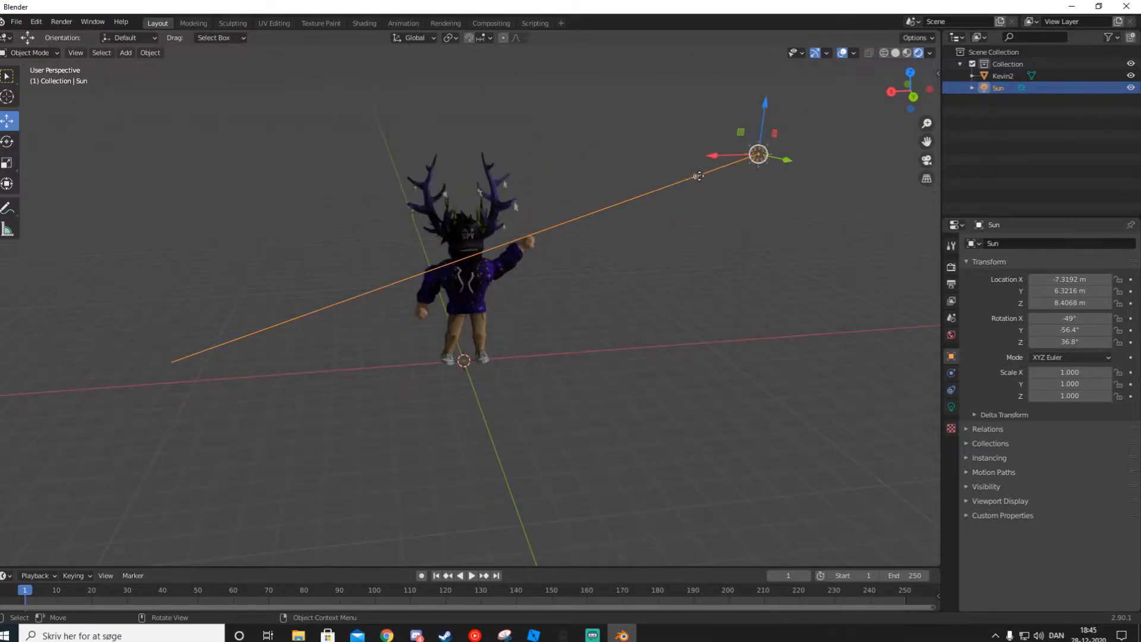
drag(691, 171, 736, 164)
- Examine up close how the sunlight falls on the character
scroll(562, 216, up, 5)
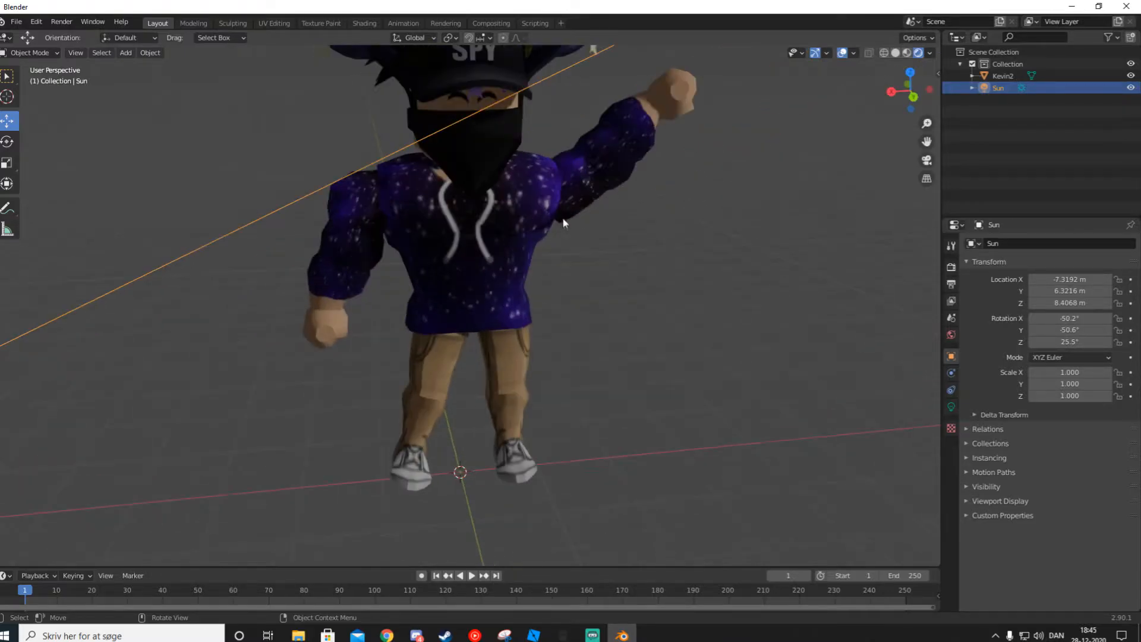
scroll(579, 156, down, 3)
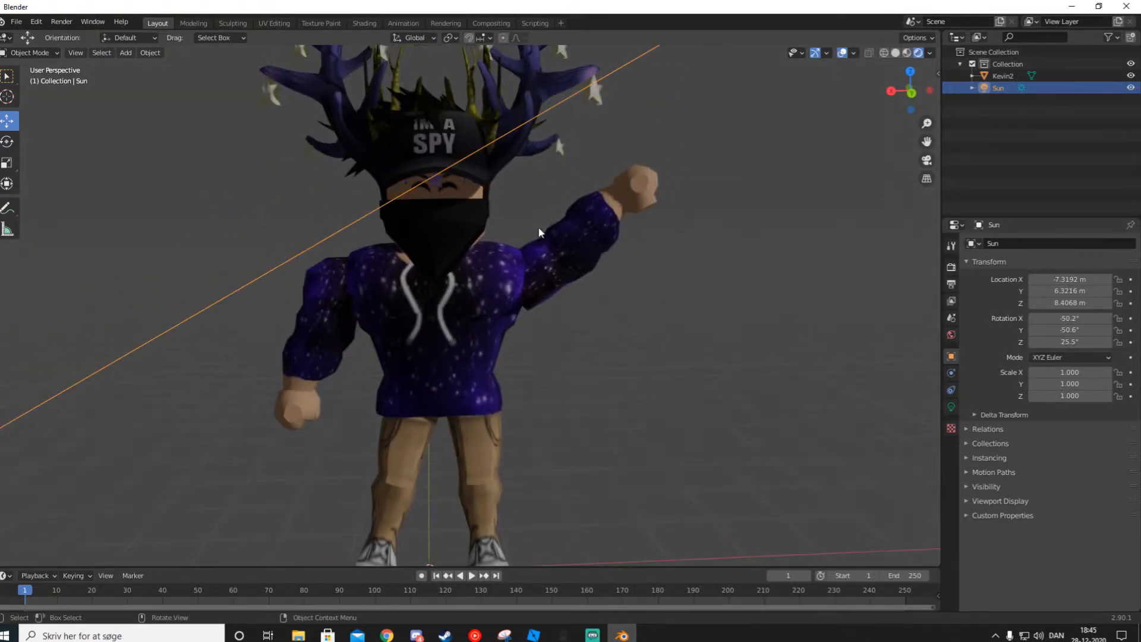
scroll(521, 113, up, 6)
scroll(514, 167, down, 3)
scroll(552, 196, down, 5)
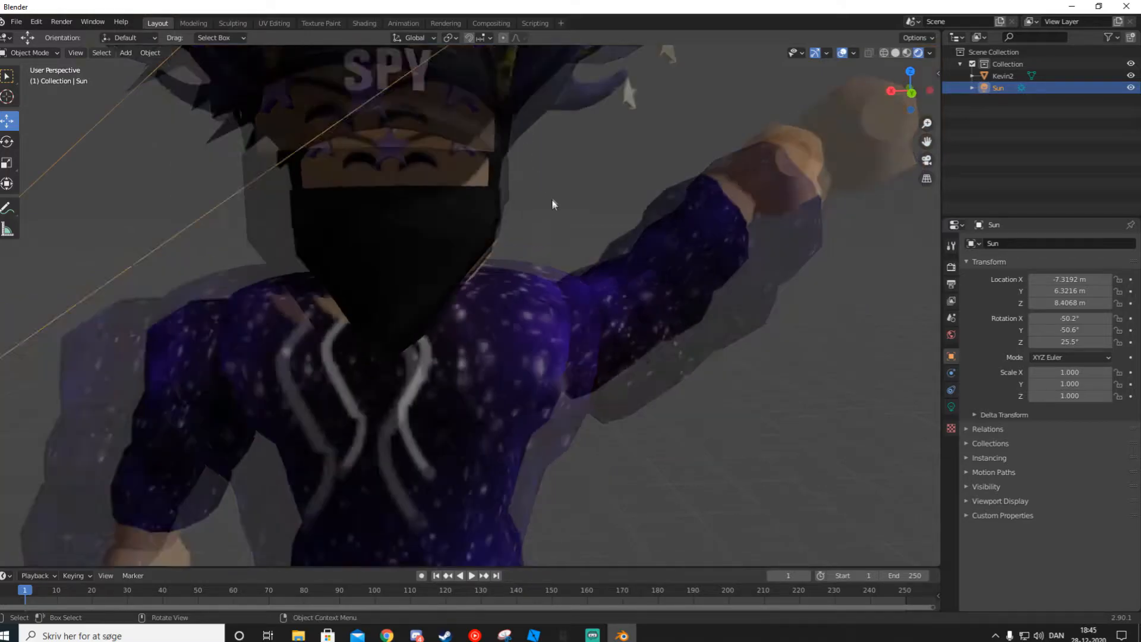
scroll(553, 310, down, 5)
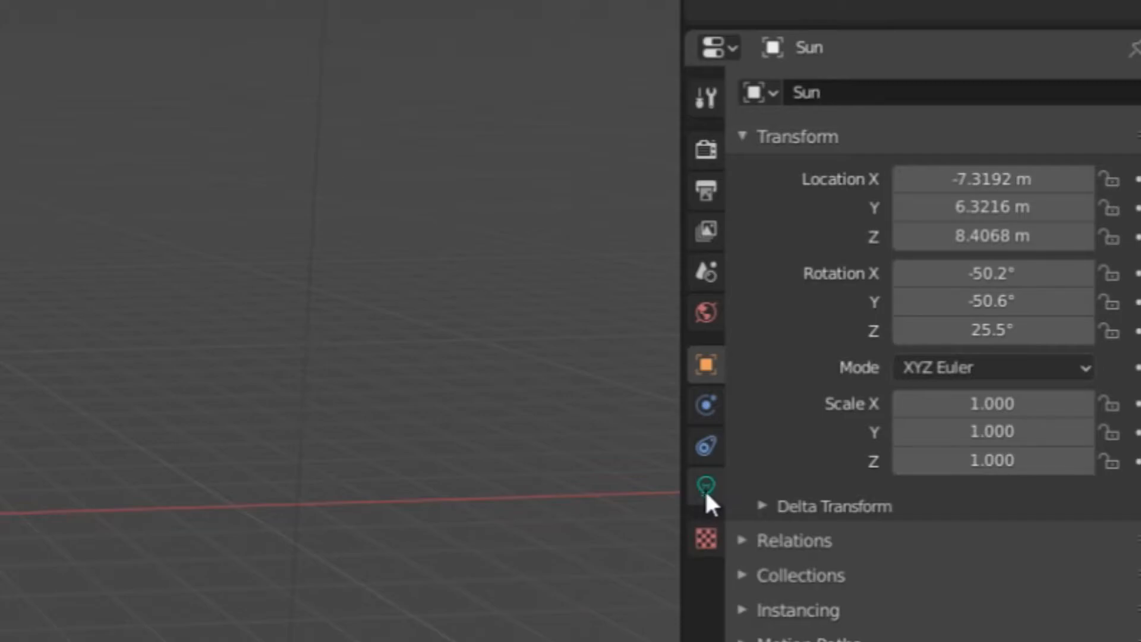
- Try strengths of 2, 10 and 5 for the sun light and compare the lighting on the character
click(707, 487)
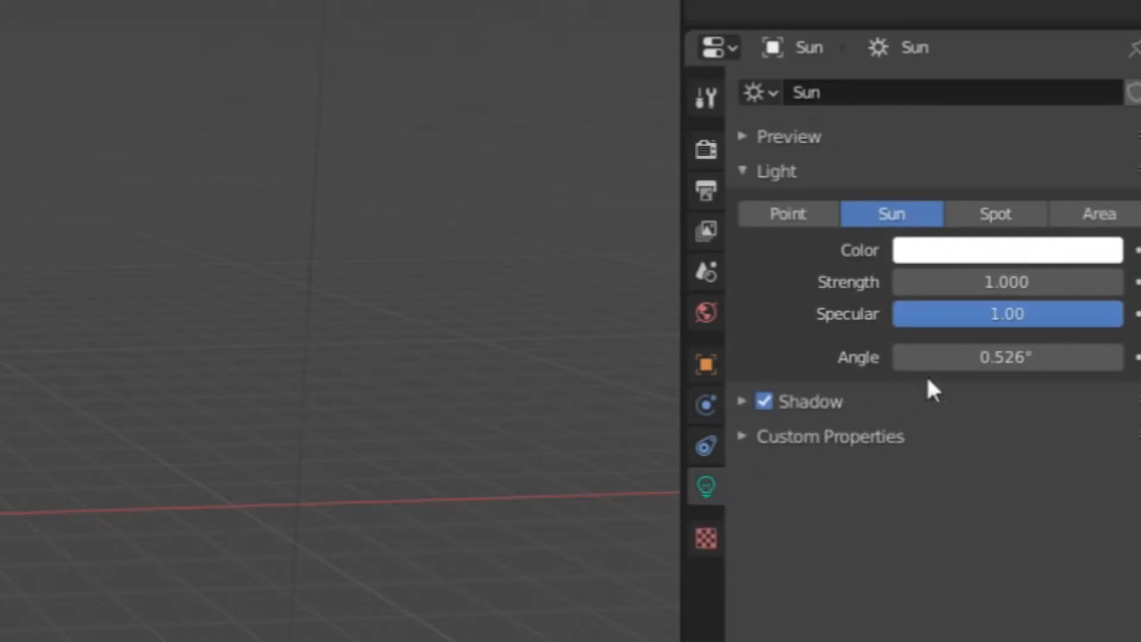
click(972, 281)
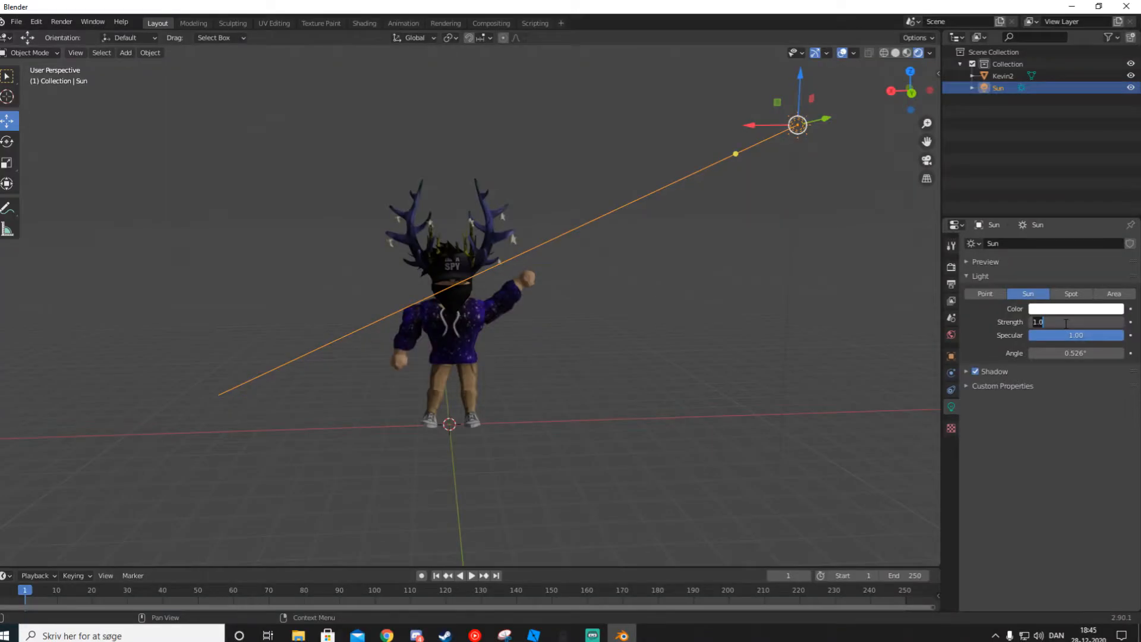
text(2)
key(Return)
click(1064, 323)
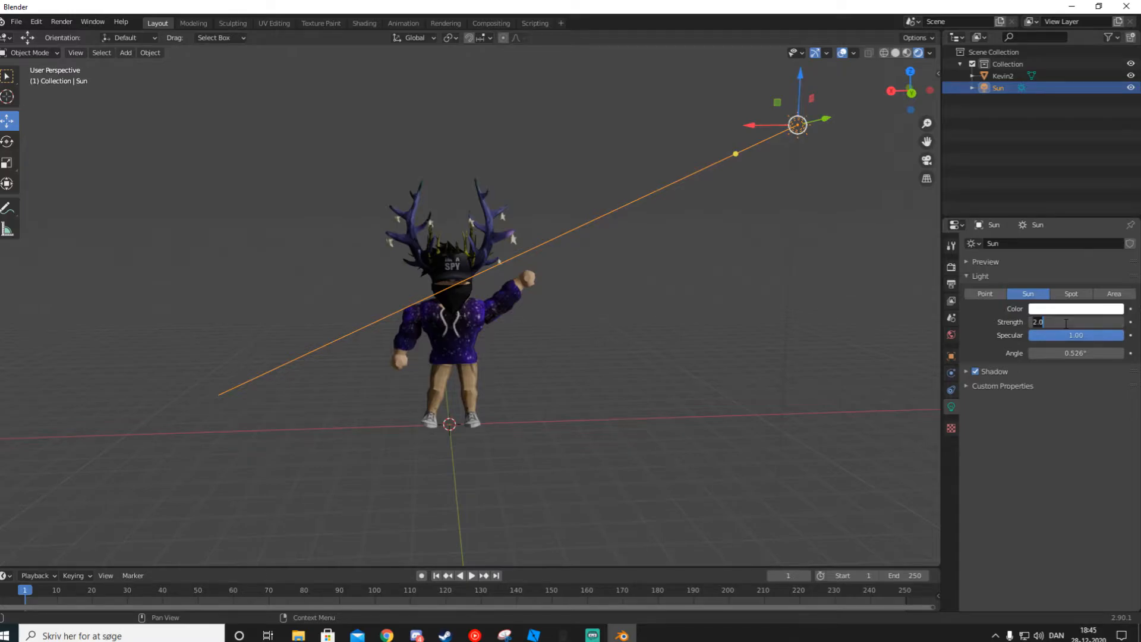
text(10)
key(Return)
click(1064, 323)
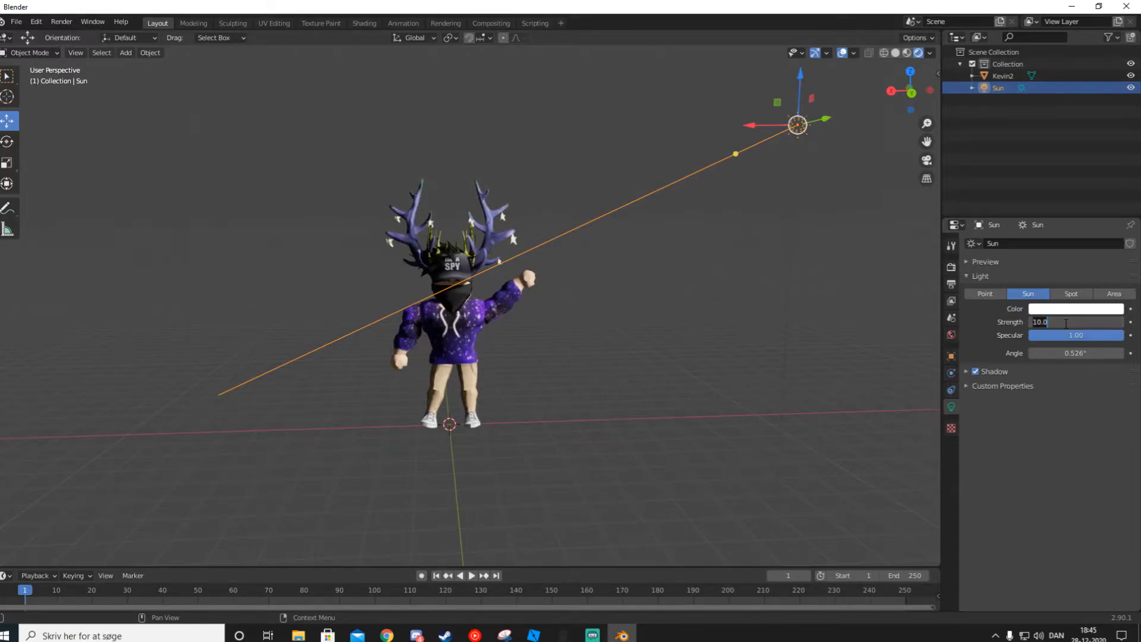
text(5)
key(Return)
scroll(565, 306, up, 5)
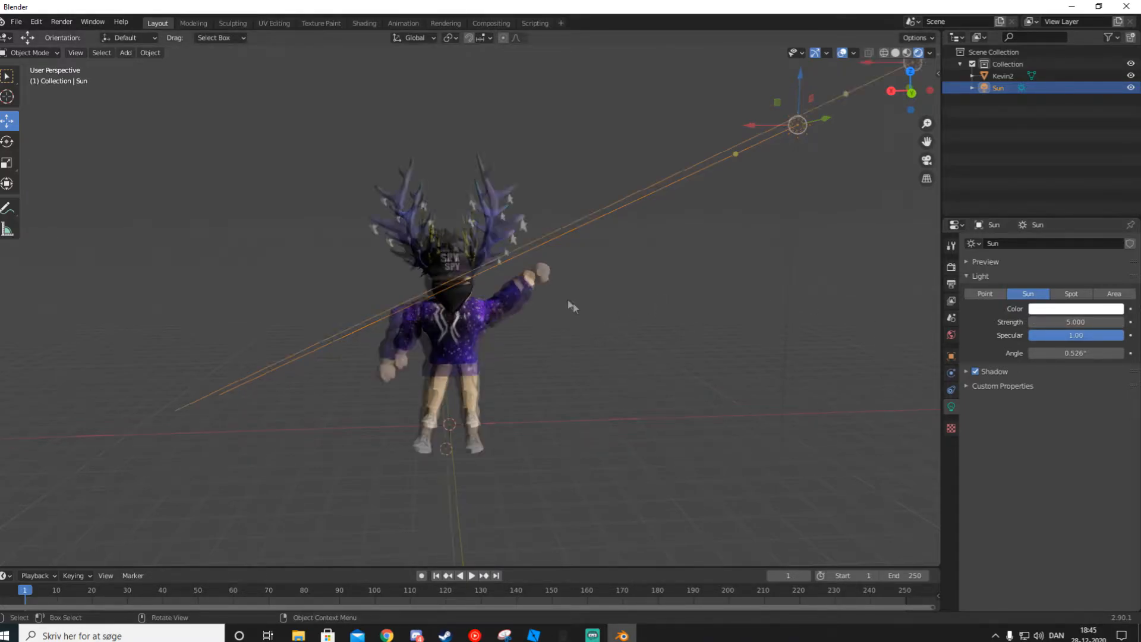
scroll(588, 321, down, 4)
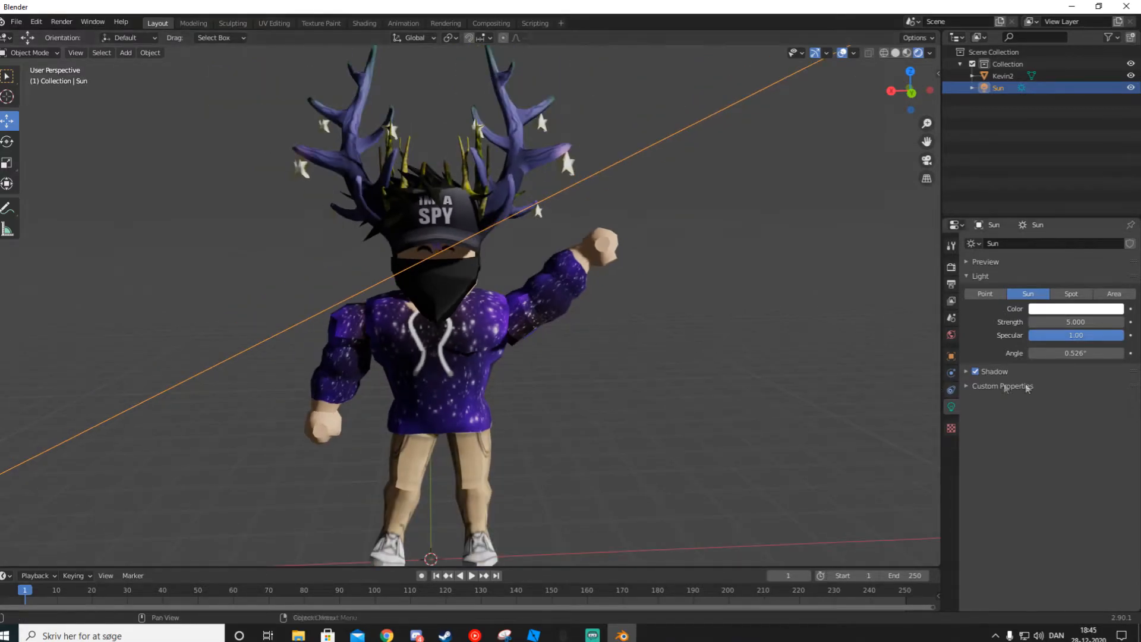
- Set the sun's strength to 3 and its specular value to 2
click(1075, 323)
text(3)
key(Return)
click(1091, 340)
text(2)
key(Return)
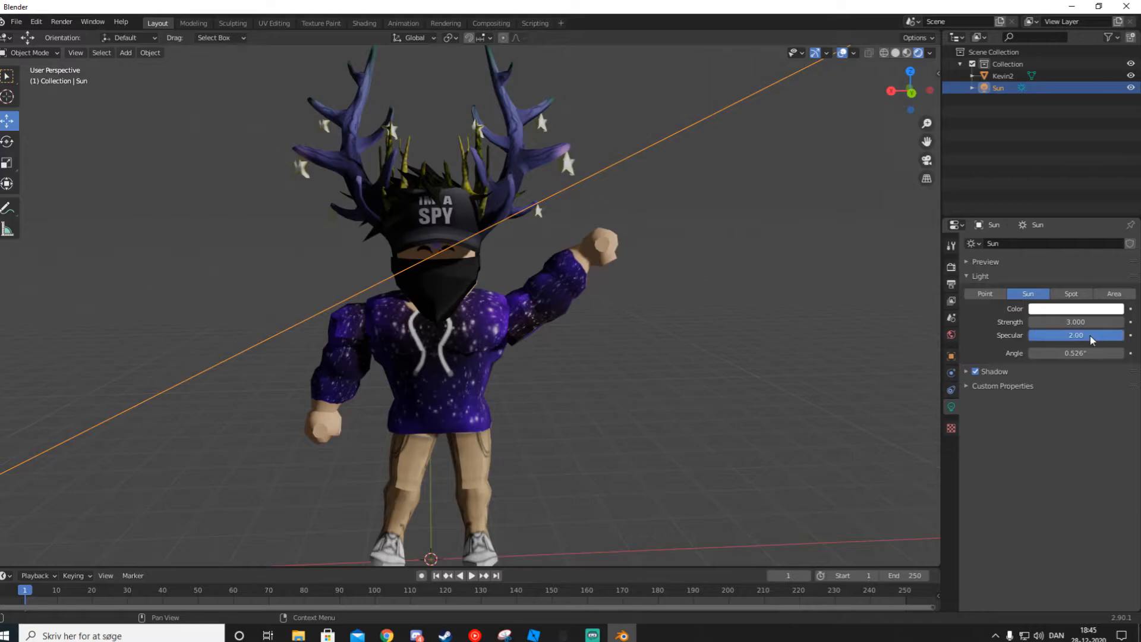
- Deselect the sun and add a camera at the world origin
click(600, 421)
middle_drag(637, 373, 622, 434)
scroll(729, 376, down, 4)
scroll(718, 385, up, 6)
scroll(727, 384, down, 6)
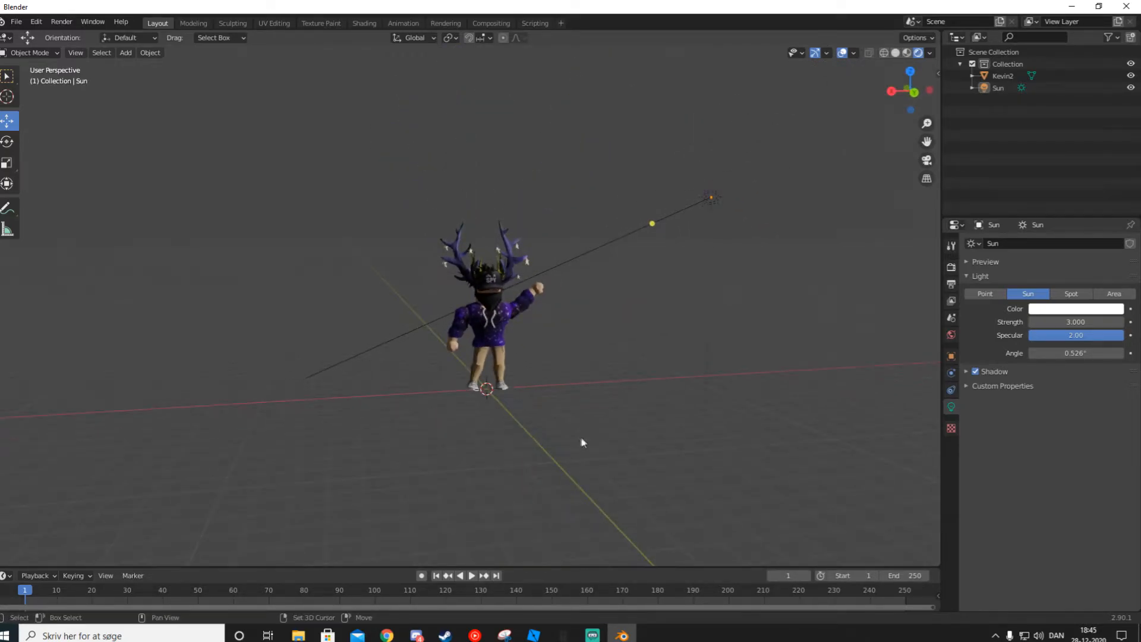
key(shift+a)
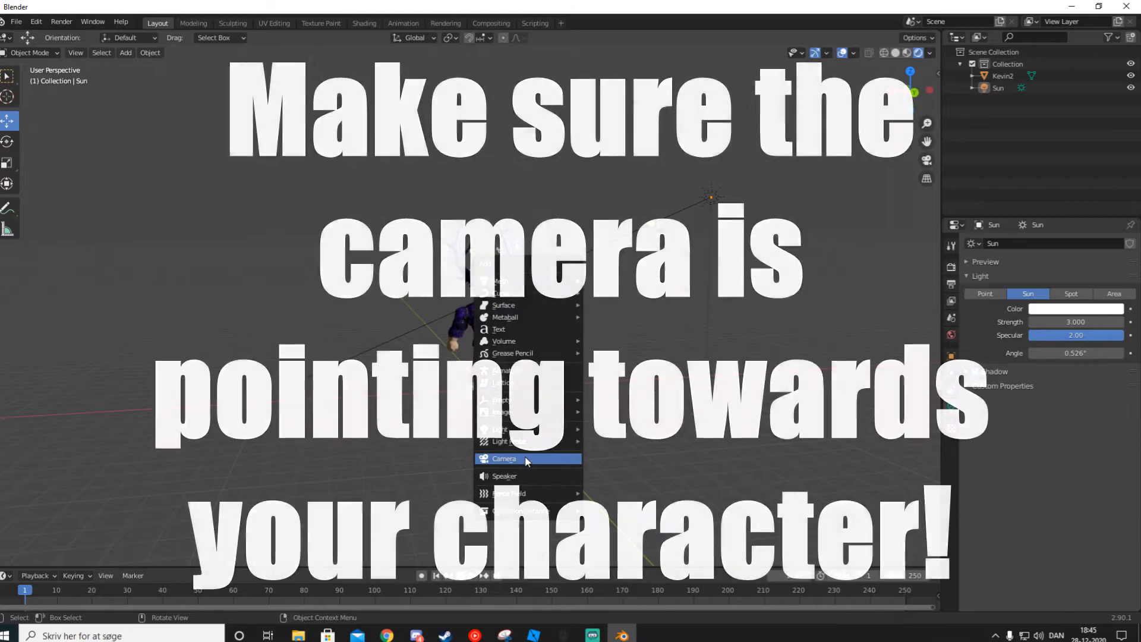
click(505, 458)
middle_drag(551, 444, 628, 439)
scroll(628, 438, up, 3)
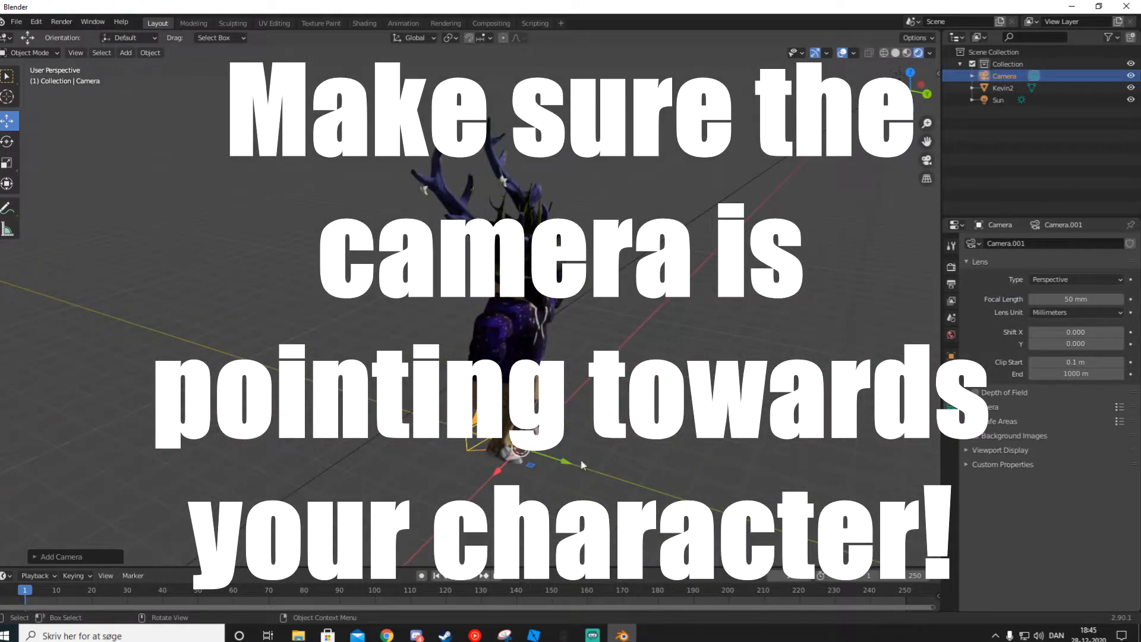
- Try moving the camera out in front of the character and raising it, and check the framing through it
drag(567, 462, 806, 487)
scroll(806, 487, down, 3)
drag(682, 447, 829, 336)
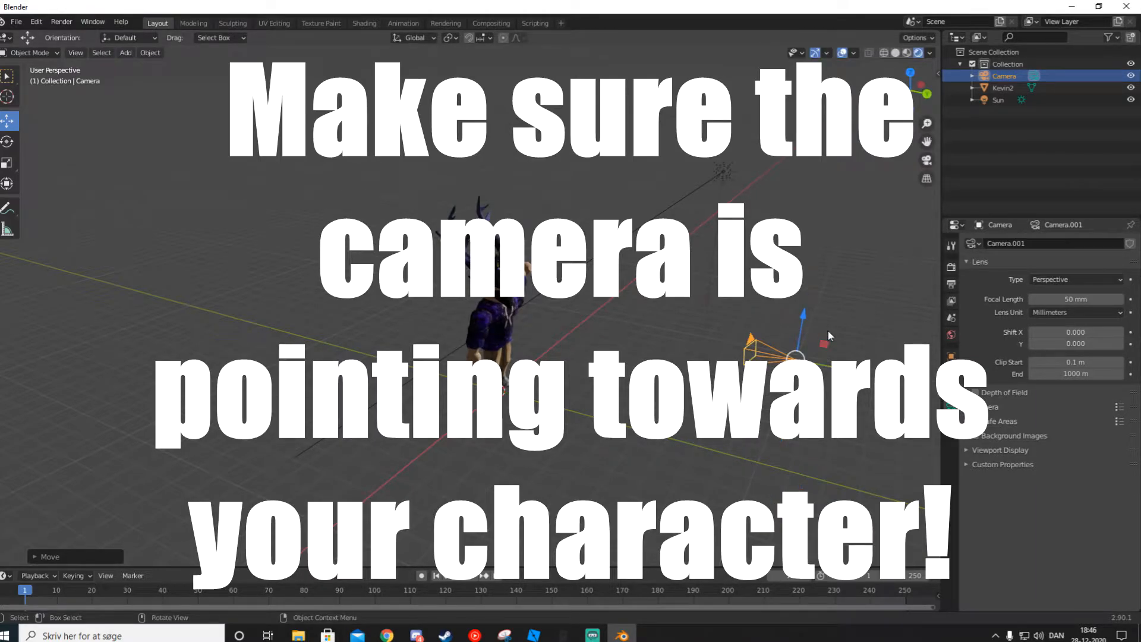
key(KP_0)
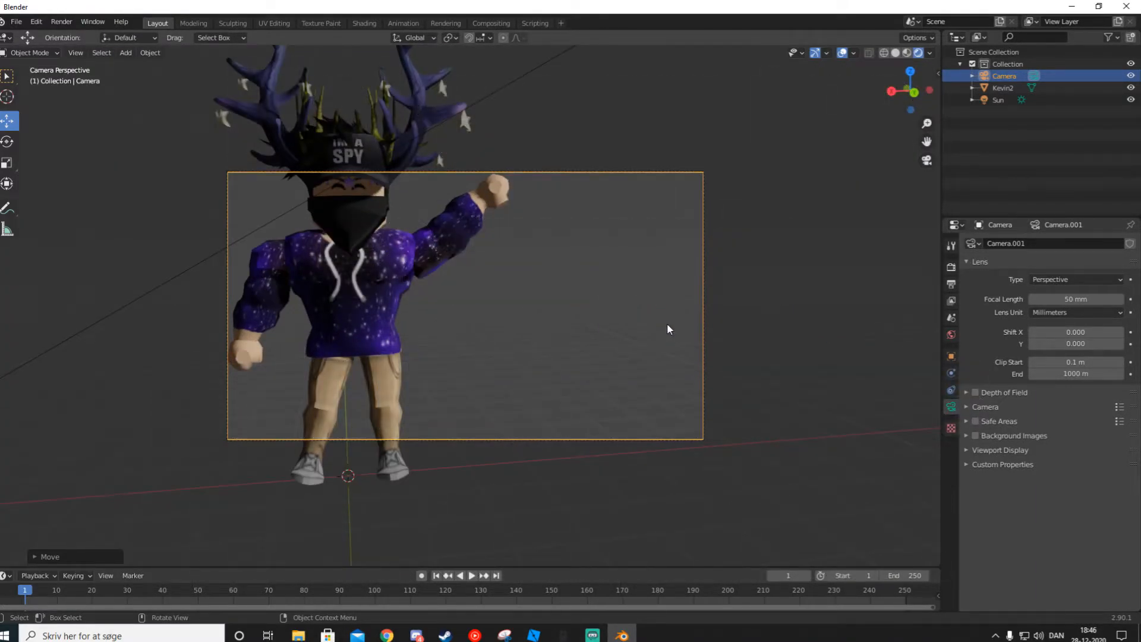
key(KP_0)
middle_drag(674, 350, 666, 382)
- Undo the camera's moves and its creation
key(ctrl+z)
key(ctrl+z)
key(ctrl+z)
key(ctrl+z)
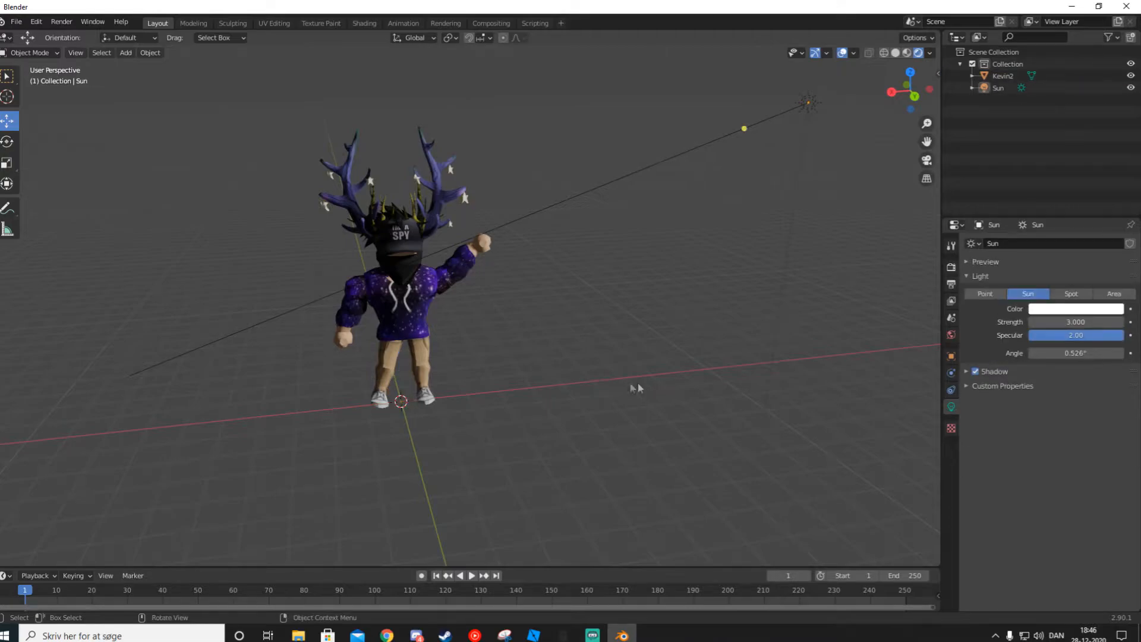
- Add a new camera at the world origin while facing the character straight on in the Back Orthographic view
middle_drag(460, 385, 520, 301)
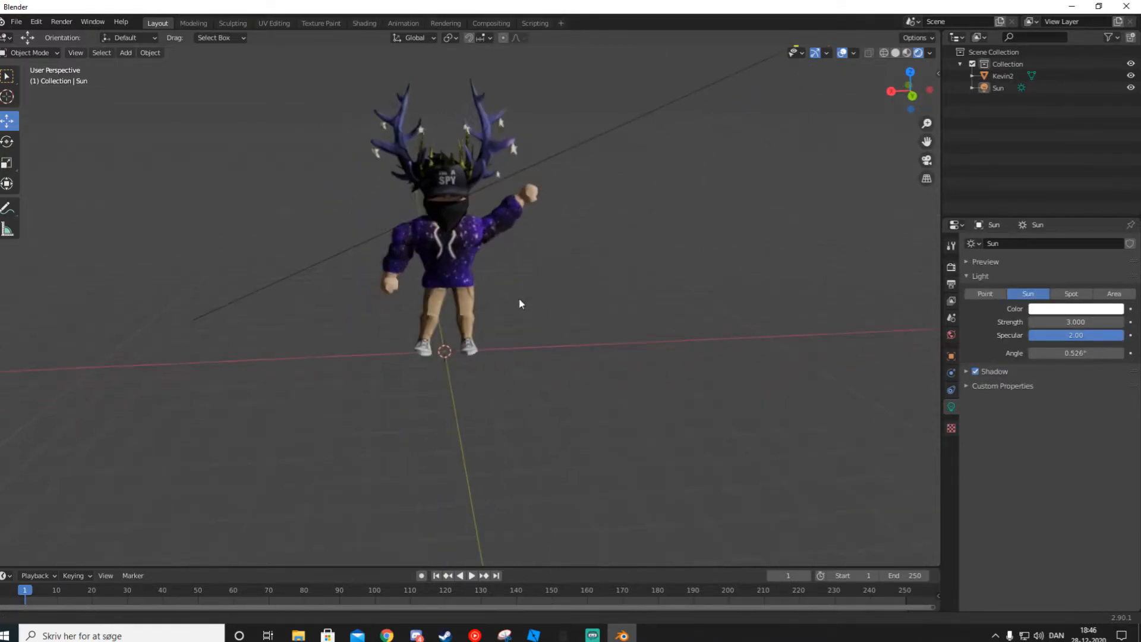
click(912, 97)
key(shift+a)
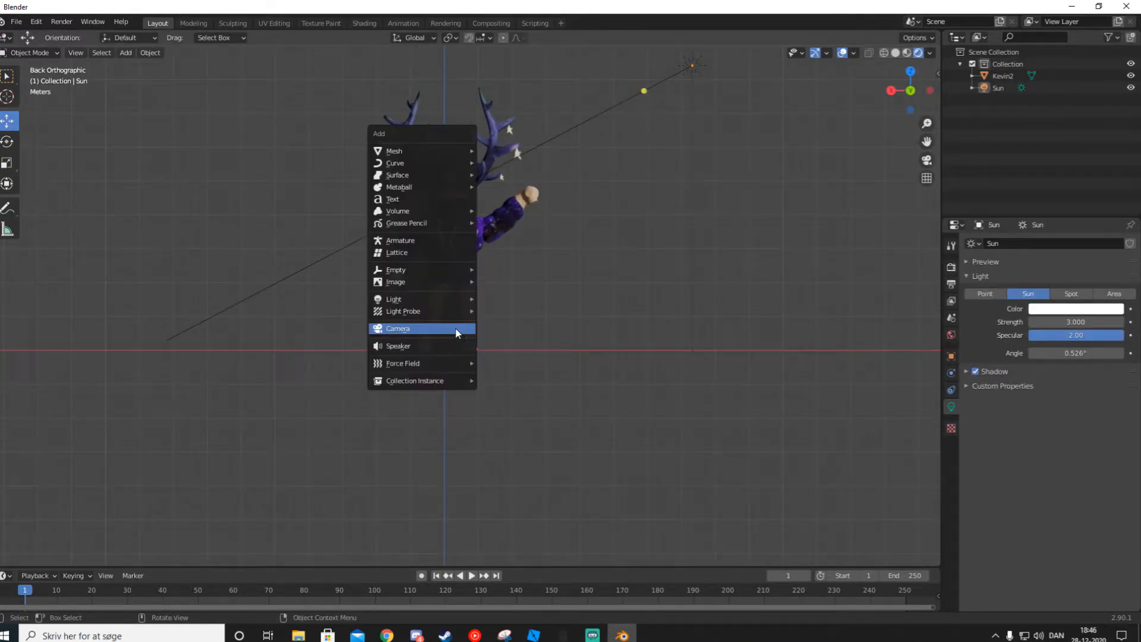
click(457, 329)
- Move the camera away from the character along Y, raise it along Z, and look through it
middle_drag(458, 333, 555, 375)
drag(483, 364, 718, 419)
drag(698, 378, 713, 223)
drag(751, 259, 916, 236)
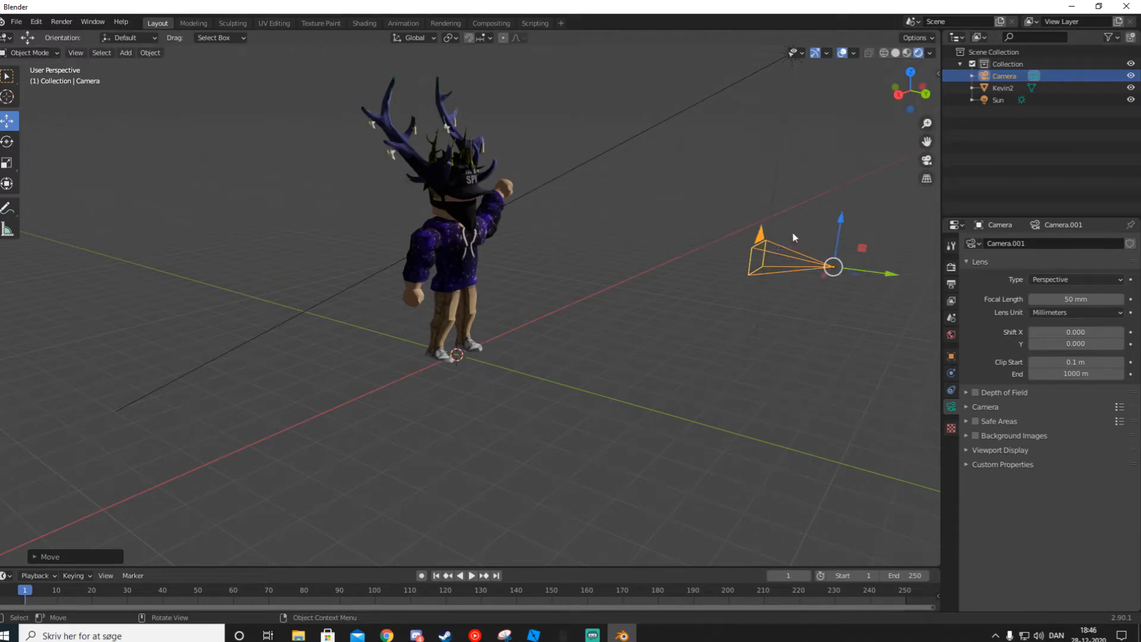
key(KP_0)
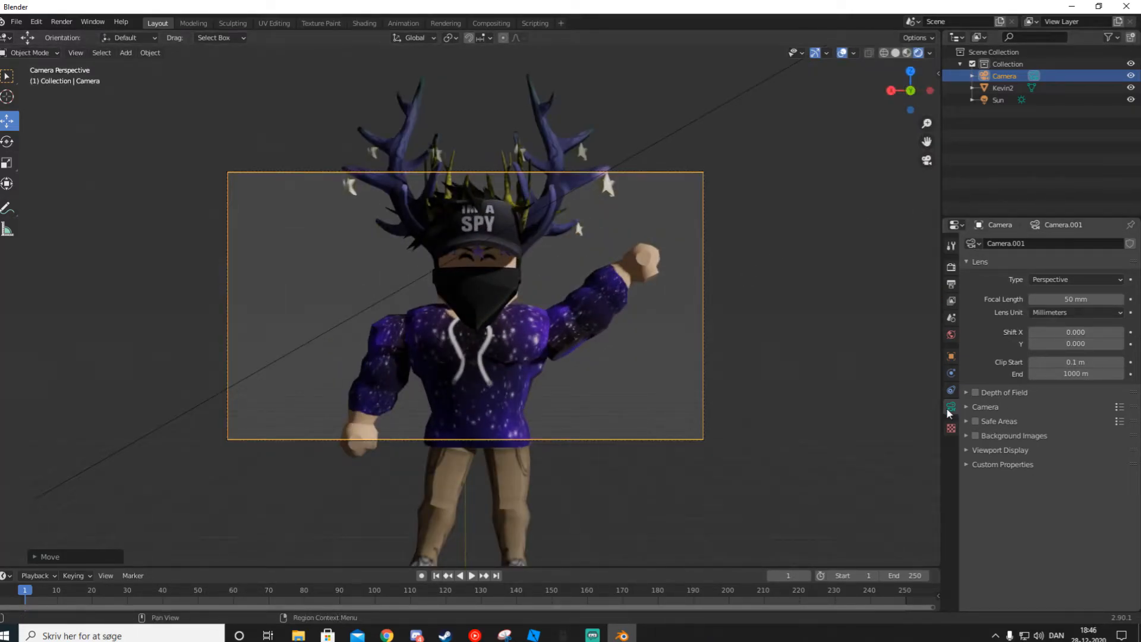
- Set the camera's focal length to 30 mm and hide the viewport overlays
click(1091, 300)
text(30)
key(Return)
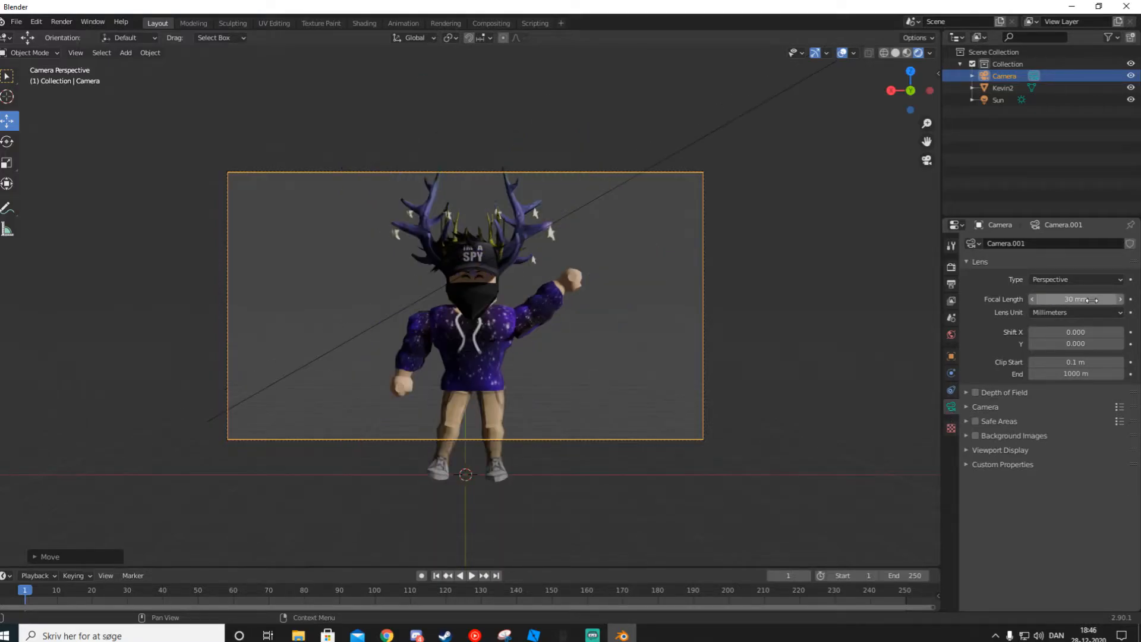
click(1091, 300)
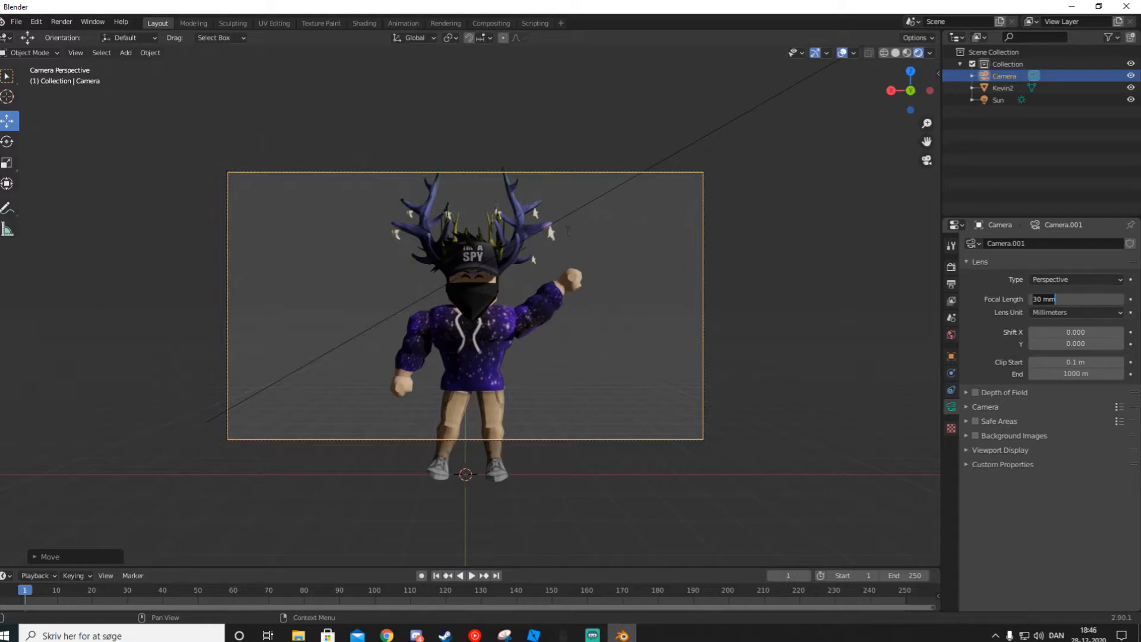
click(842, 52)
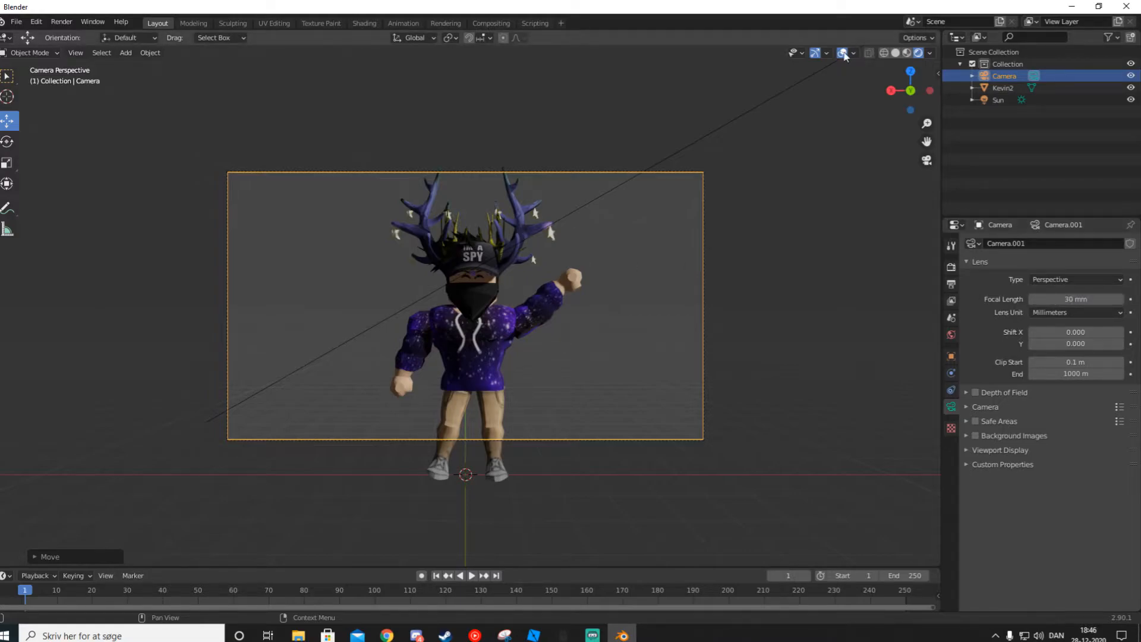
- Try a focal length of 20 mm for the camera and return it to 30 mm
click(1089, 297)
text(20)
key(Return)
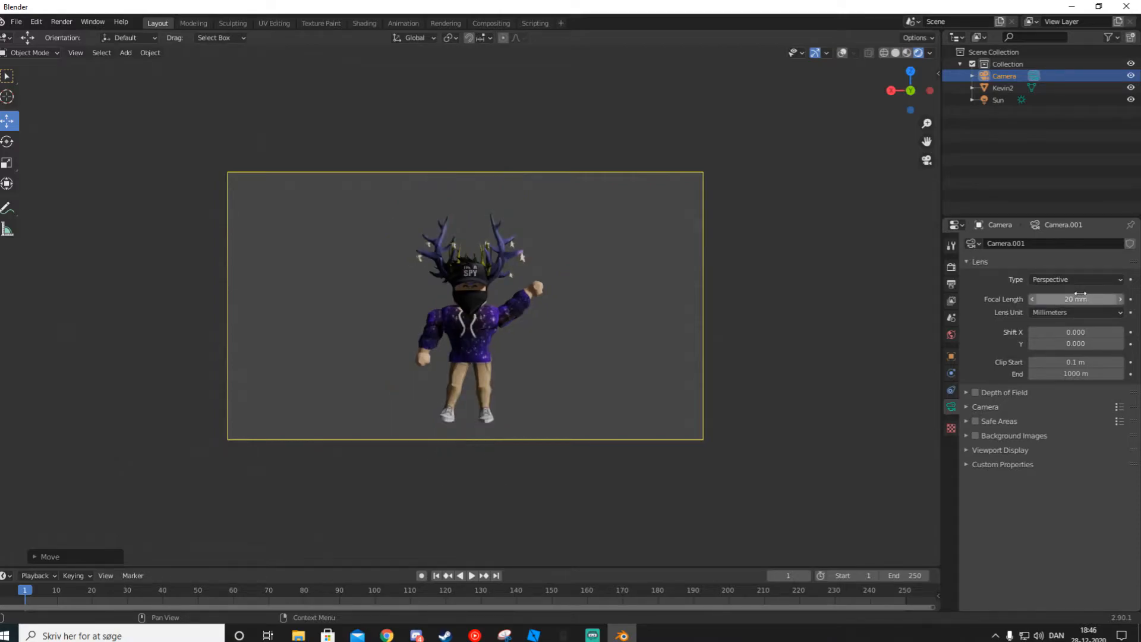
click(1078, 300)
text(30)
key(Return)
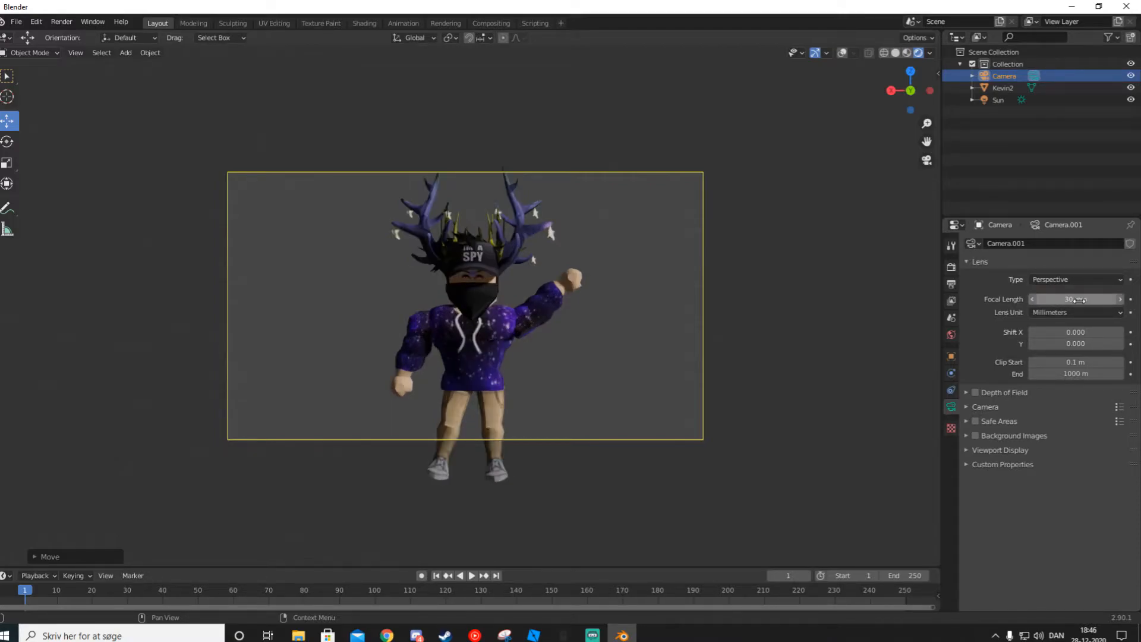
- Try moving the camera and the character vertically together, and undo the move
shift+click(519, 321)
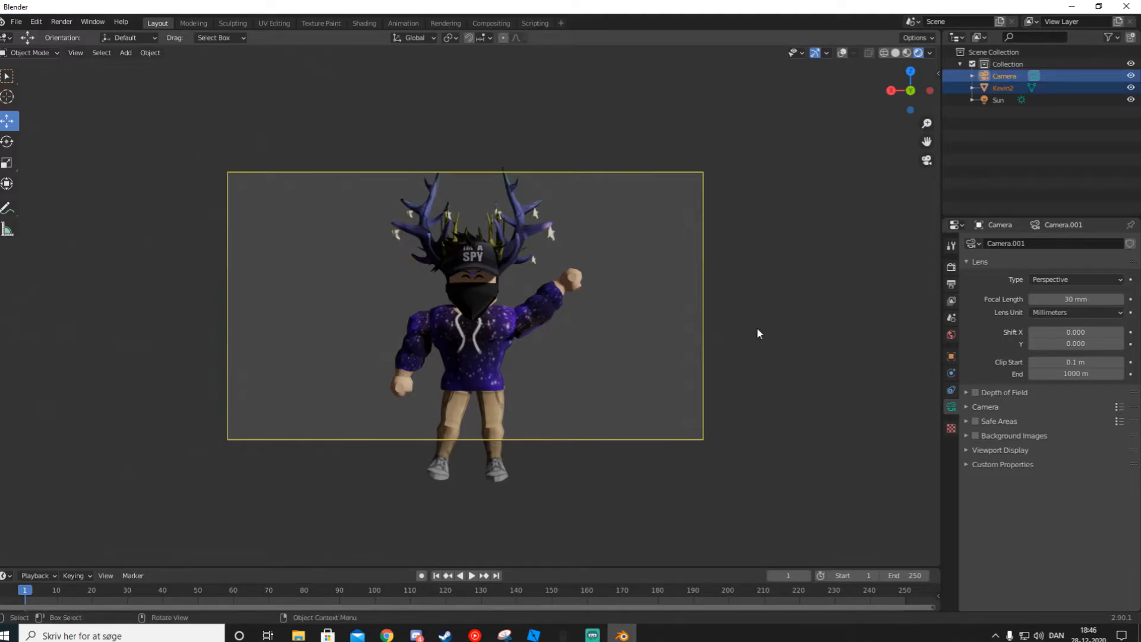
middle_drag(757, 330, 761, 328)
key(g)
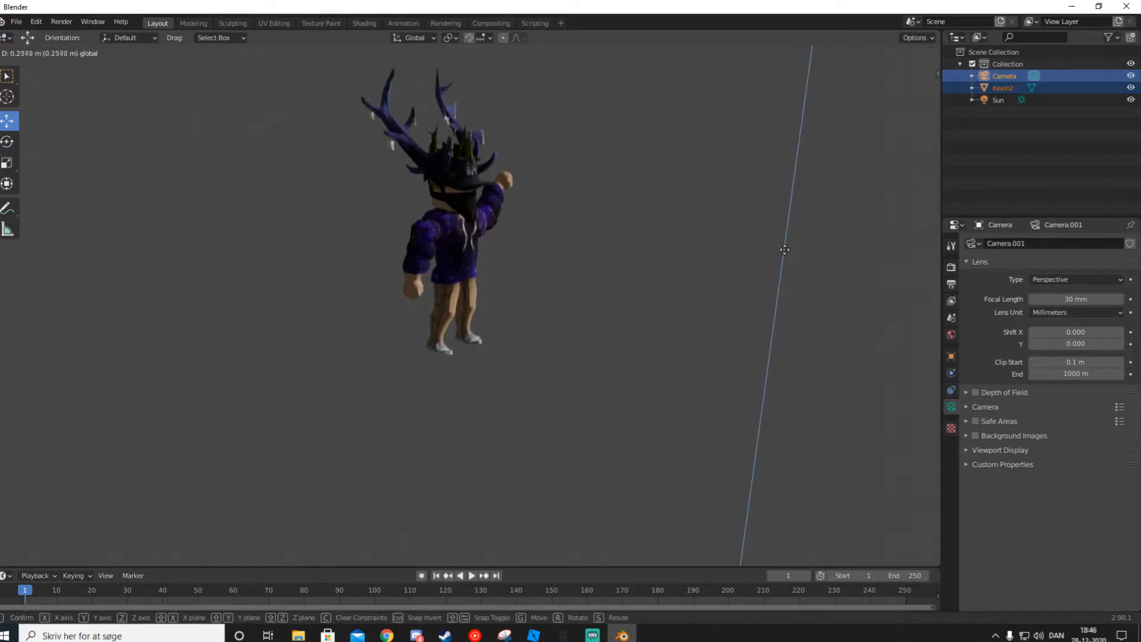
drag(781, 260, 782, 261)
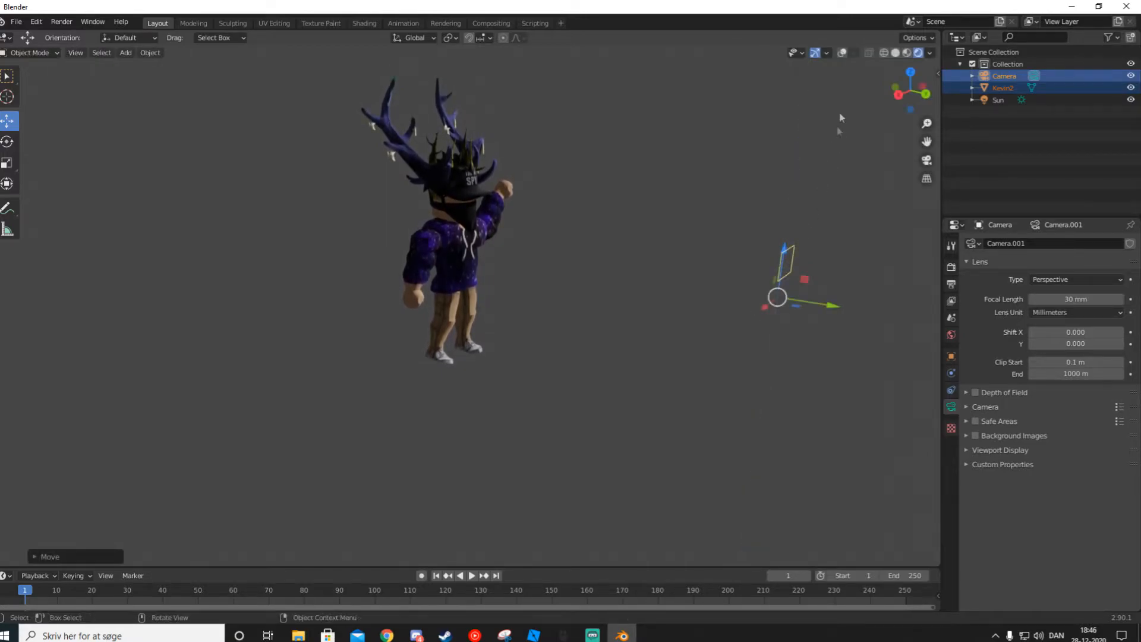
scroll(848, 246, down, 4)
key(ctrl+z)
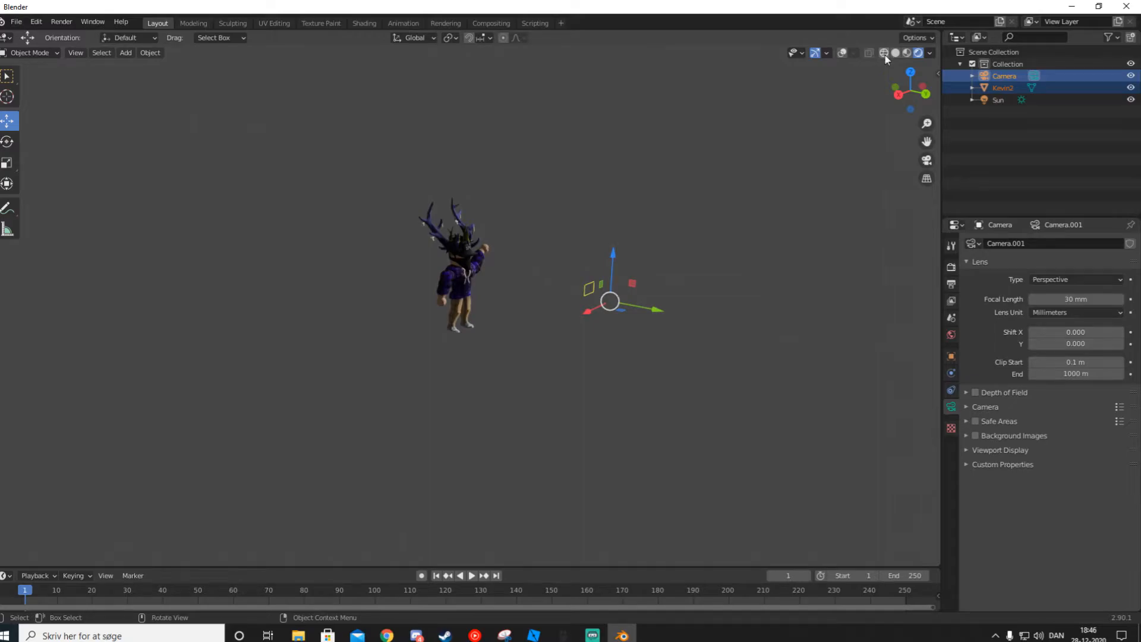
- Show the overlays again, select only the camera, raise it slightly along Z, and check the framing through it
click(841, 53)
click(548, 265)
click(590, 285)
drag(603, 265, 608, 250)
drag(900, 90, 889, 85)
key(KP_0)
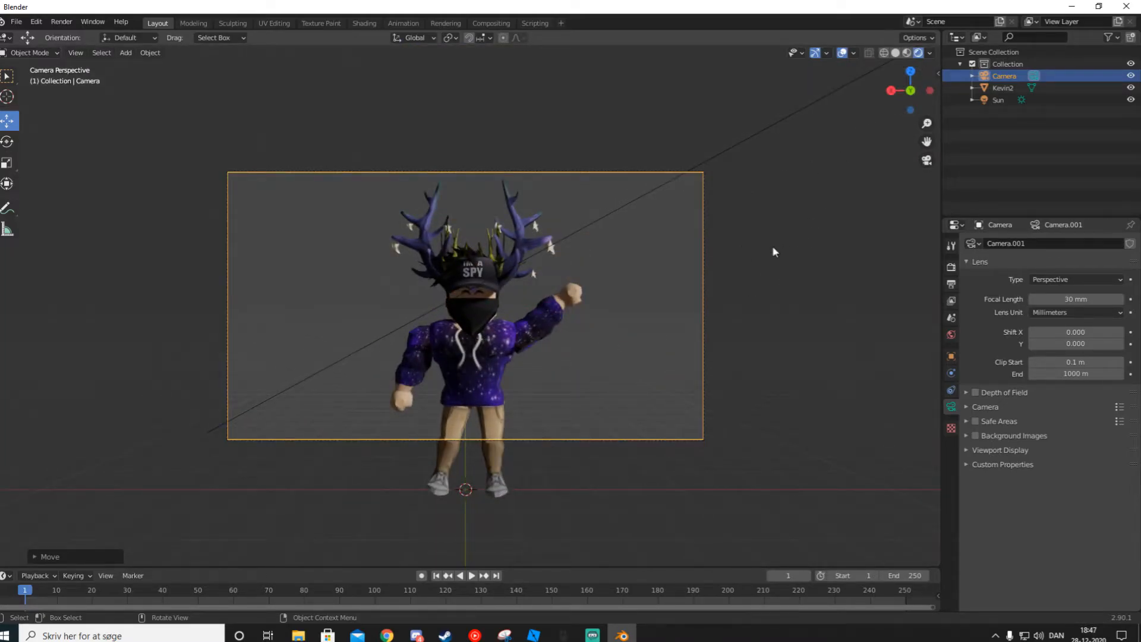
scroll(490, 341, up, 5)
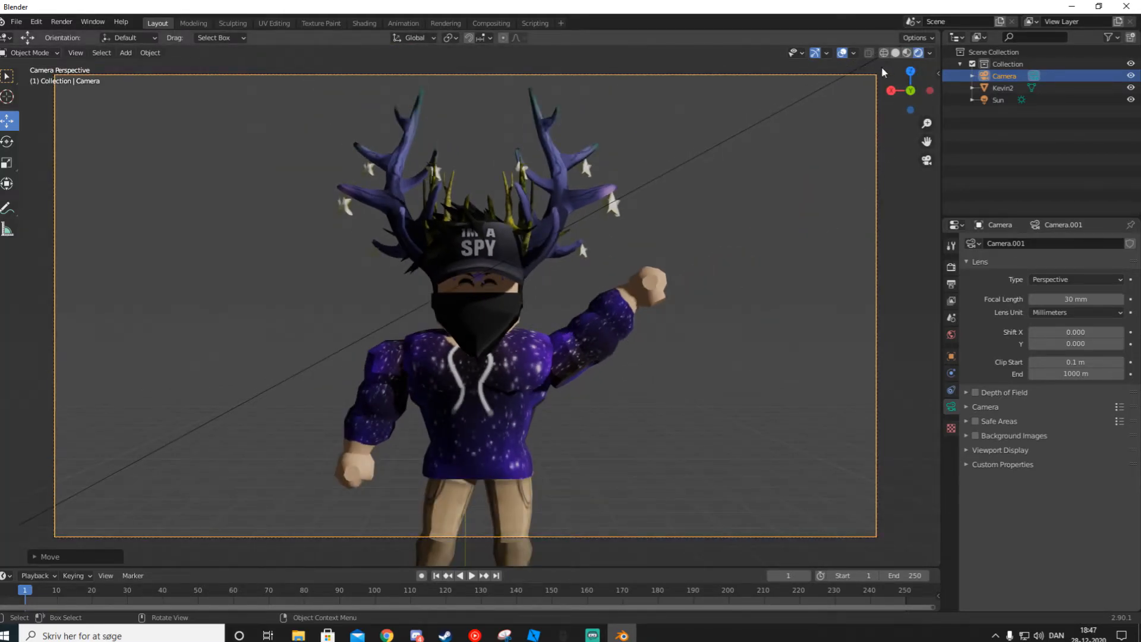
- Hide the viewport overlays and gizmos, and render the camera view as an image
click(842, 53)
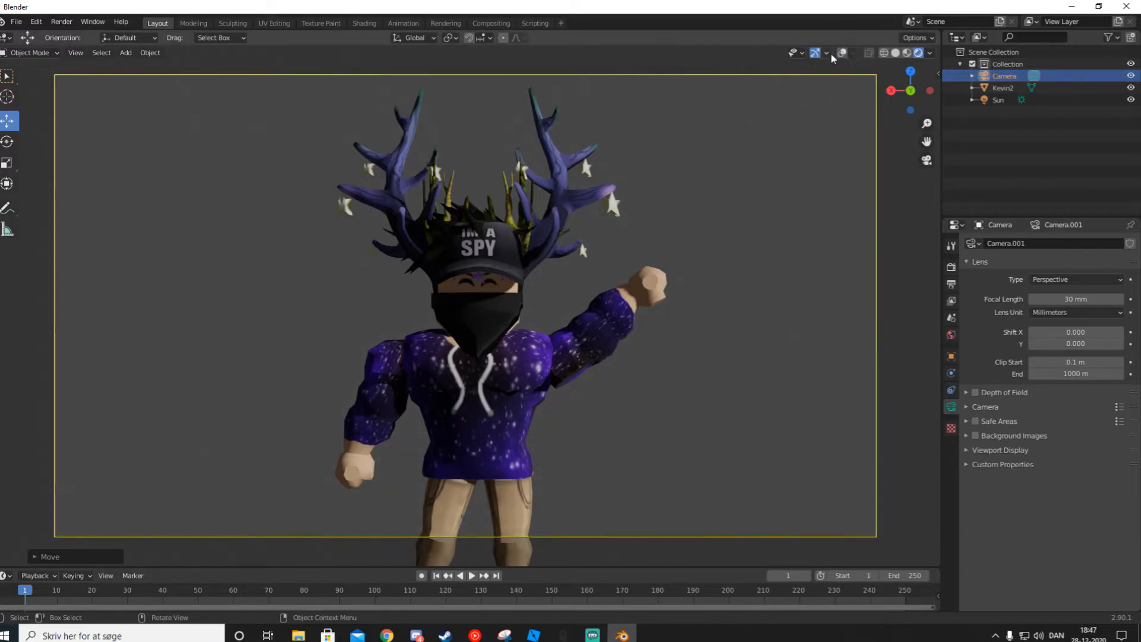
click(814, 52)
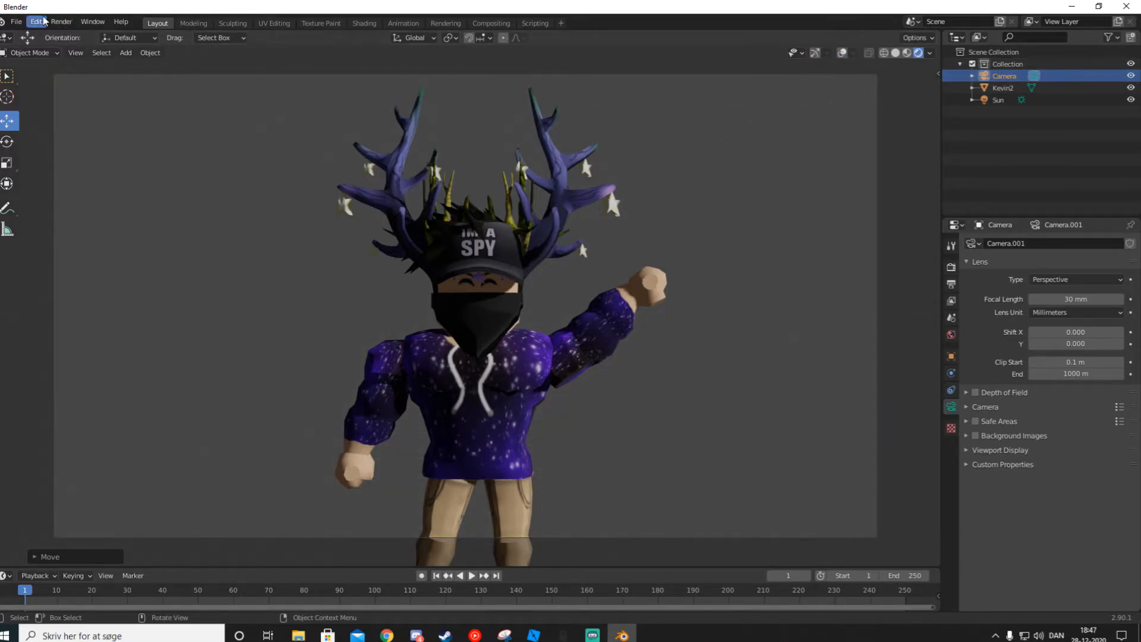
click(59, 22)
click(77, 35)
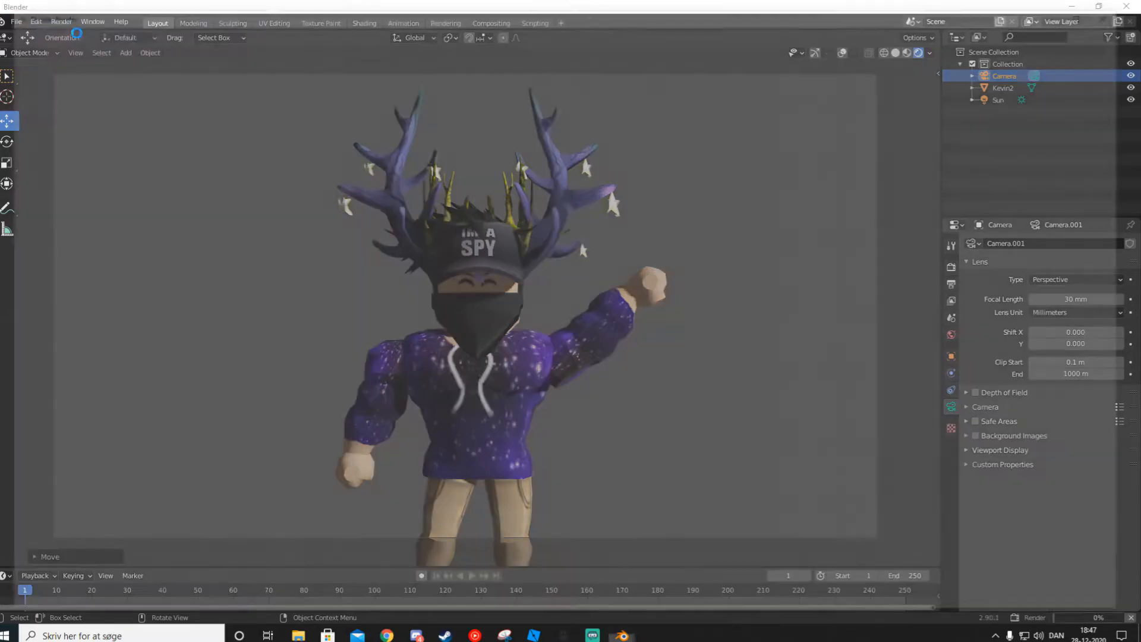
scroll(669, 349, down, 6)
scroll(666, 349, up, 5)
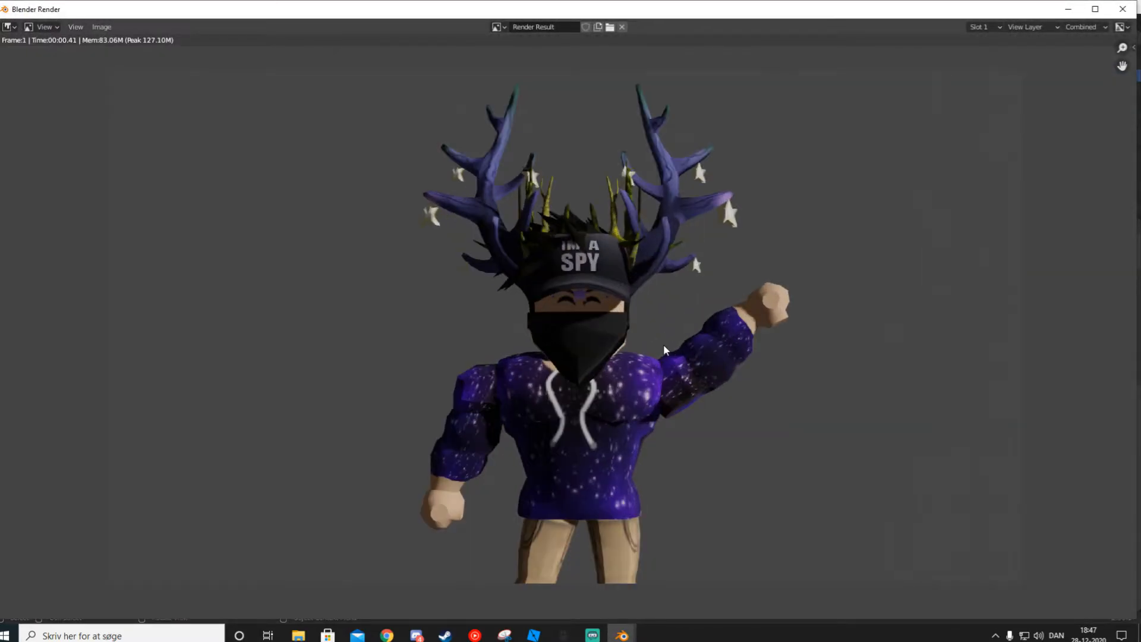
- Save the render as Kevin2.png in the Pictures folder
click(106, 26)
click(102, 28)
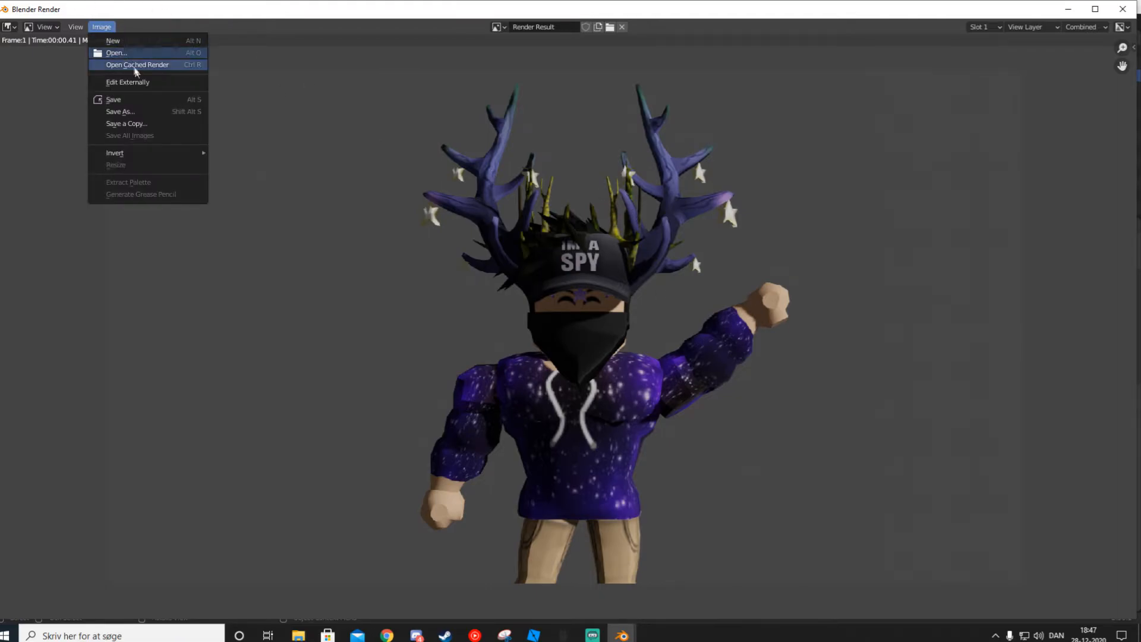
click(135, 112)
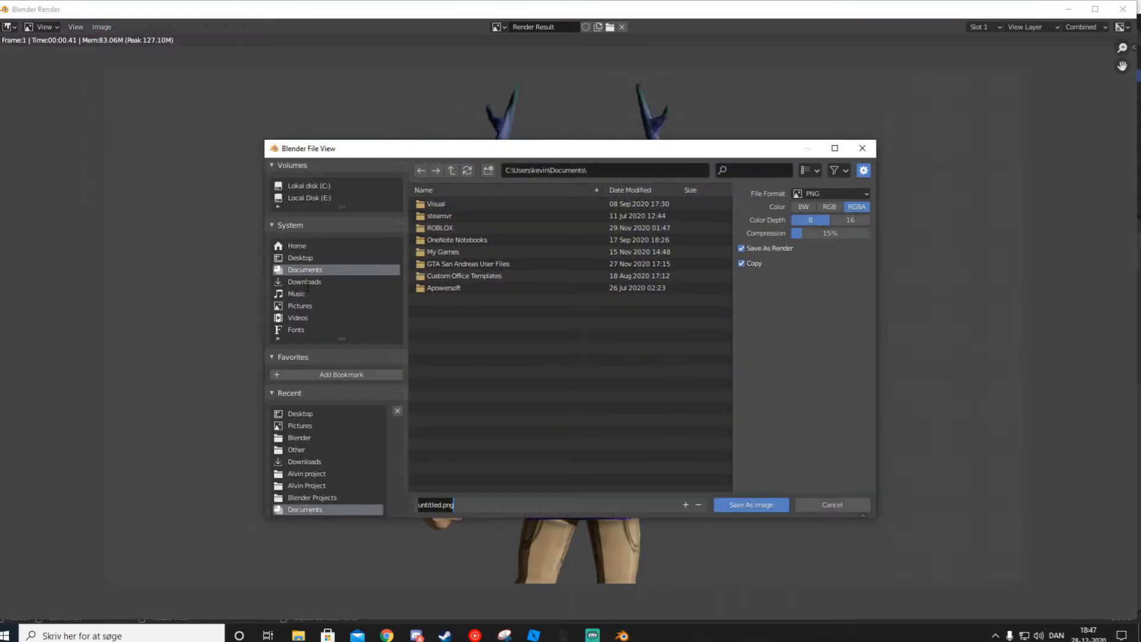
click(299, 305)
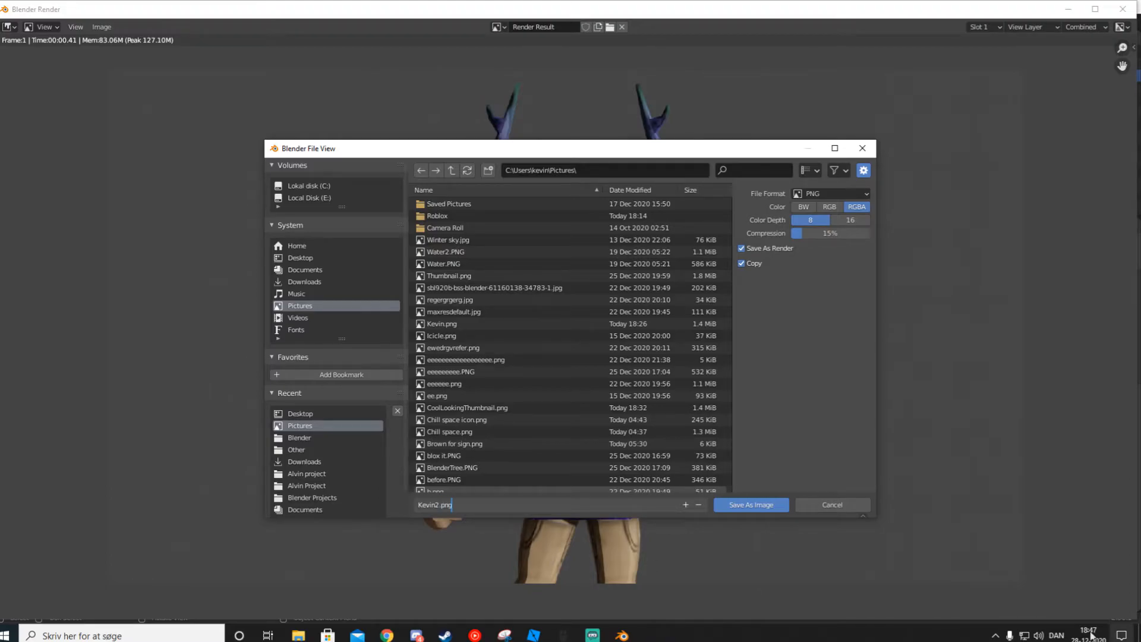
click(747, 506)
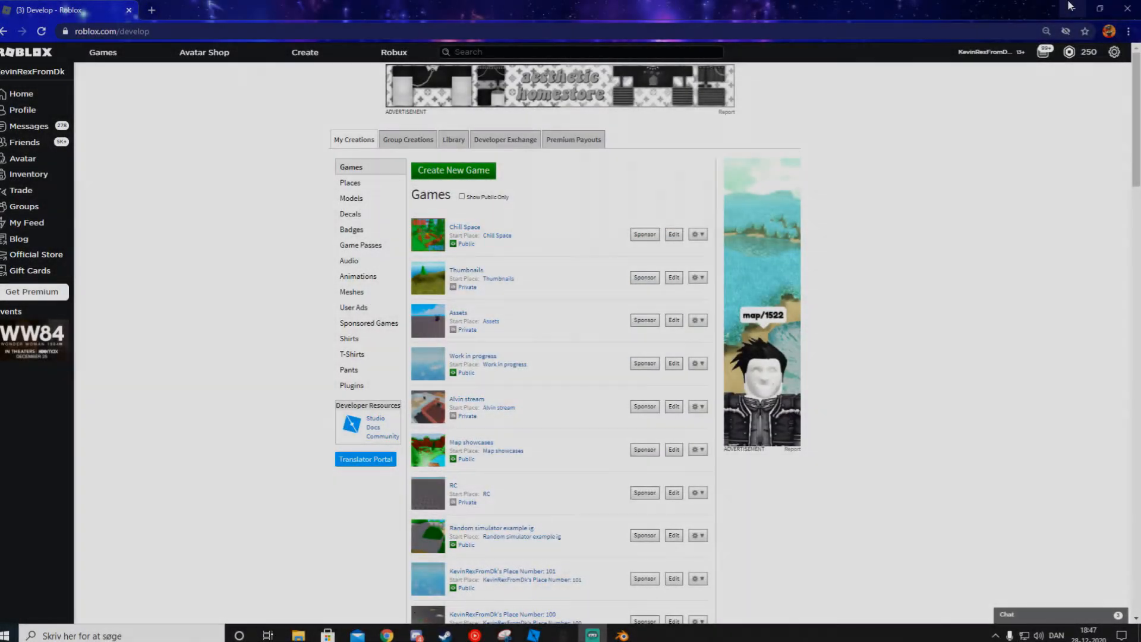
- Minimize the browser, launch Paint 3D and start a blank canvas
click(1070, 7)
key(super)
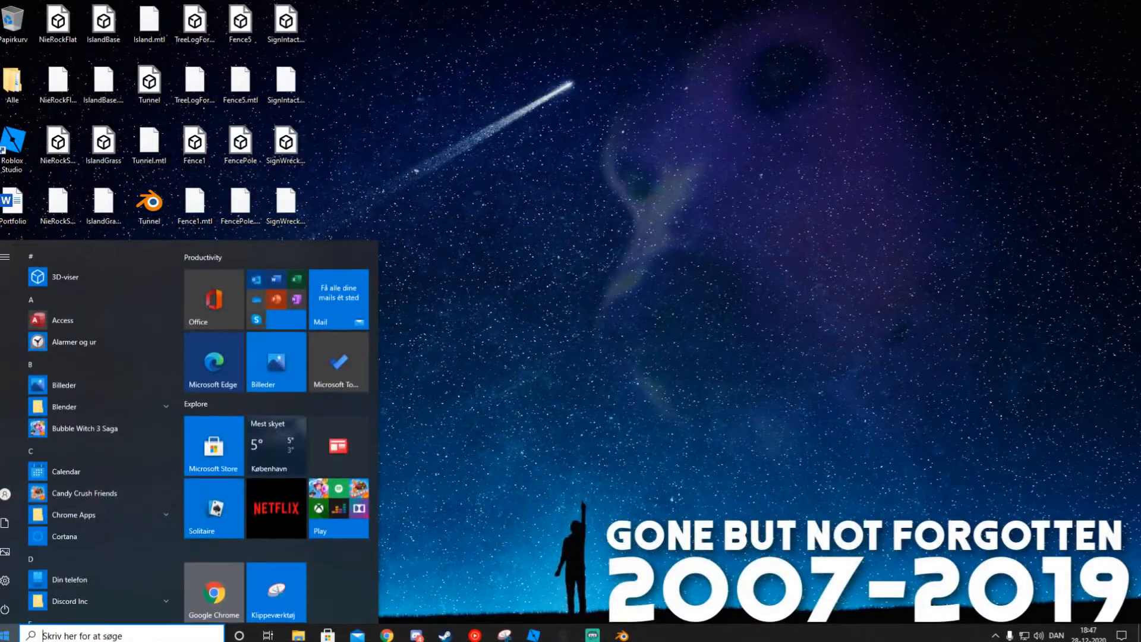
text(paint)
key(Return)
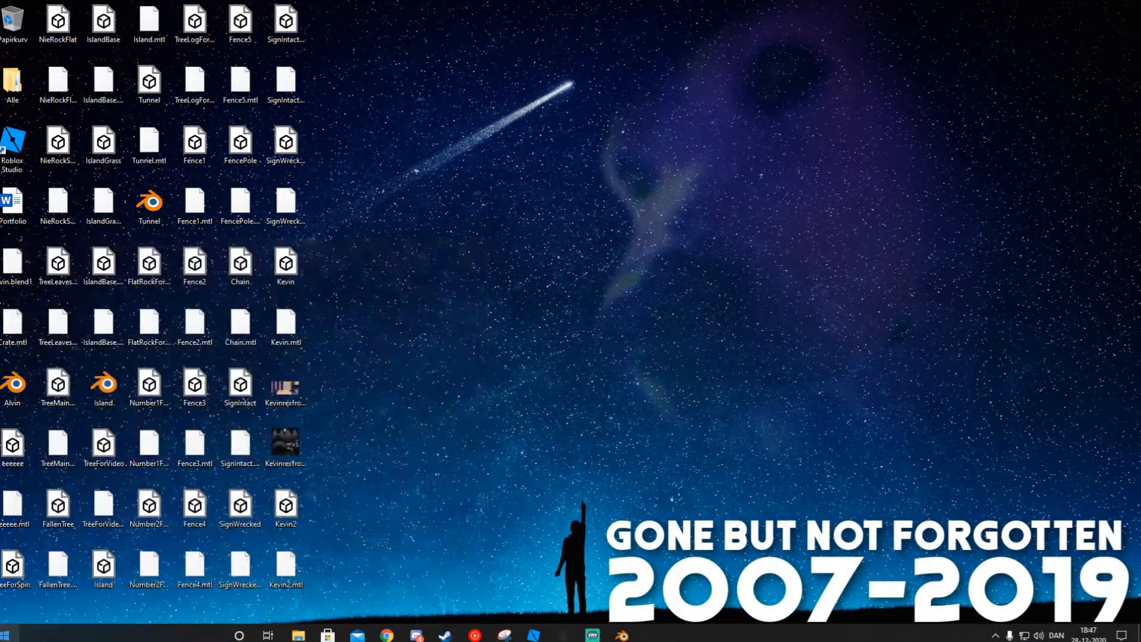
click(466, 253)
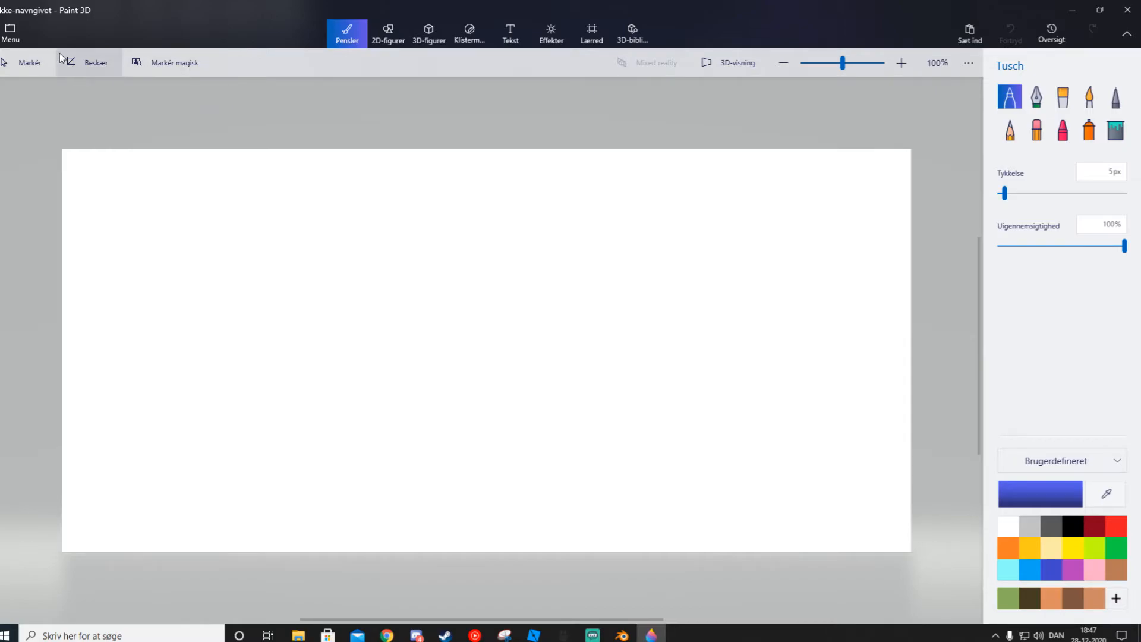
- Insert the saved character render into the blank canvas
click(7, 32)
click(65, 127)
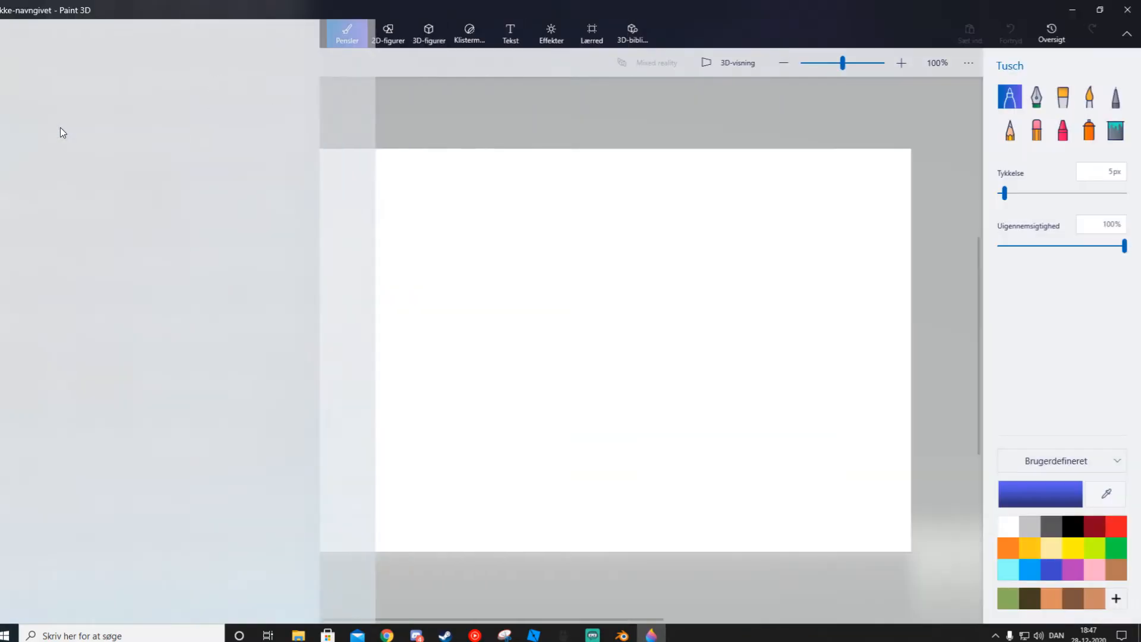
double_click(269, 188)
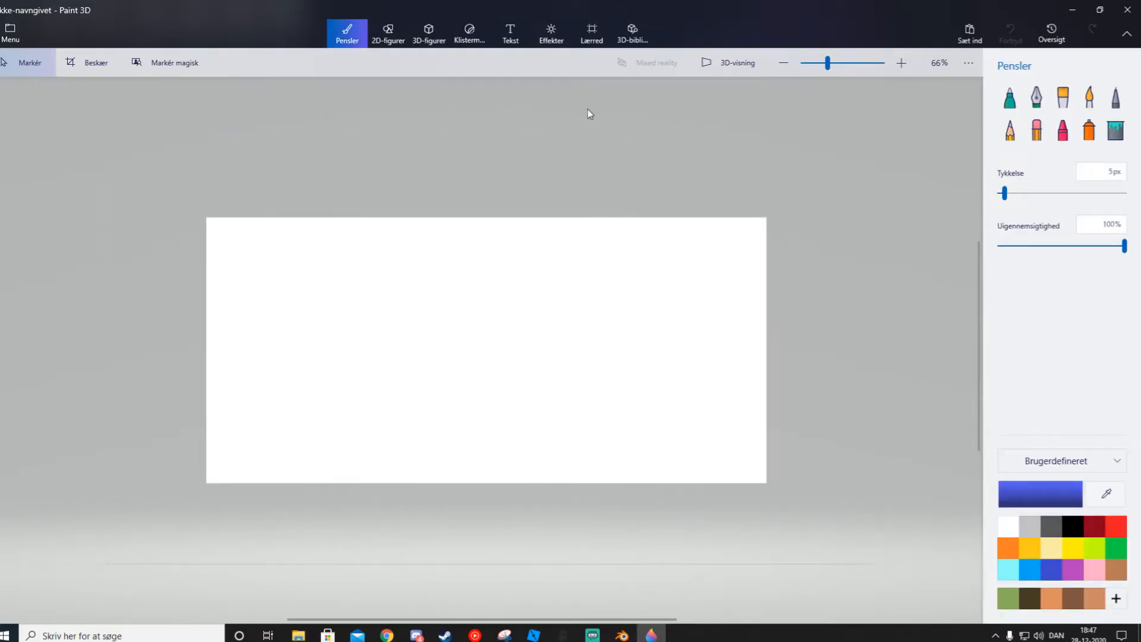
scroll(324, 328, up, 1)
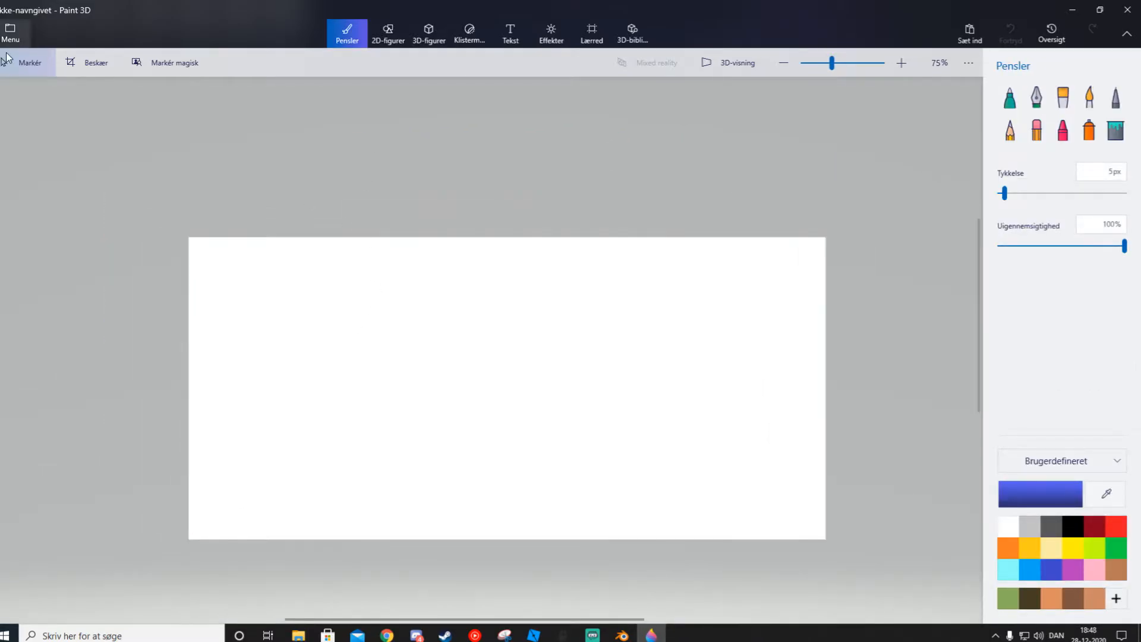
click(10, 32)
click(77, 134)
scroll(416, 214, down, 1)
double_click(401, 176)
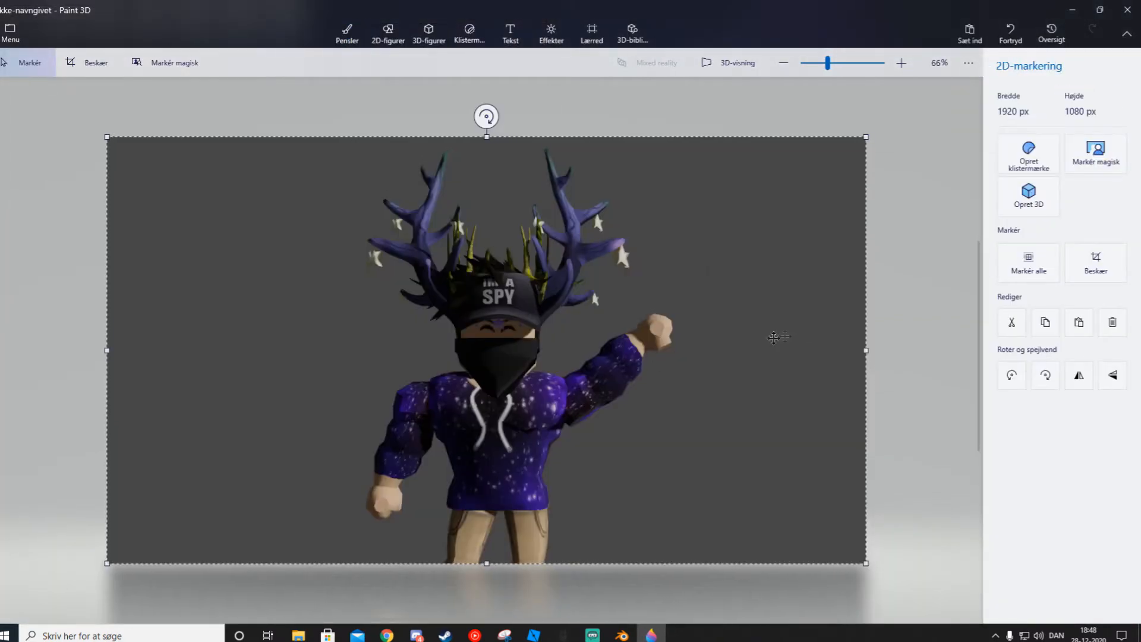
- Start a magic selection on the render, narrow its frame to fit around the character, and continue to refining the cutout
click(347, 33)
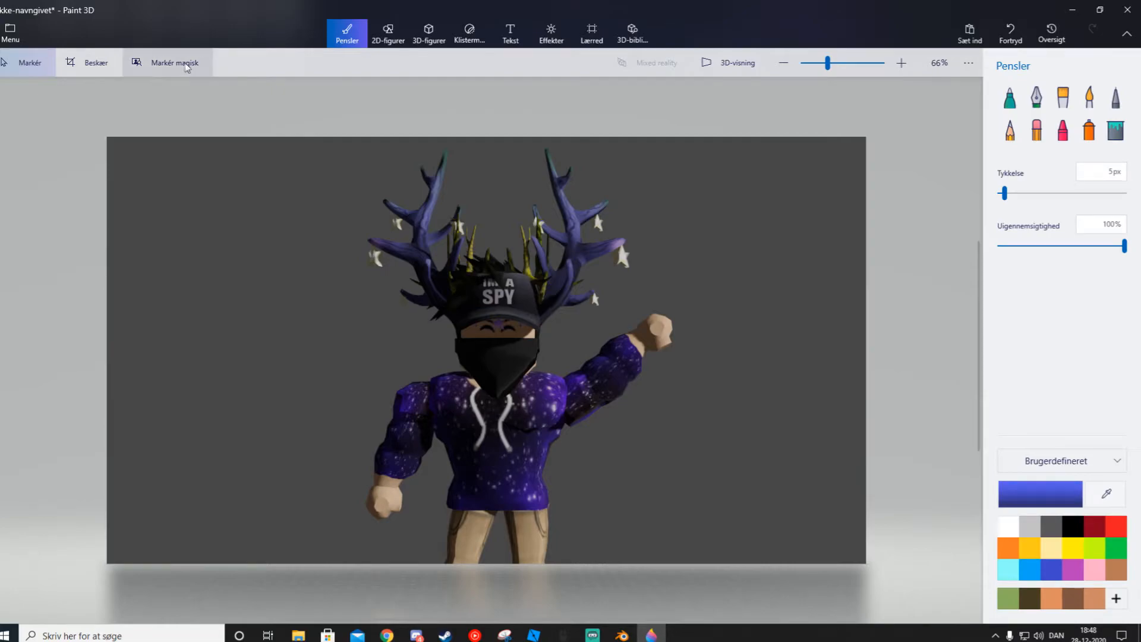
click(186, 67)
drag(858, 351, 701, 350)
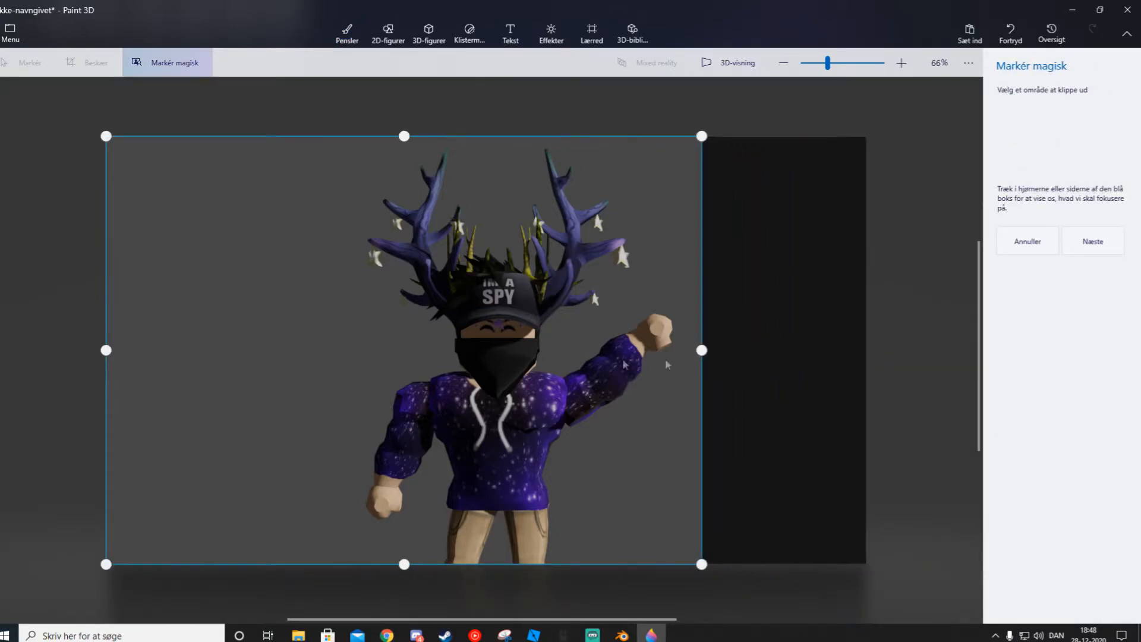
drag(106, 351, 350, 357)
drag(723, 358, 703, 355)
click(1091, 242)
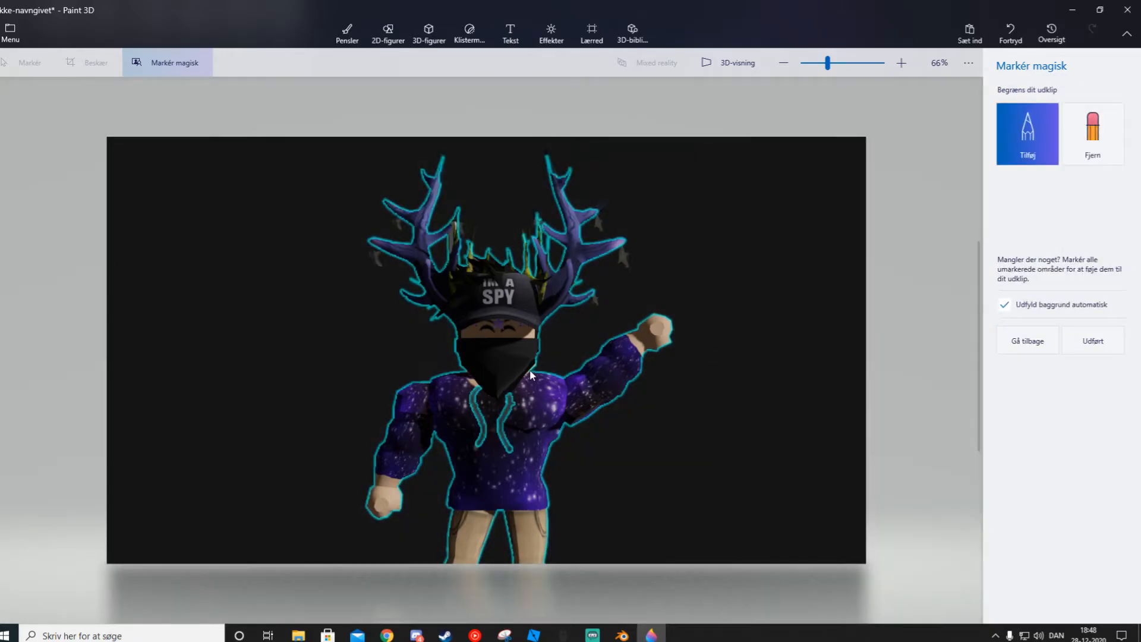
- Add the hoodie drawstrings and the two lower stars hanging from the right antler to the cutout
scroll(549, 359, up, 1)
drag(473, 457, 475, 460)
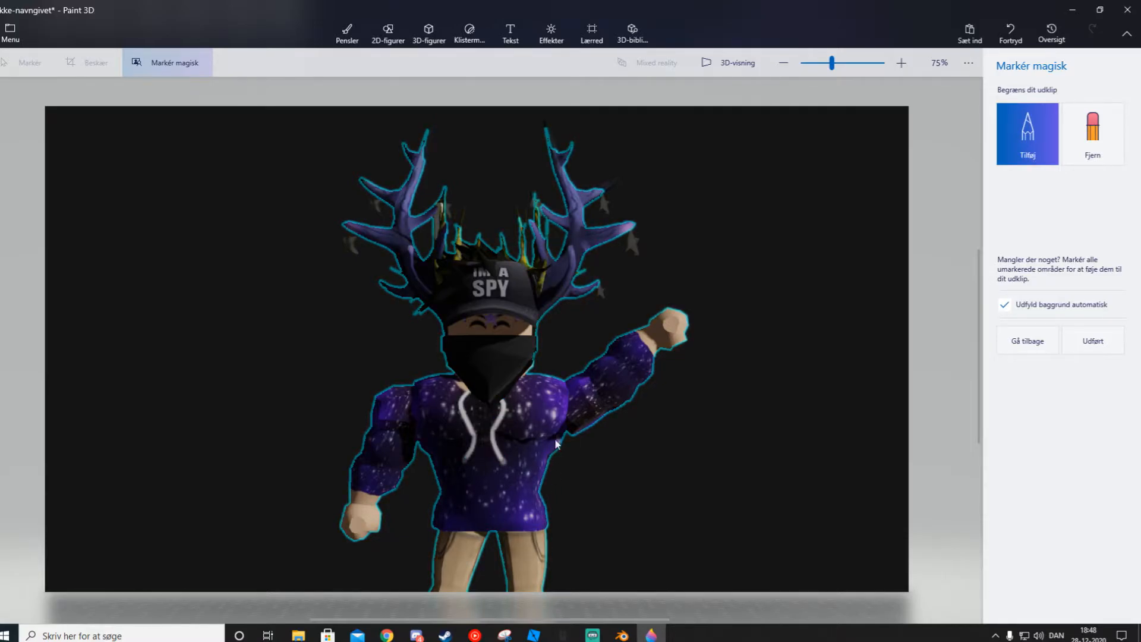
scroll(541, 202, up, 5)
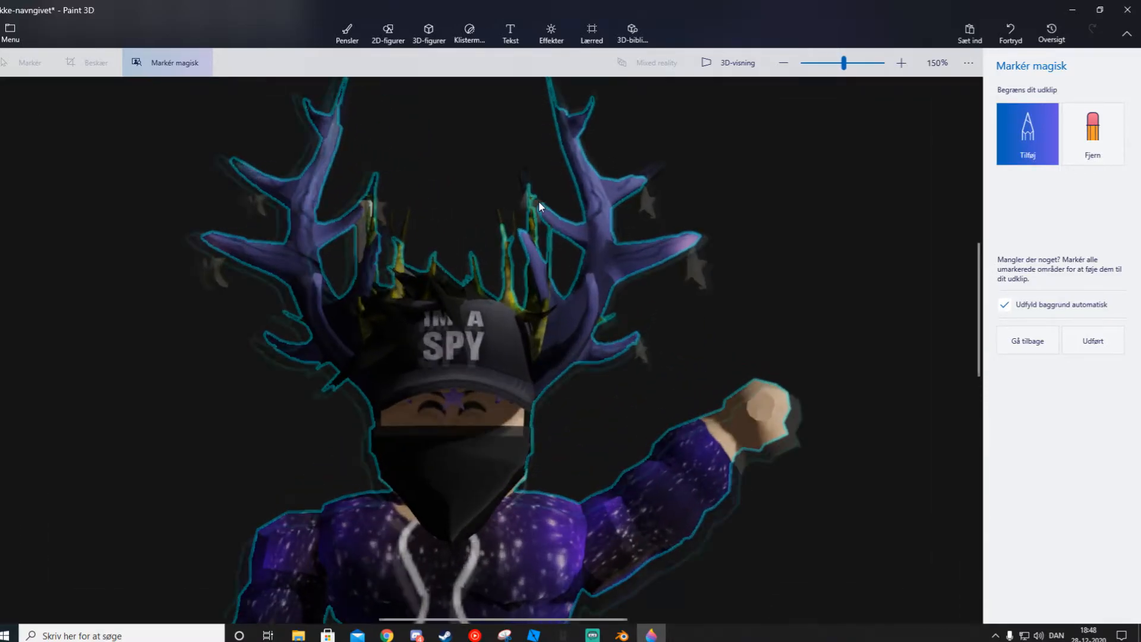
drag(661, 376, 661, 380)
drag(720, 277, 720, 279)
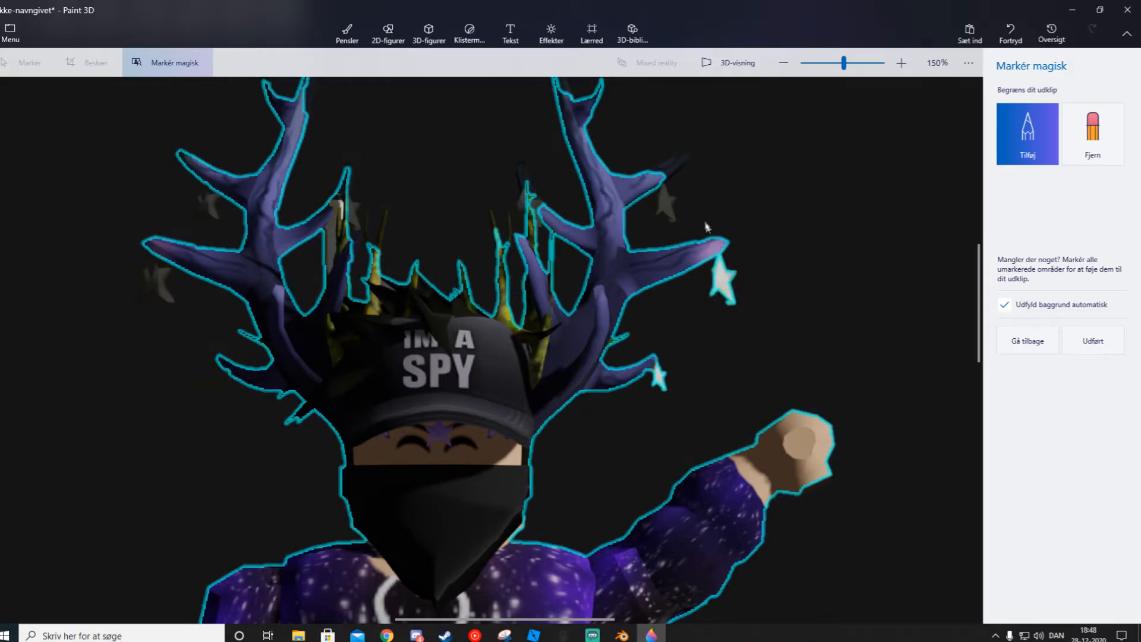
- Add the upper hanging star and the missing branch tip above it on the right antler to the cutout
scroll(645, 323, up, 3)
scroll(646, 325, up, 5)
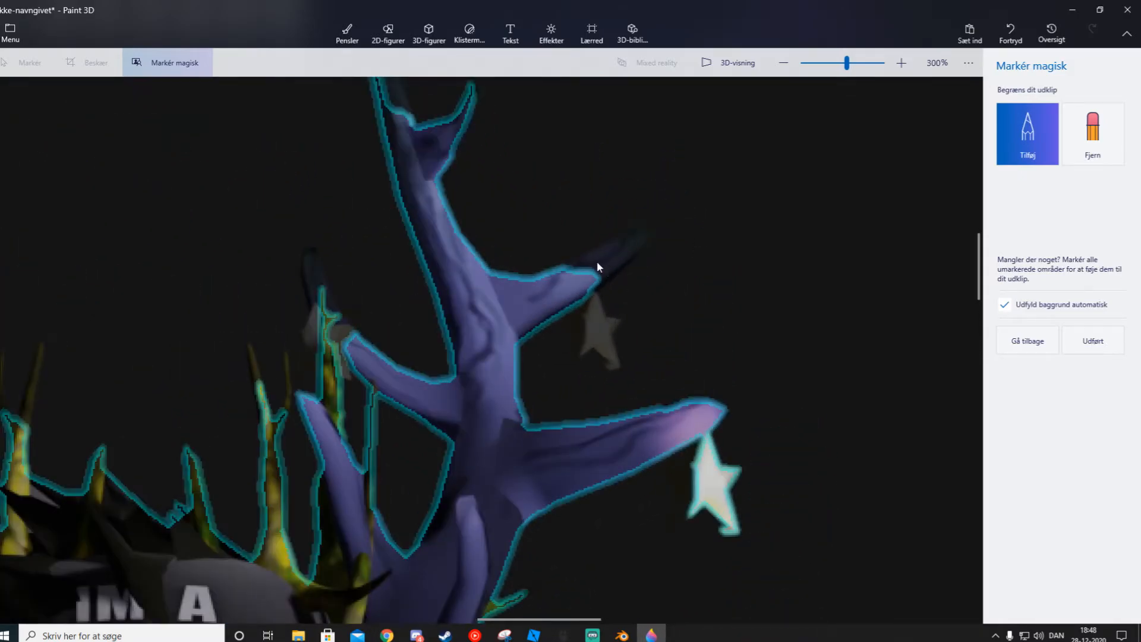
drag(596, 316, 601, 348)
drag(634, 240, 640, 234)
- Add the topmost tip and upper side prong of the right antler to the cutout, removing stray background beside the tip
scroll(565, 256, down, 3)
scroll(439, 140, up, 4)
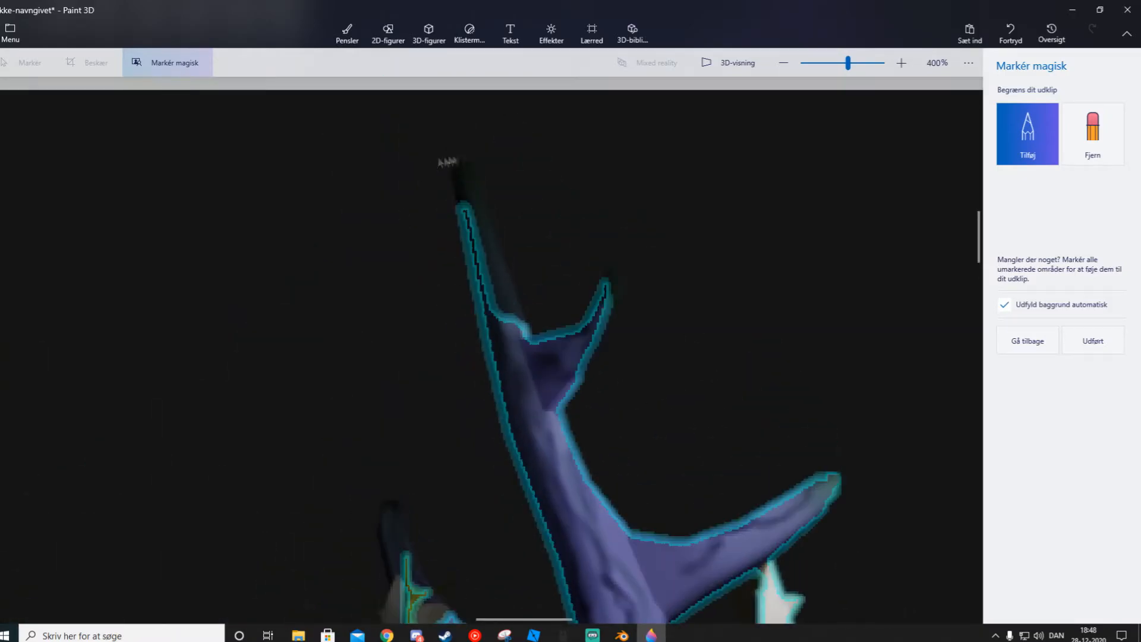
drag(466, 173, 516, 318)
click(1092, 135)
drag(512, 235, 517, 299)
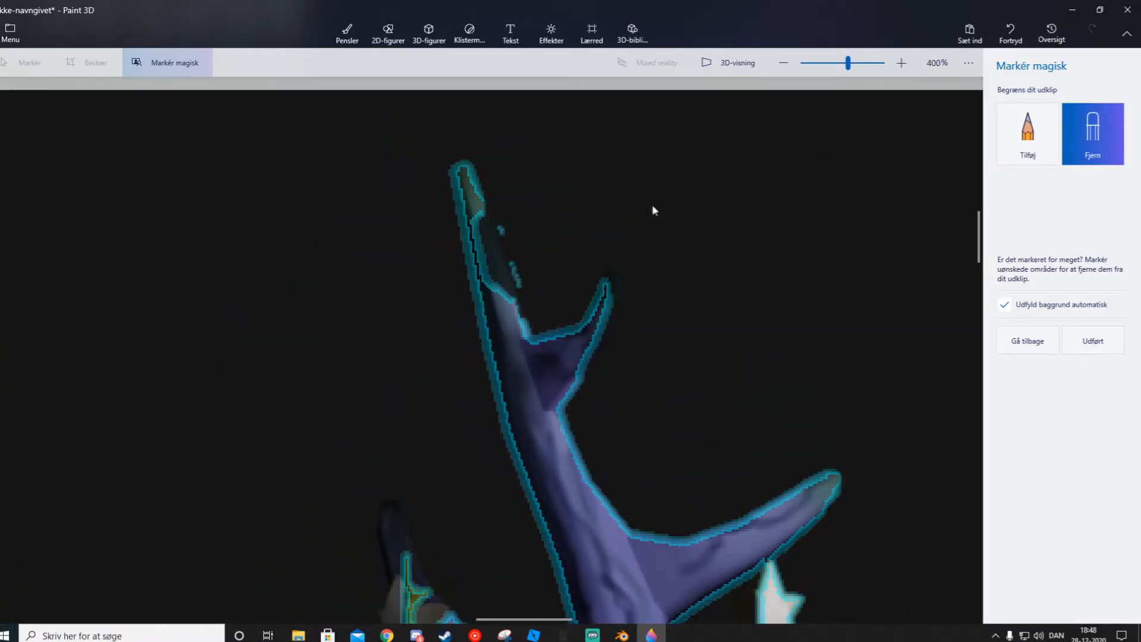
click(1027, 134)
drag(463, 180, 495, 288)
drag(613, 277, 611, 290)
drag(609, 299, 597, 356)
- Add the right antler's dark inner prong, the star hanging from it and the small twig beside it to the cutout
scroll(510, 471, up, 1)
middle_drag(510, 470, 609, 242)
drag(510, 469, 485, 456)
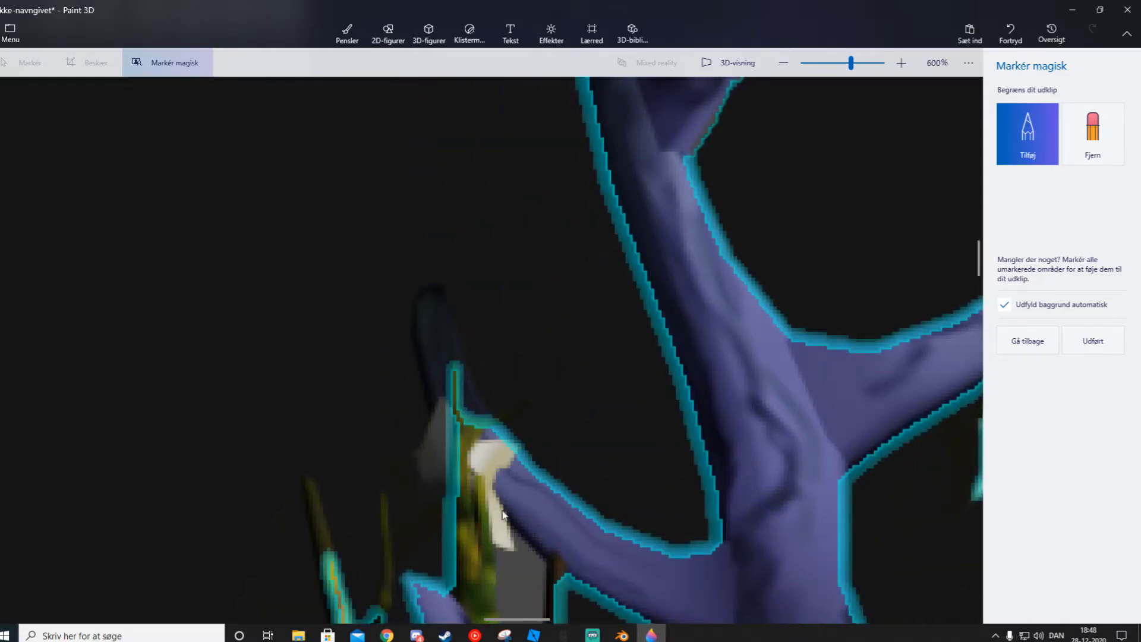
drag(444, 425, 437, 458)
drag(434, 317, 442, 368)
drag(503, 420, 514, 416)
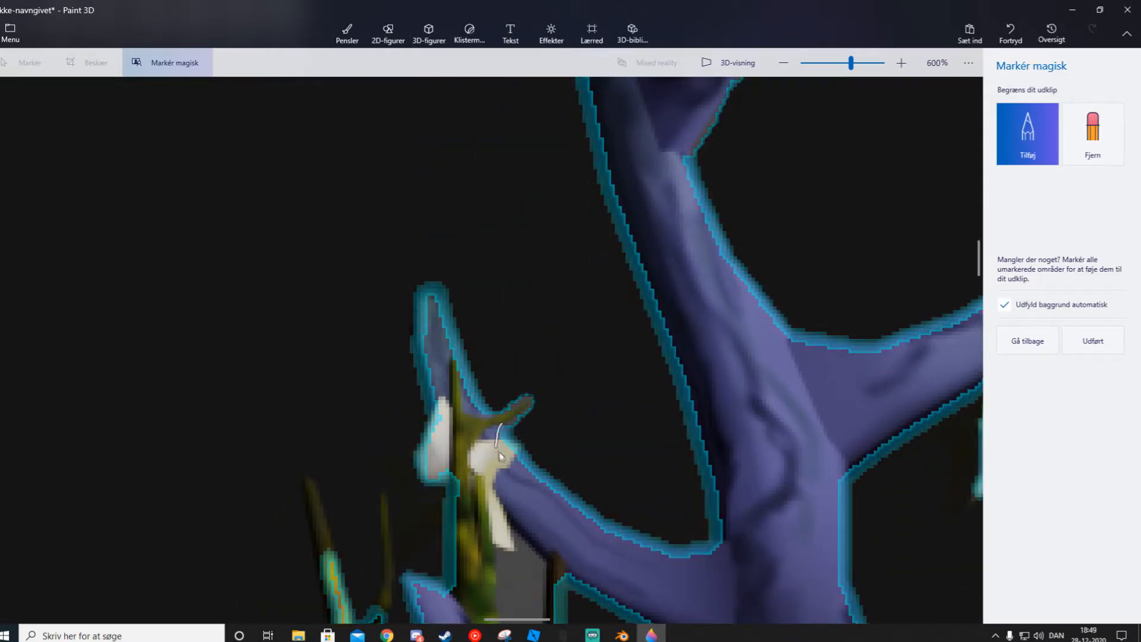
drag(501, 456, 502, 458)
- Add the thin brown stem running down beside the right antler's inner branch to the cutout
scroll(576, 369, up, 4)
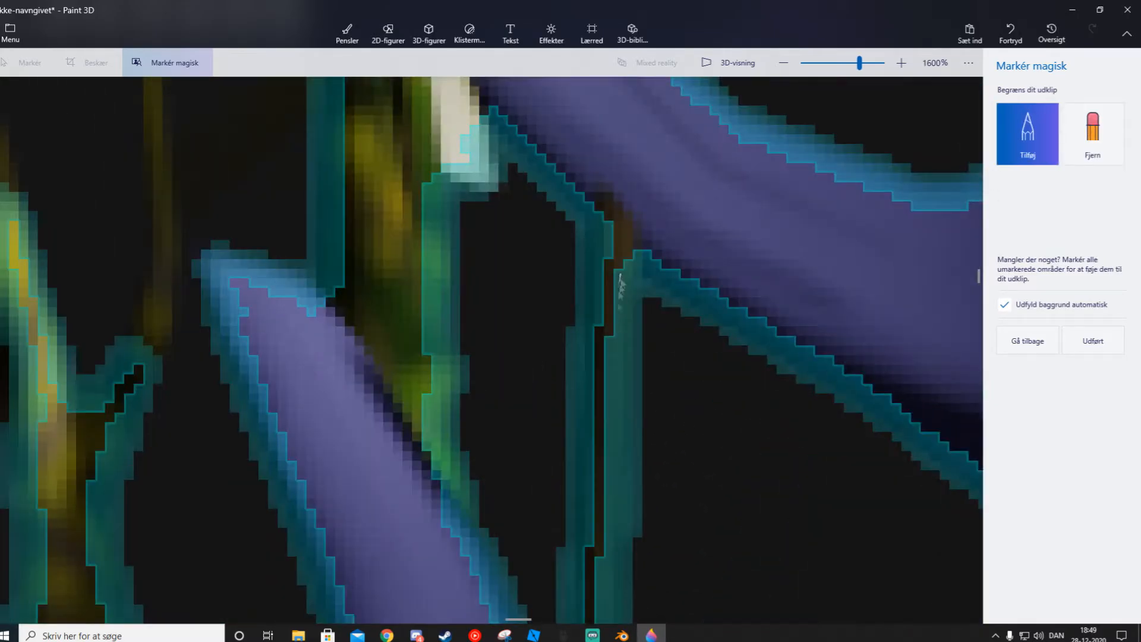
drag(608, 218, 601, 355)
scroll(621, 477, down, 3)
scroll(648, 537, up, 3)
middle_drag(647, 537, 630, 351)
drag(547, 222, 532, 483)
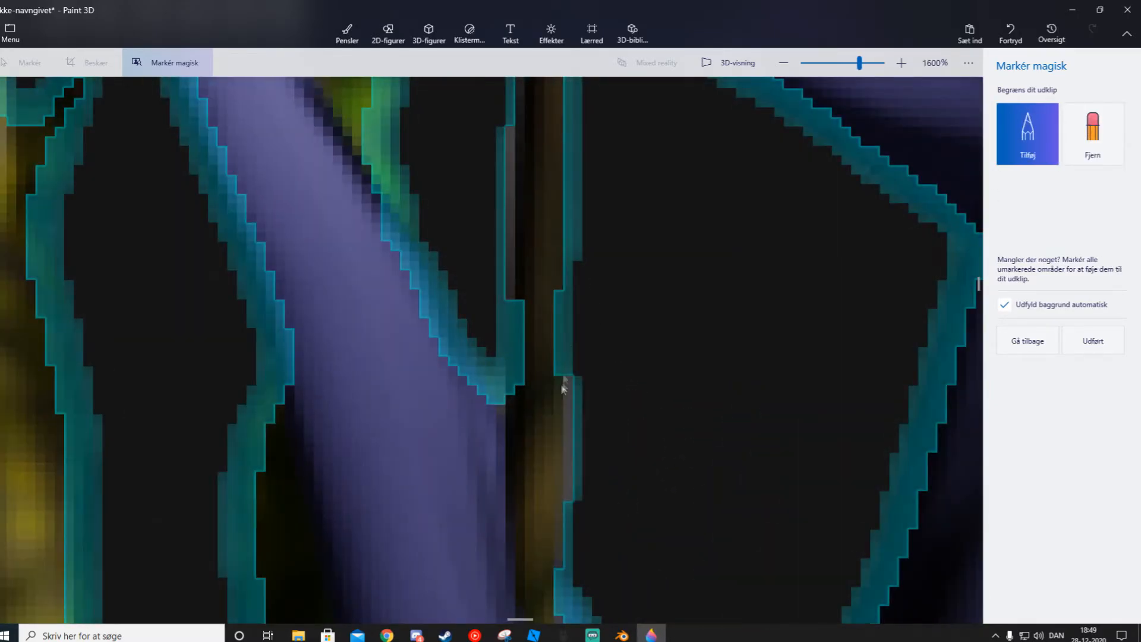
drag(522, 306, 523, 399)
- Add both prongs of the forked yellow spike near the right antler to the cutout and remove the background between them
scroll(535, 408, down, 4)
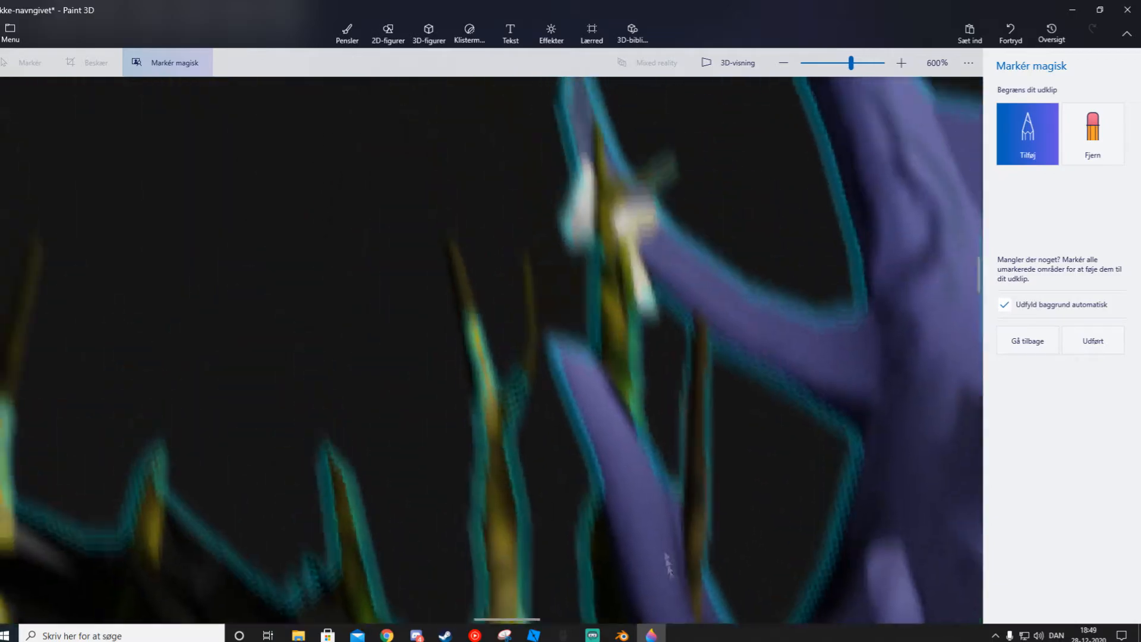
scroll(487, 297, up, 4)
drag(390, 158, 446, 483)
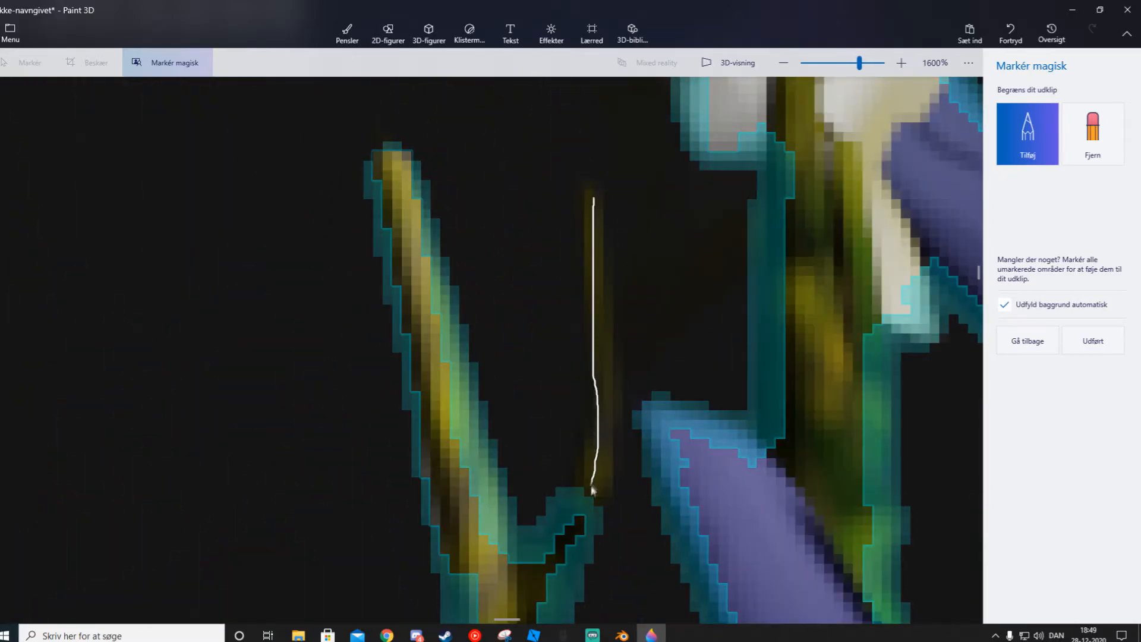
drag(595, 482, 588, 510)
click(1092, 135)
drag(548, 309, 544, 432)
click(1027, 143)
drag(596, 496, 583, 527)
mouse_move(596, 305)
mouse_down()
mouse_move(606, 382)
mouse_move(542, 454)
mouse_up()
- Remove the leftover background around the right forked yellow spike from the cutout
scroll(592, 413, down, 4)
scroll(641, 374, up, 4)
scroll(561, 405, down, 3)
middle_drag(570, 403, 594, 353)
click(1092, 135)
drag(606, 292, 599, 365)
- Add the missing edge of the yellow stem by the right antler and the jagged hair patch between the middle spikes
middle_drag(585, 380, 821, 187)
click(1028, 136)
scroll(806, 289, down, 1)
drag(868, 124, 867, 231)
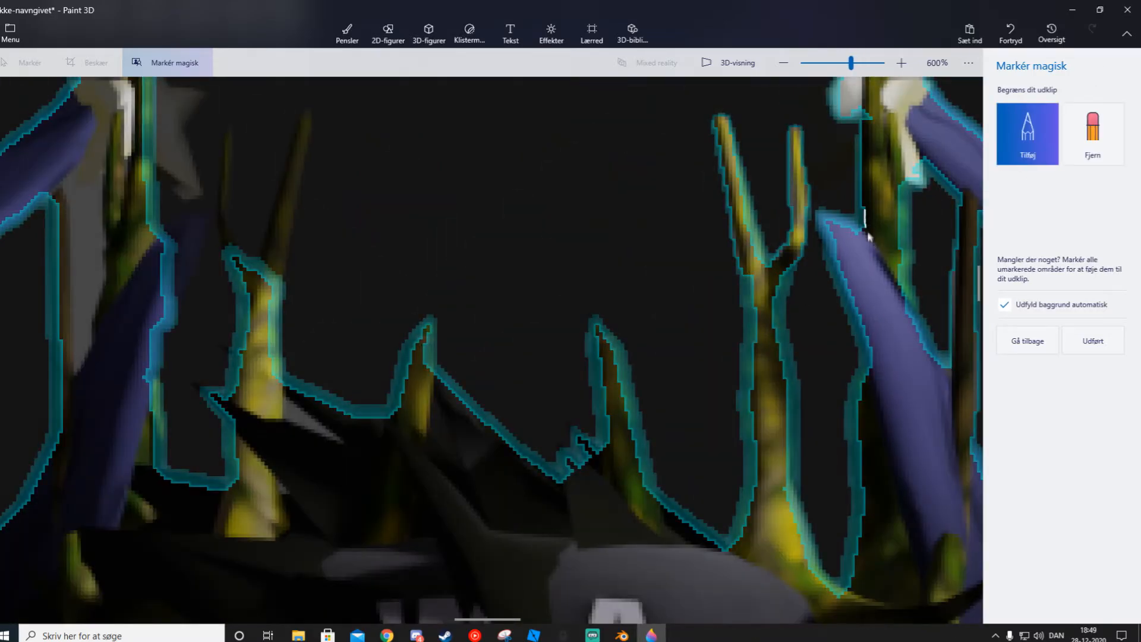
middle_drag(616, 425, 641, 423)
drag(598, 463, 609, 455)
middle_drag(502, 383, 609, 440)
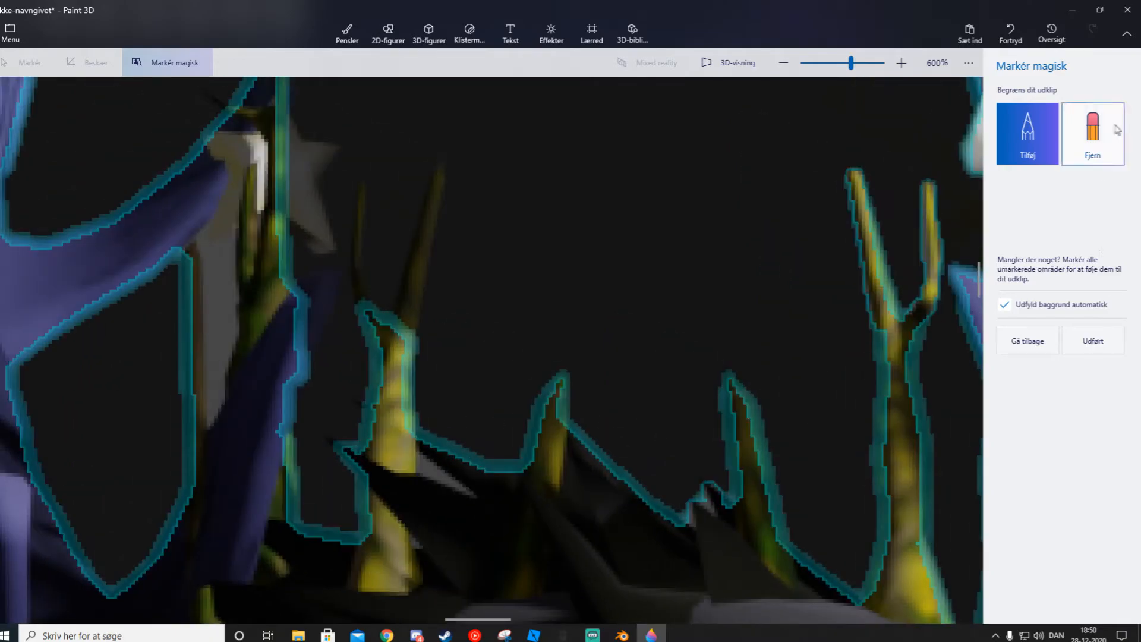
- Refine the hair at the foot of the left forked yellow spike by removing background and adding the dark strands
click(1092, 136)
mouse_move(415, 547)
mouse_down()
mouse_move(440, 481)
mouse_move(469, 488)
mouse_up()
scroll(463, 487, up, 5)
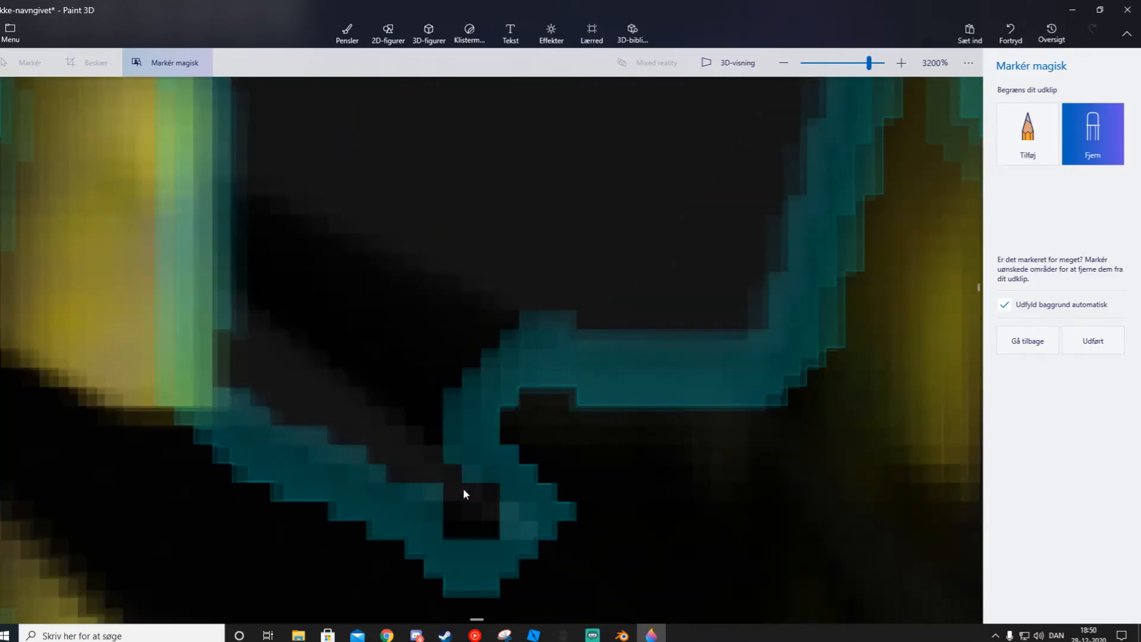
click(1028, 136)
drag(233, 255, 517, 392)
drag(207, 197, 596, 410)
mouse_move(563, 509)
mouse_down()
mouse_move(321, 528)
mouse_move(158, 360)
mouse_up()
- Add the taller prong of the left forked yellow spike to the cutout, following it up to its tip
drag(178, 311, 194, 455)
middle_drag(196, 178, 381, 515)
drag(346, 236, 374, 434)
middle_drag(369, 178, 404, 511)
drag(399, 271, 389, 496)
middle_drag(416, 178, 396, 457)
drag(454, 126, 383, 454)
drag(441, 145, 339, 431)
drag(476, 127, 419, 505)
- Add the shorter prong of the left forked yellow spike to the cutout and remove the background beside it
drag(326, 472, 256, 539)
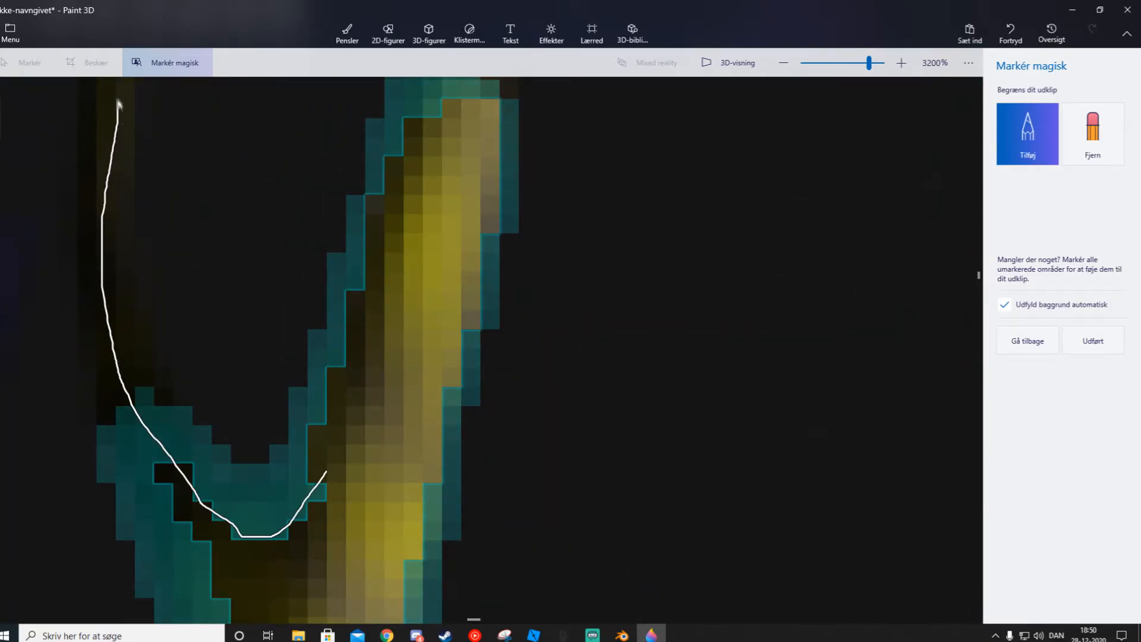
drag(118, 107, 122, 90)
middle_drag(280, 216, 364, 444)
scroll(365, 443, down, 1)
drag(283, 213, 278, 350)
mouse_move(496, 172)
mouse_down()
mouse_move(439, 291)
mouse_move(300, 345)
mouse_move(359, 345)
mouse_up()
click(1092, 134)
drag(239, 401, 108, 409)
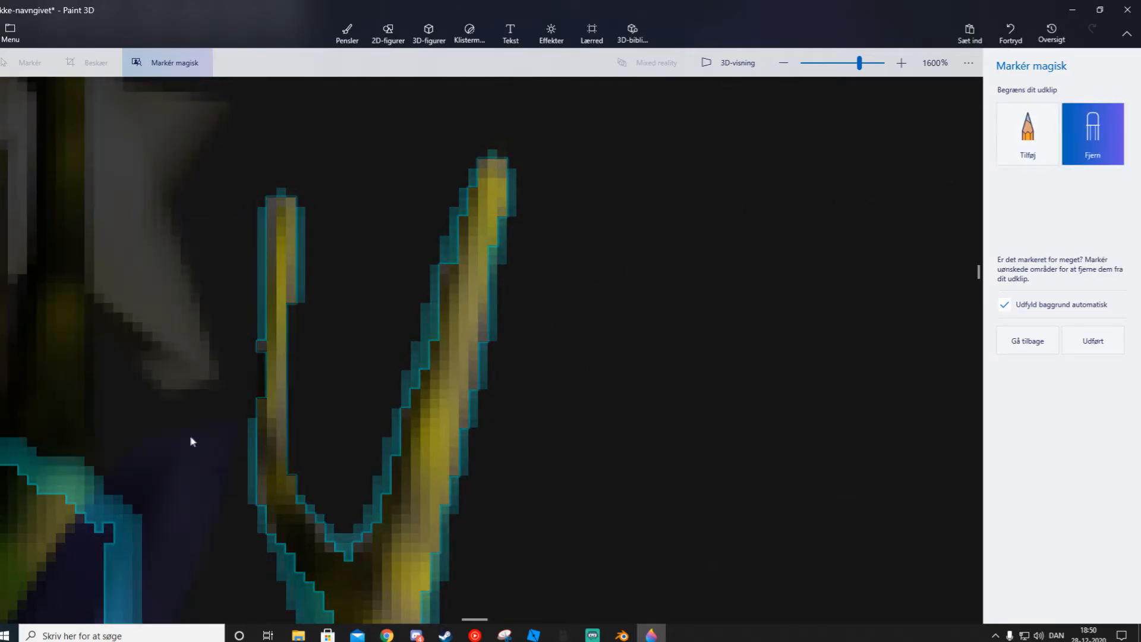
- Add the star by the left antler's inner branch and the yellow stem next to it to the cutout
middle_drag(188, 435, 566, 399)
click(1028, 134)
drag(507, 472, 498, 491)
middle_drag(505, 309, 524, 448)
drag(518, 196, 549, 392)
mouse_move(560, 443)
mouse_down()
mouse_move(602, 456)
mouse_move(588, 443)
mouse_up()
middle_drag(412, 294, 455, 423)
scroll(456, 423, down, 1)
drag(420, 333, 423, 335)
- Add the dark inner prong above the star on the left antler to the cutout
scroll(417, 327, up, 2)
middle_drag(571, 149, 452, 517)
mouse_move(579, 121)
mouse_down()
mouse_move(579, 214)
mouse_move(625, 272)
mouse_move(607, 410)
mouse_up()
scroll(581, 297, down, 1)
drag(579, 441, 569, 536)
middle_drag(467, 535, 541, 315)
scroll(559, 256, down, 1)
- Clear the background gap beside the left antler's inner branch and add the thin brown stem there to the cutout
click(1092, 134)
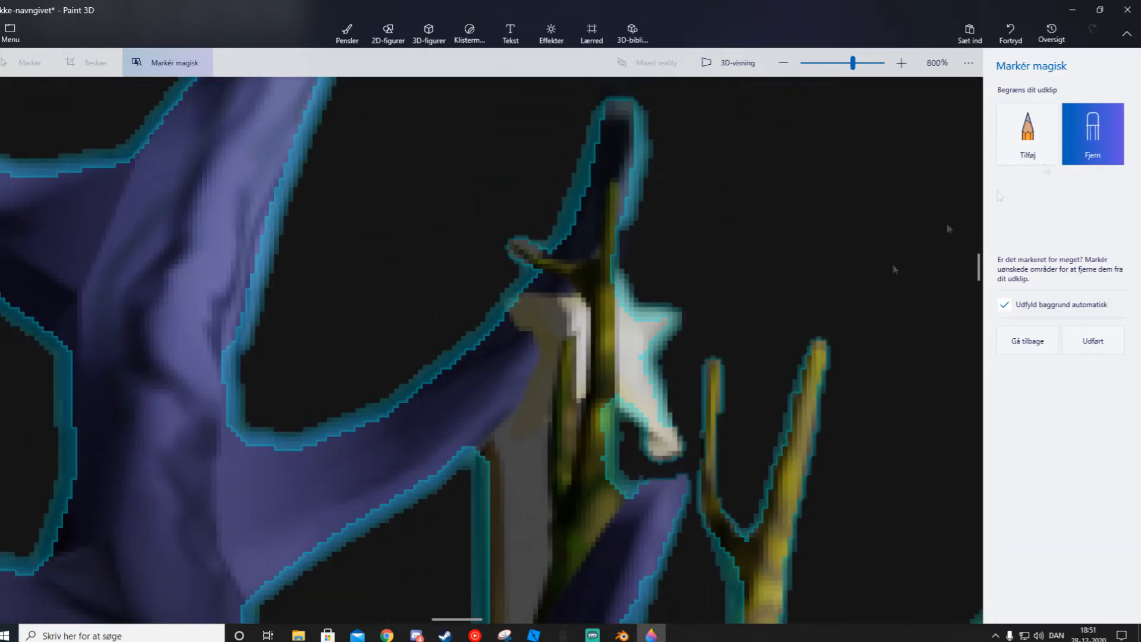
middle_drag(572, 583, 570, 475)
scroll(574, 472, up, 1)
click(1028, 133)
scroll(417, 519, down, 1)
middle_drag(419, 590, 451, 439)
mouse_move(439, 409)
mouse_down()
mouse_move(438, 441)
mouse_move(434, 419)
mouse_up()
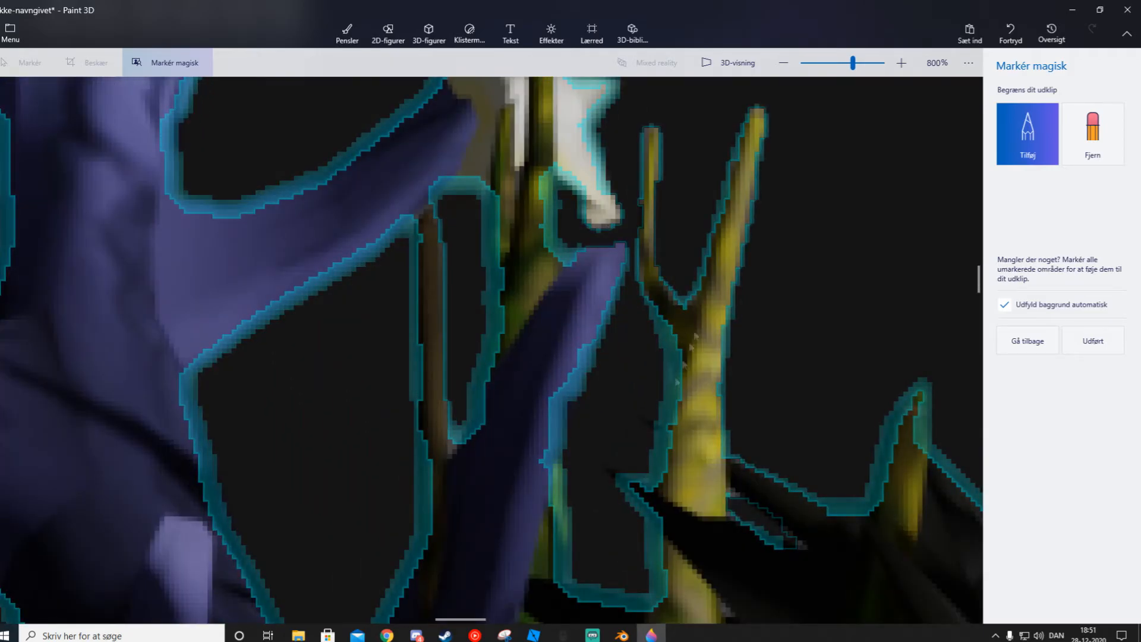
- Try to add the pointed dark hair strand beside the left forked yellow spike, and undo the stroke
scroll(675, 450, up, 3)
drag(593, 251, 465, 179)
scroll(618, 375, down, 3)
drag(575, 385, 597, 405)
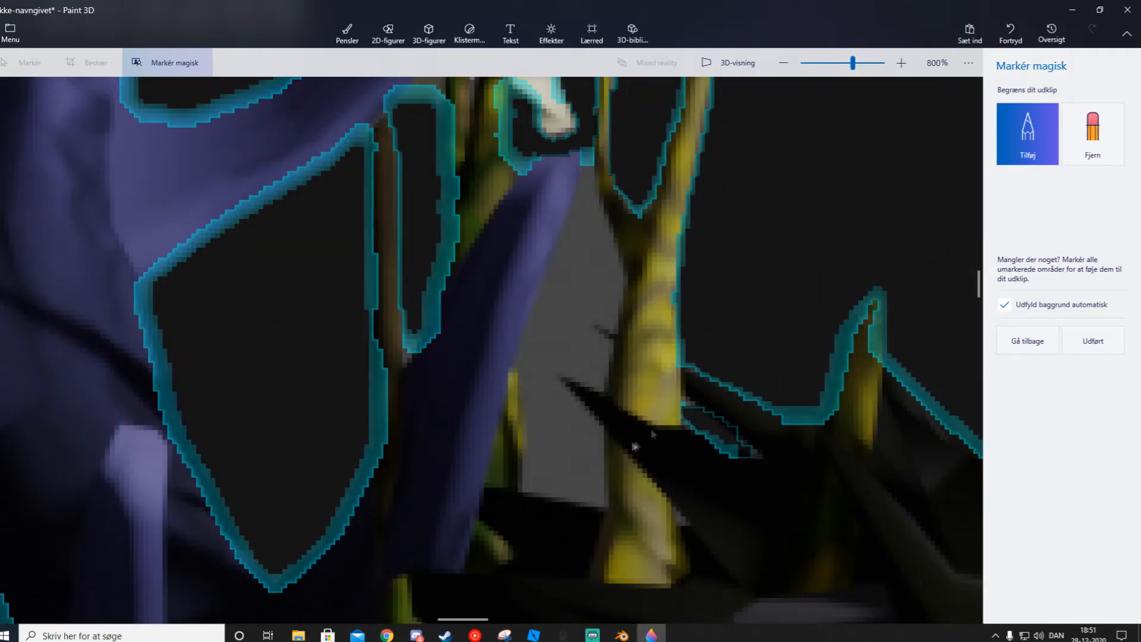
key(ctrl+z)
- Add the small dark twig on the side of the left forked yellow spike to the cutout
click(1092, 134)
scroll(654, 410, up, 2)
scroll(278, 426, up, 1)
click(1027, 134)
drag(337, 383, 355, 361)
- Add the three stars hanging along the outer side of the left antler to the cutout
scroll(354, 361, down, 5)
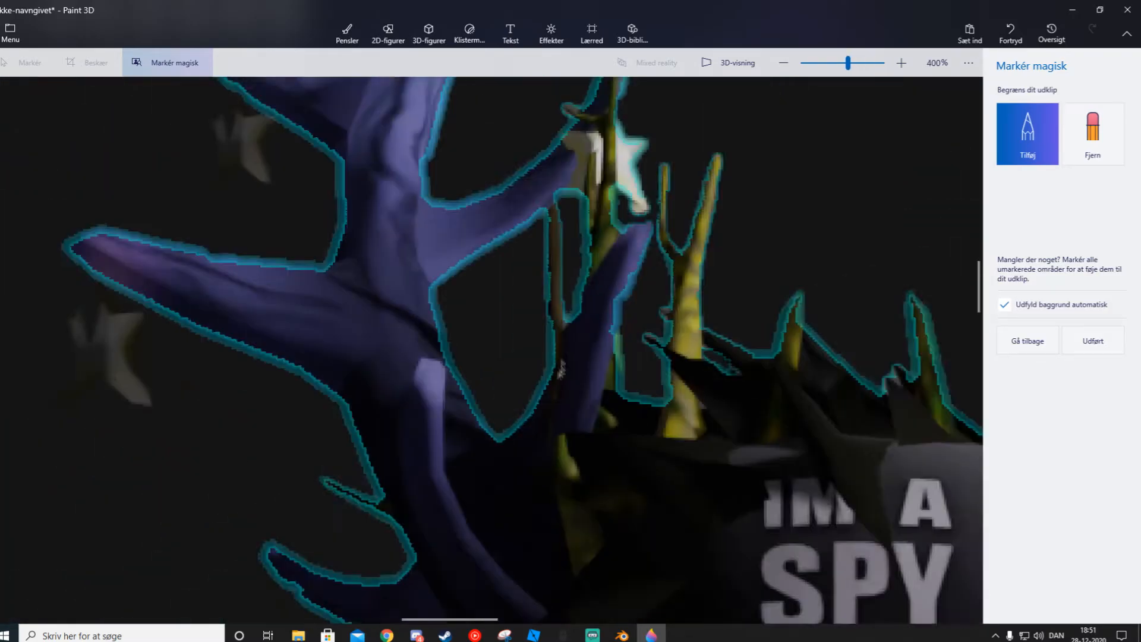
drag(212, 333, 243, 320)
drag(200, 356, 189, 369)
mouse_move(321, 166)
mouse_down()
mouse_move(316, 181)
mouse_move(342, 178)
mouse_move(324, 231)
mouse_up()
ctrl+scroll(359, 190, down, 1)
scroll(359, 191, down, 3)
ctrl+scroll(359, 191, up, 2)
ctrl+scroll(486, 240, down, 5)
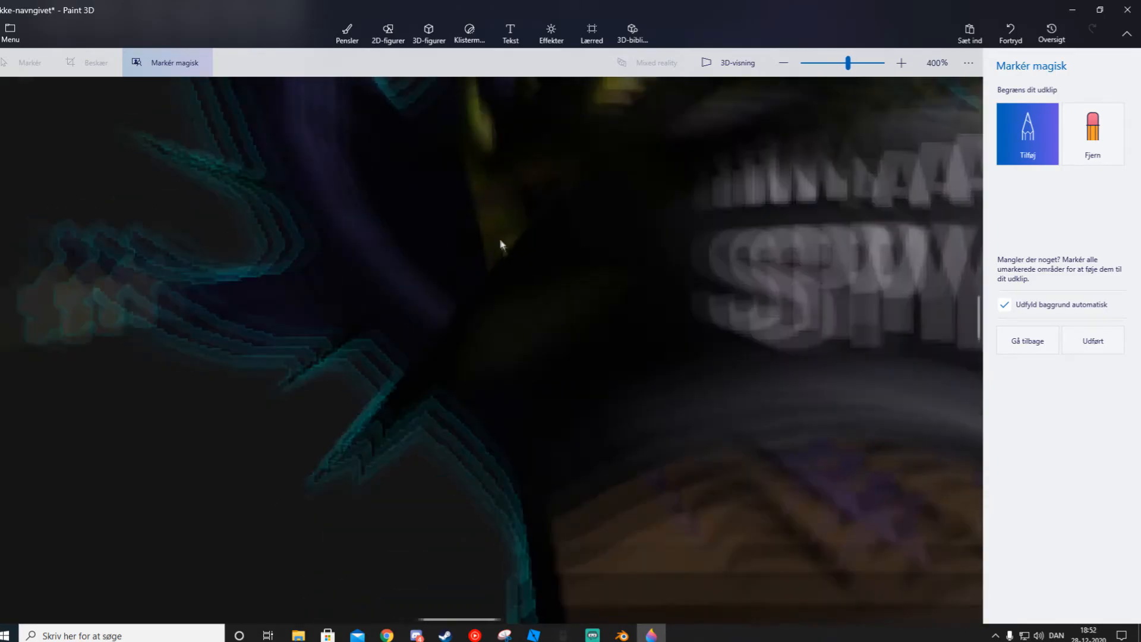
ctrl+scroll(619, 370, up, 2)
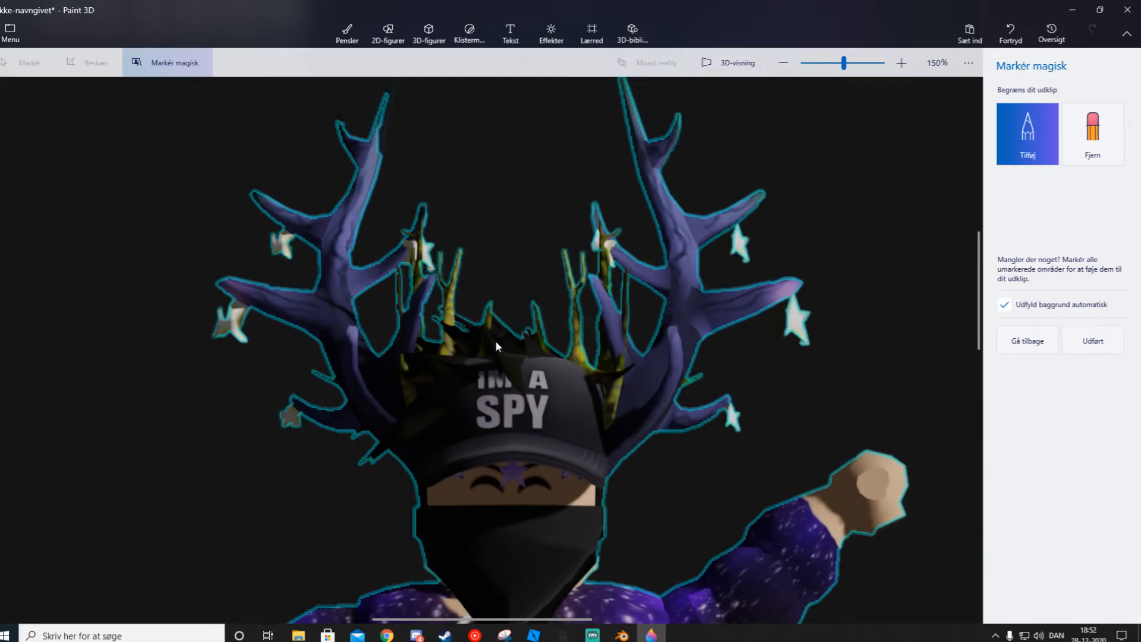
- Inspect the stars on the left antler up close and remove the excess background around them from the cutout
scroll(495, 340, down, 3)
scroll(494, 340, up, 3)
ctrl+scroll(347, 480, up, 4)
ctrl+scroll(347, 480, up, 2)
middle_drag(347, 480, 414, 380)
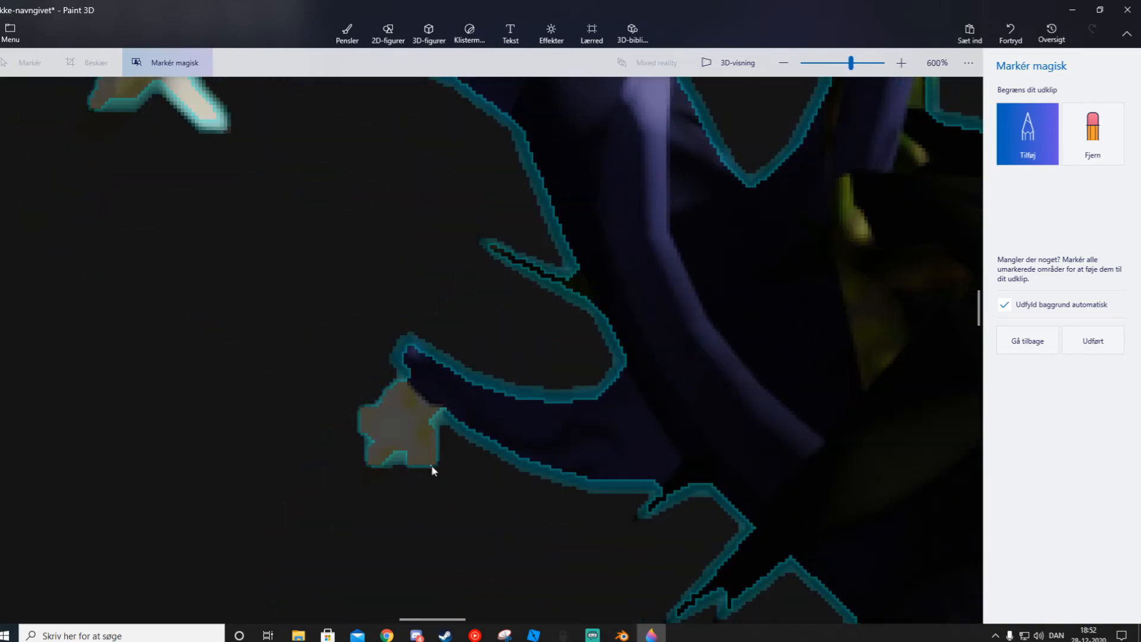
middle_drag(382, 420, 489, 610)
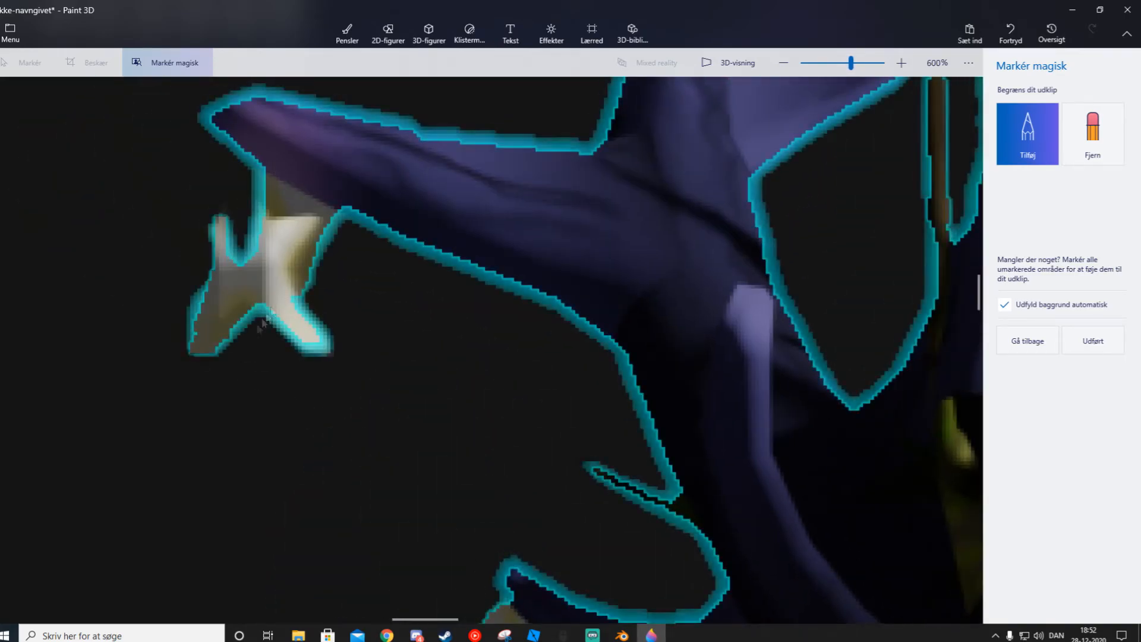
middle_drag(262, 323, 288, 453)
click(1092, 134)
drag(320, 324, 316, 337)
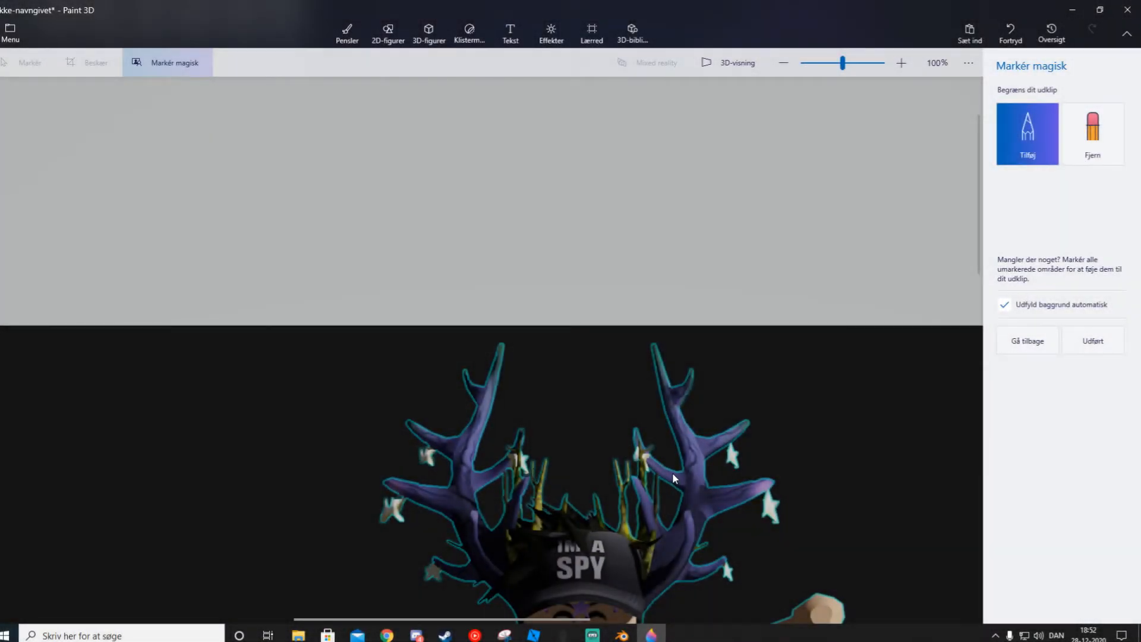
- Finish the magic selection so the whole character becomes a separate cutout
scroll(659, 466, up, 5)
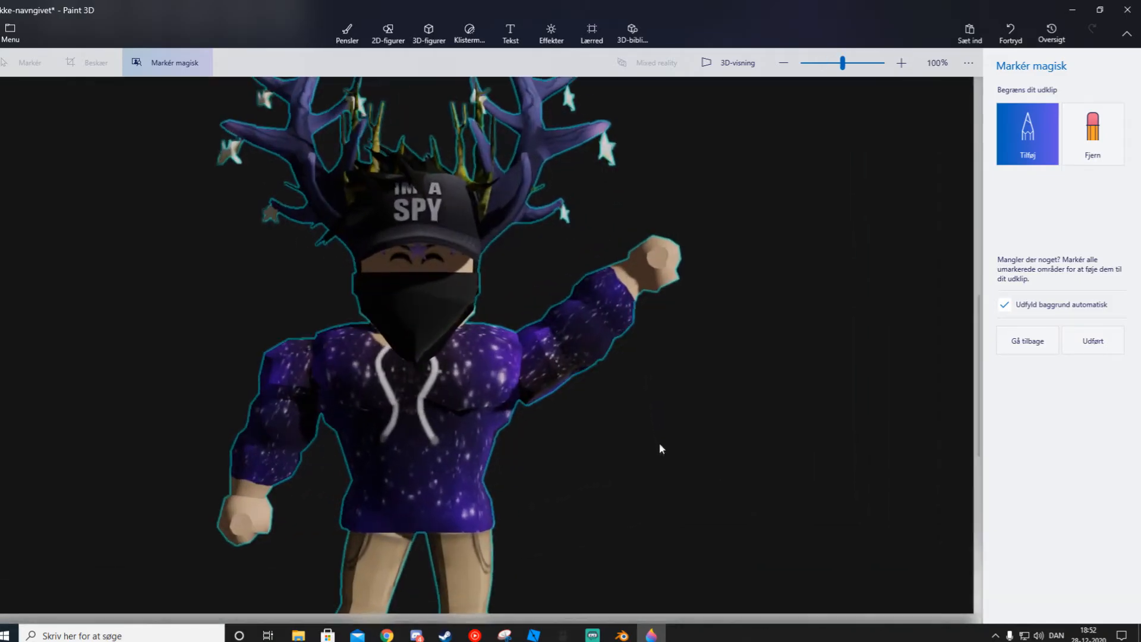
scroll(596, 454, down, 3)
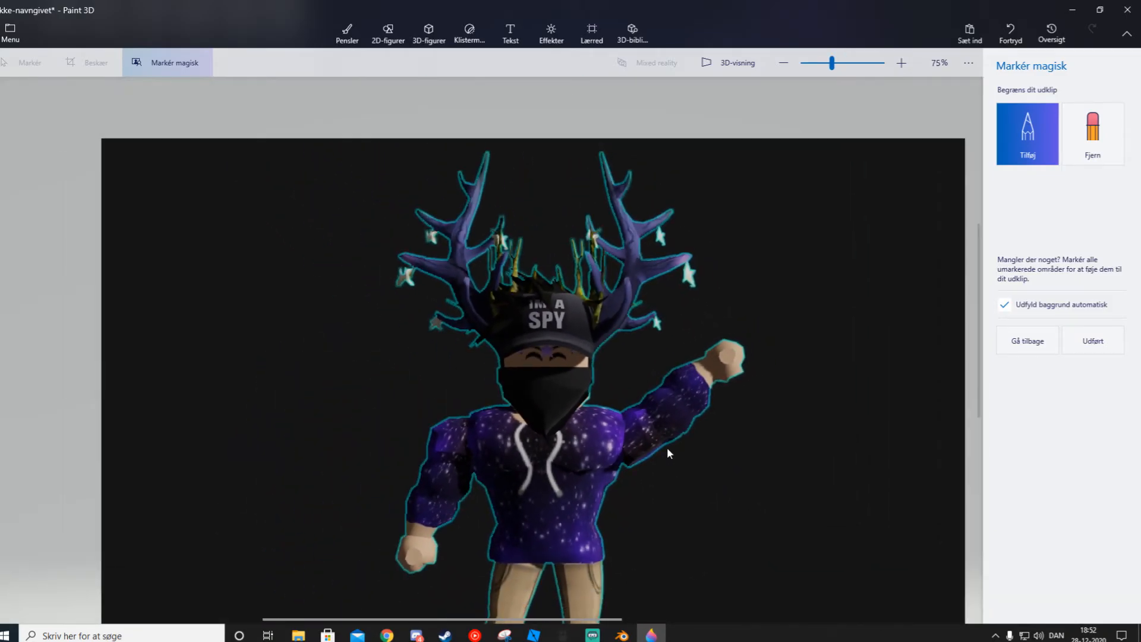
scroll(661, 444, down, 1)
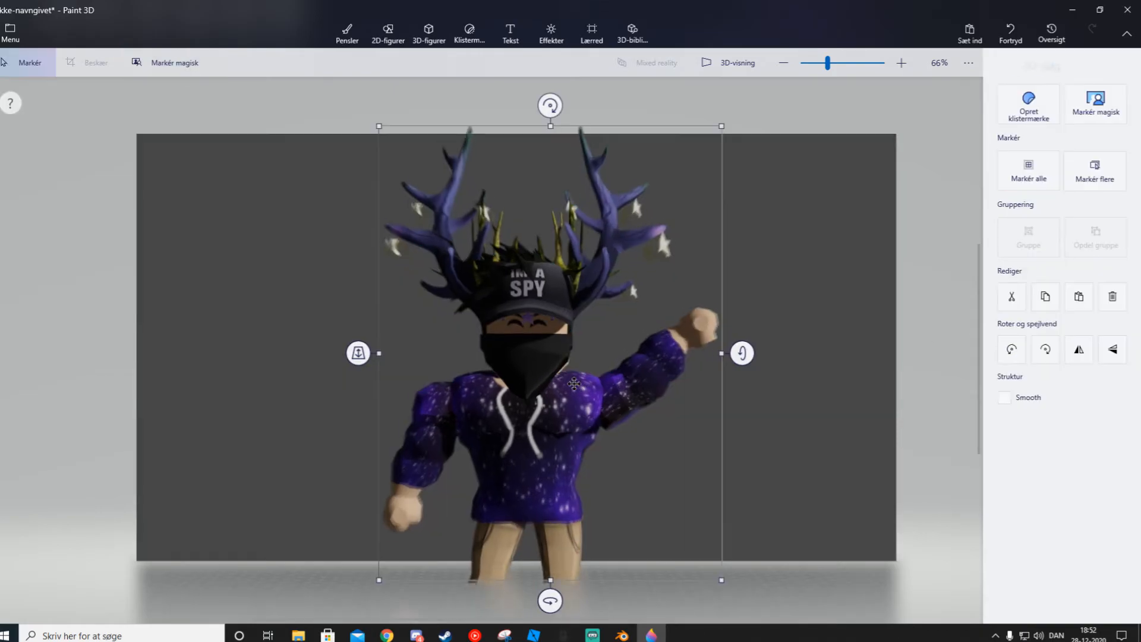
- Copy the cut-out character and delete it from the canvas, leaving only the filled grey background
right_click(517, 404)
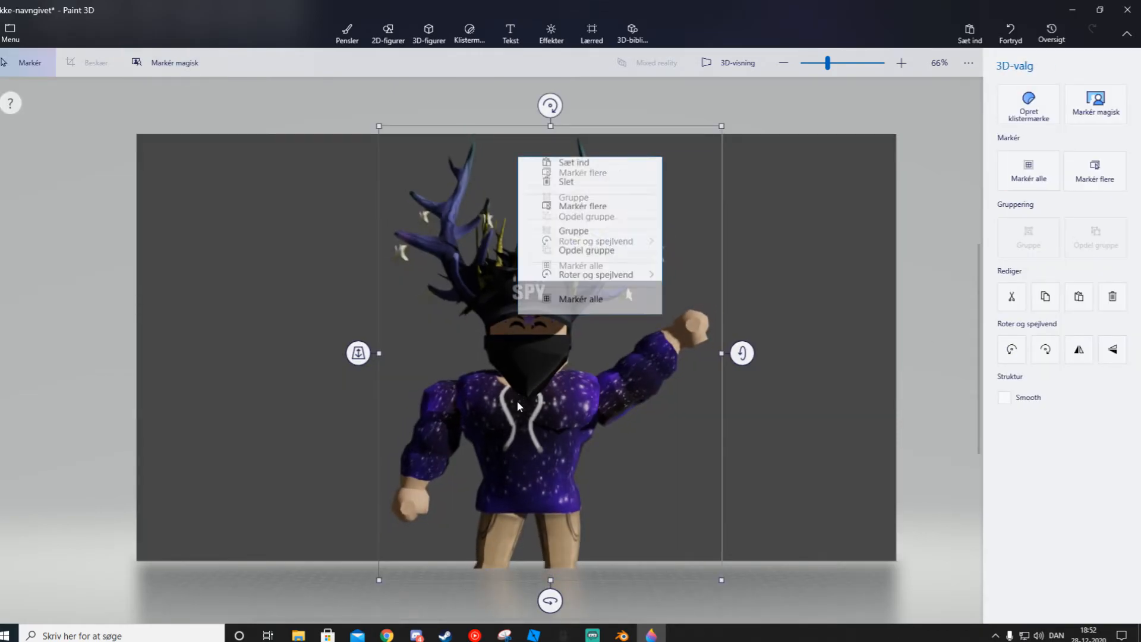
click(581, 235)
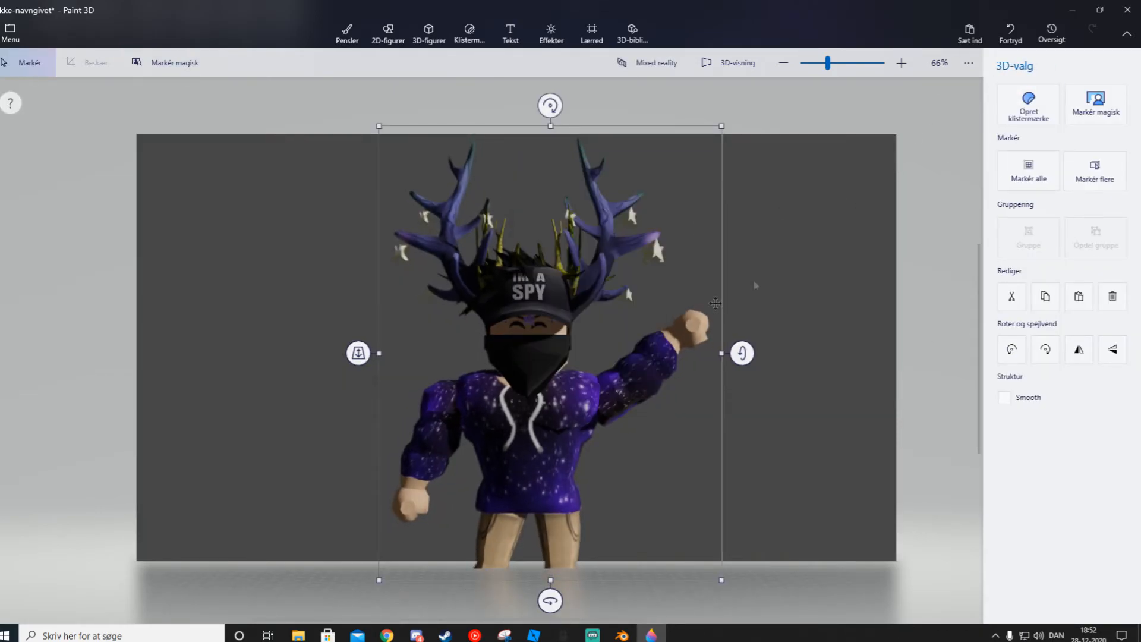
right_click(547, 381)
click(601, 255)
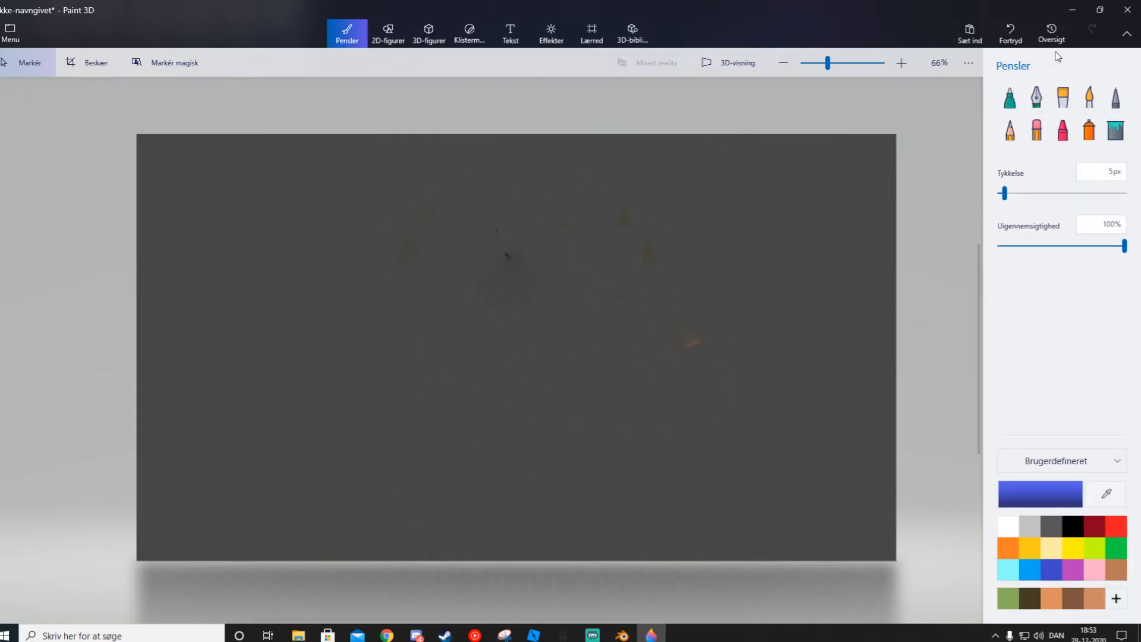
- Undo all edits back to the blank canvas and insert the Chill space picture as the background
click(1010, 33)
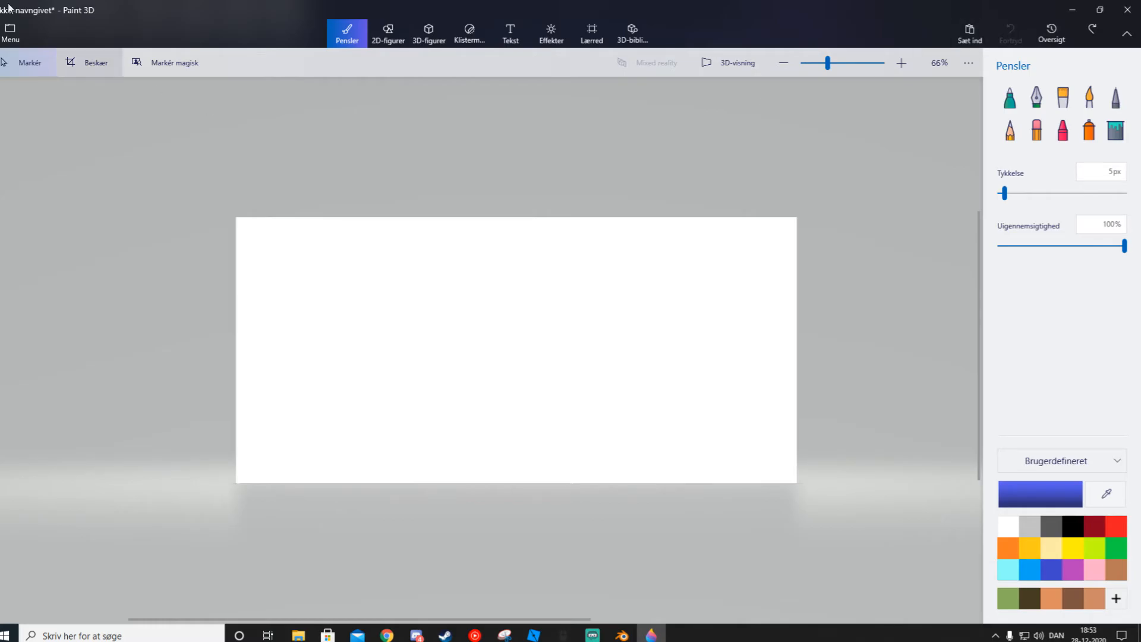
click(16, 30)
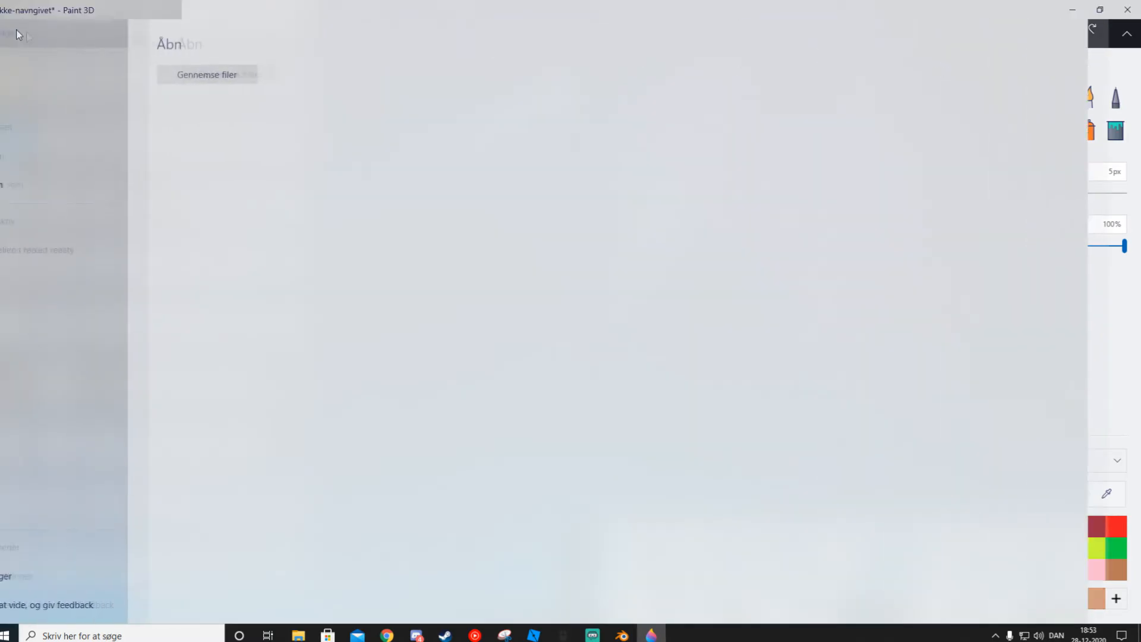
click(67, 130)
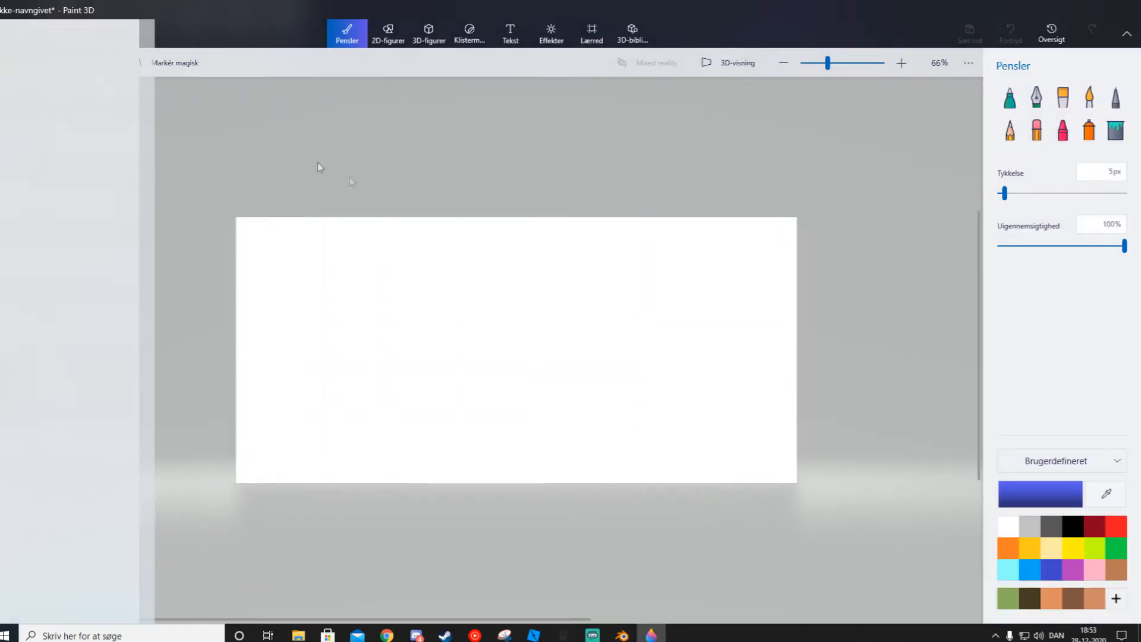
double_click(253, 182)
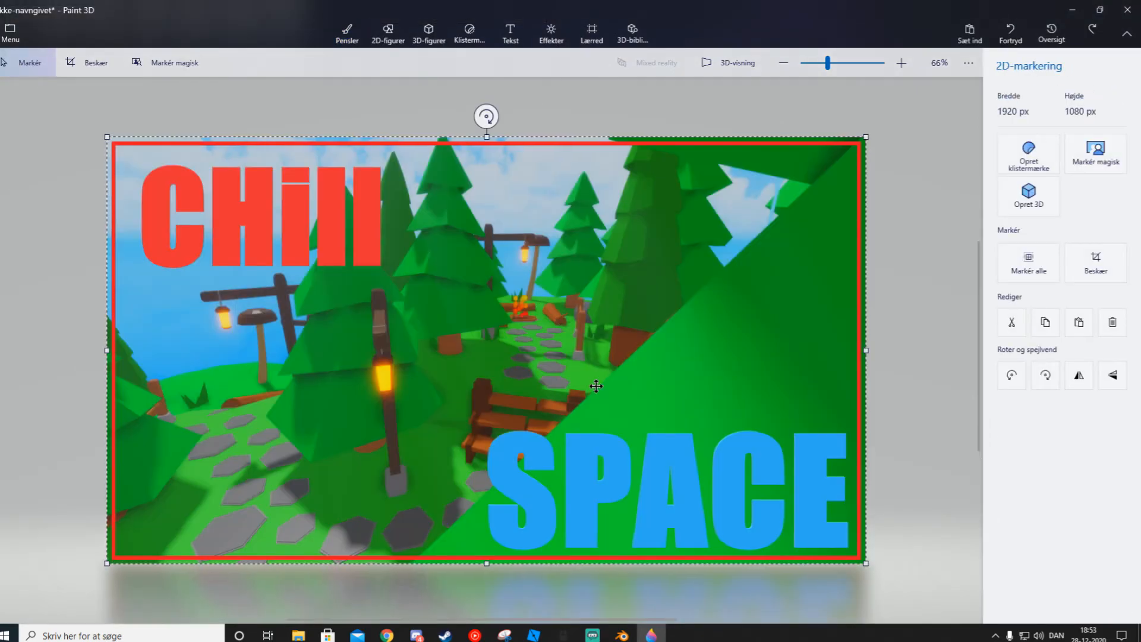
scroll(259, 430, up, 1)
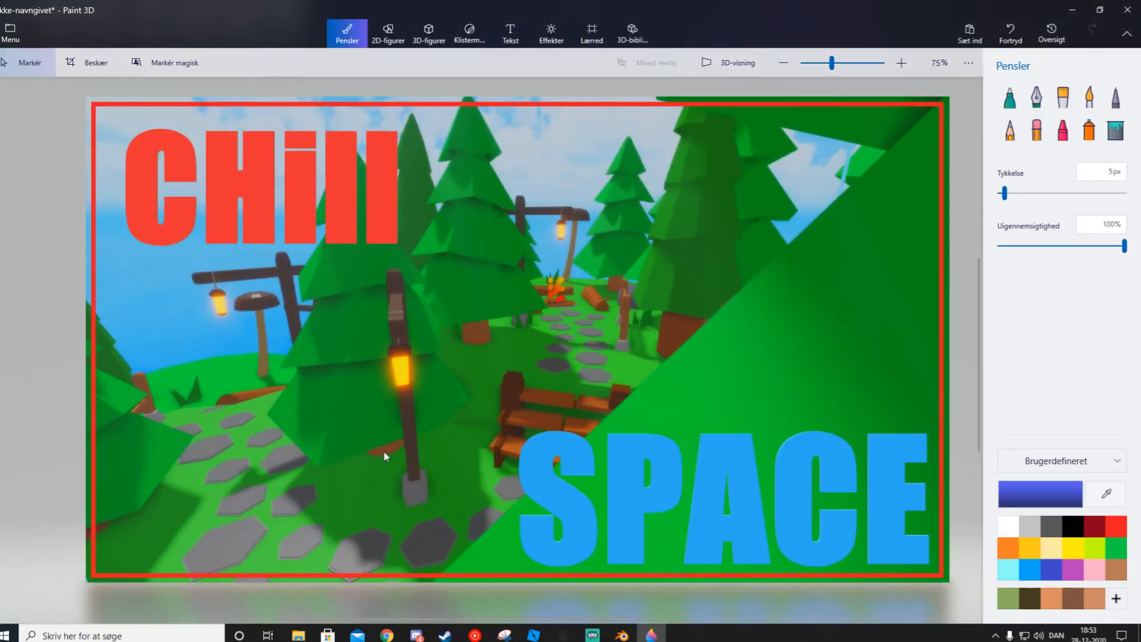
- Paste the character cutout onto the Chill space picture, scale it down slightly and place it in the picture's lower-left corner below the CHill title
middle_drag(384, 453, 464, 451)
key(ctrl+v)
drag(555, 408, 337, 533)
scroll(695, 237, down, 1)
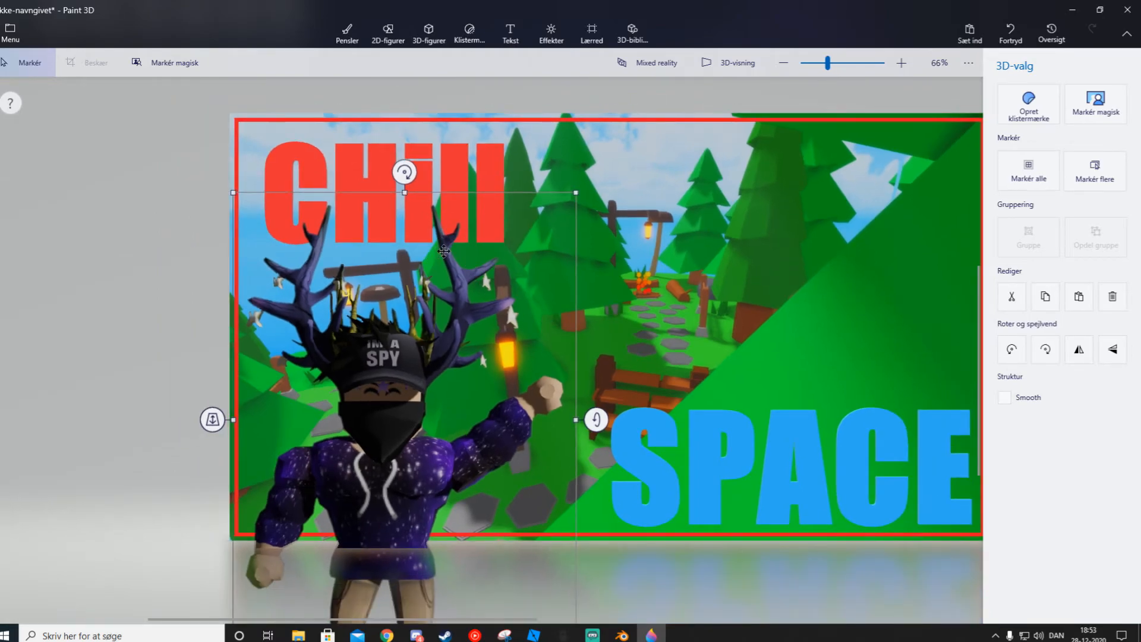
drag(579, 193, 529, 255)
drag(377, 435, 398, 424)
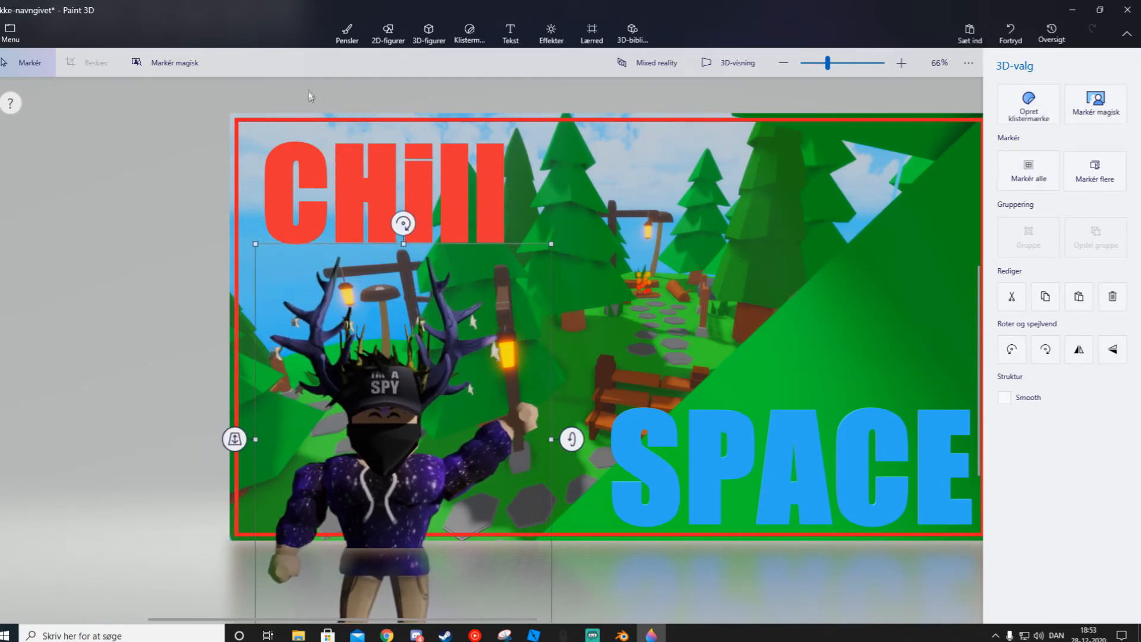
scroll(426, 104, down, 2)
click(382, 118)
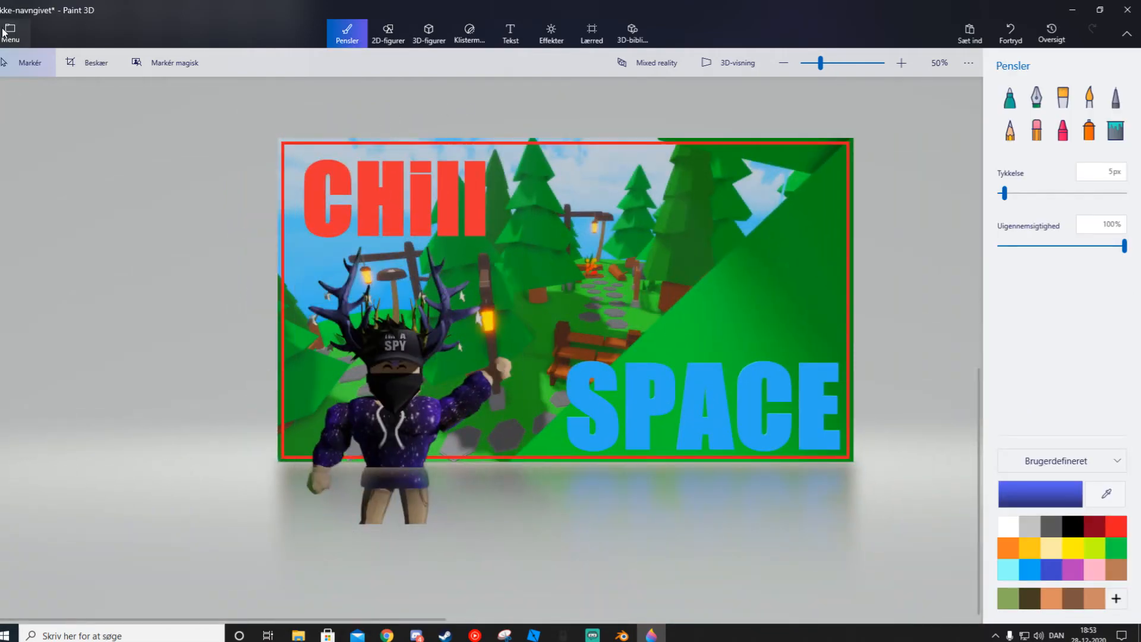
- Save a copy of the composition as a 1920 x 1080 px PNG image named Kevin3 in the Billeder folder
click(7, 32)
click(49, 185)
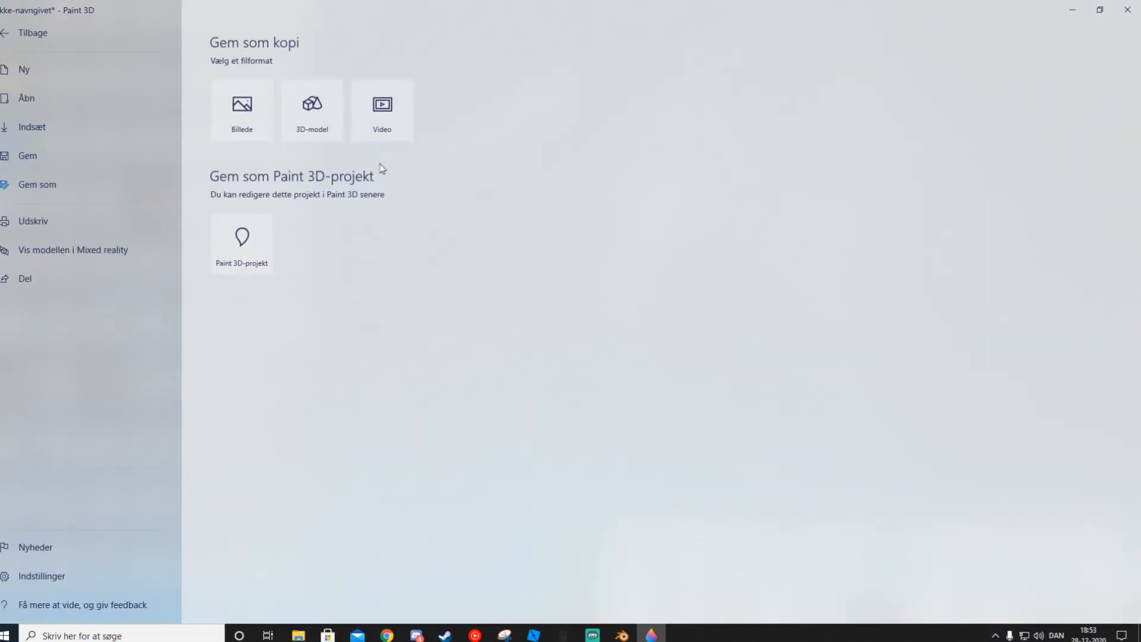
click(259, 123)
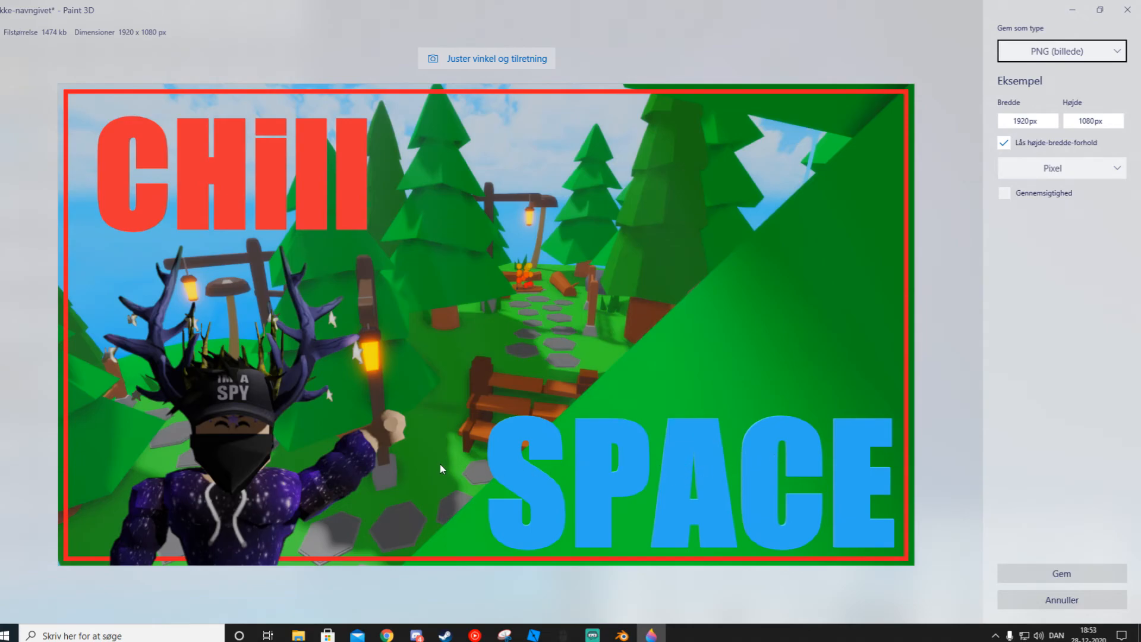
click(1058, 574)
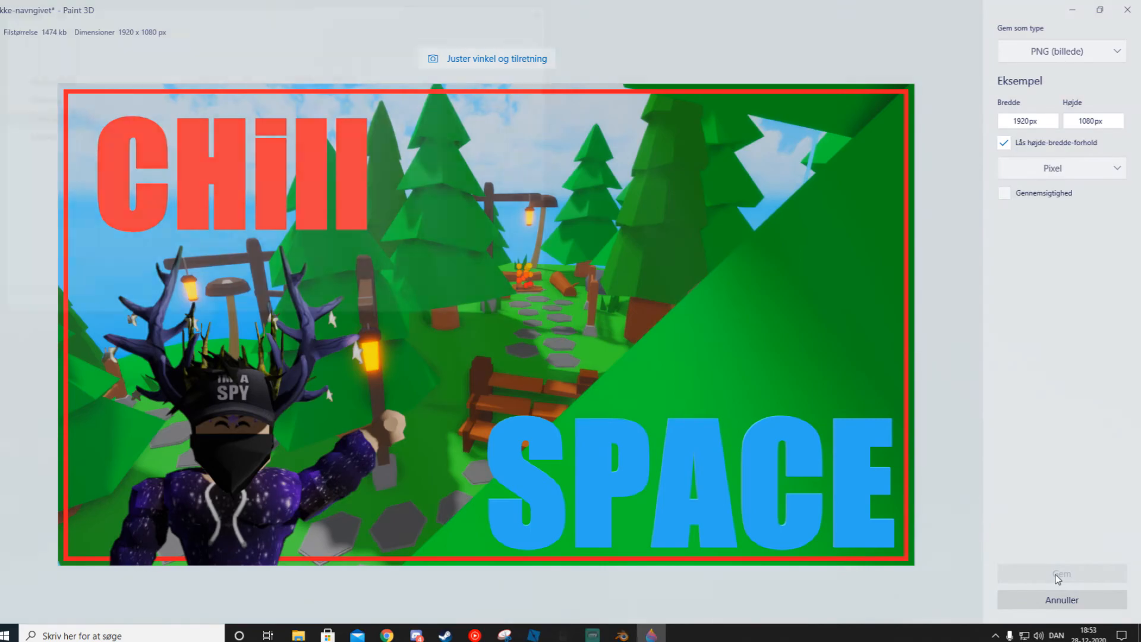
text(Kevin2)
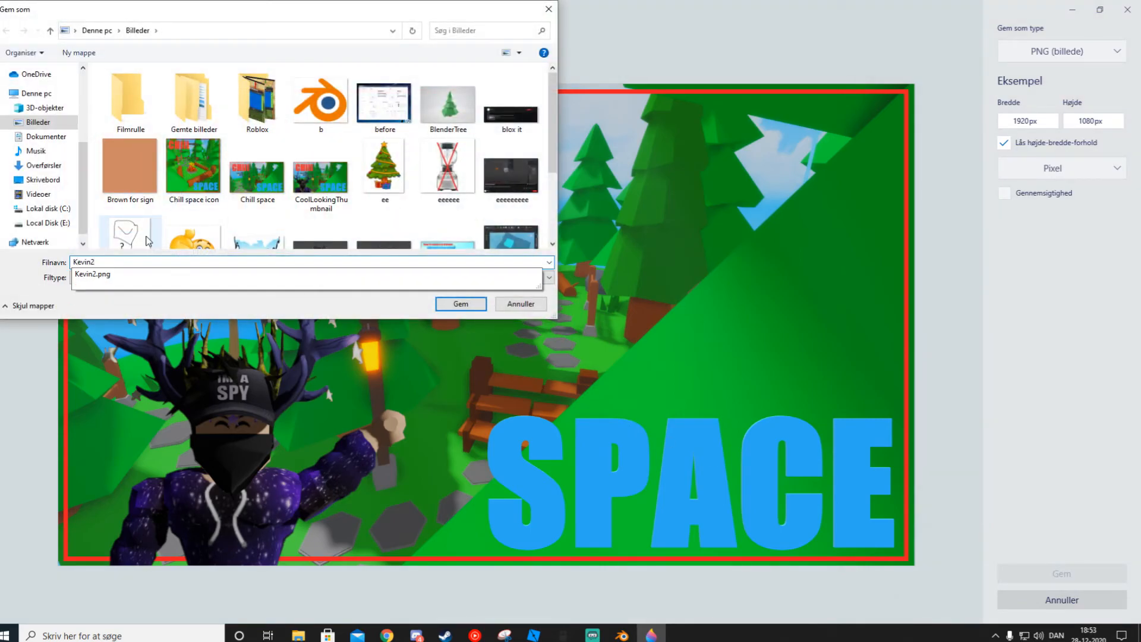
text(2)
key(BackSpace)
text(2)
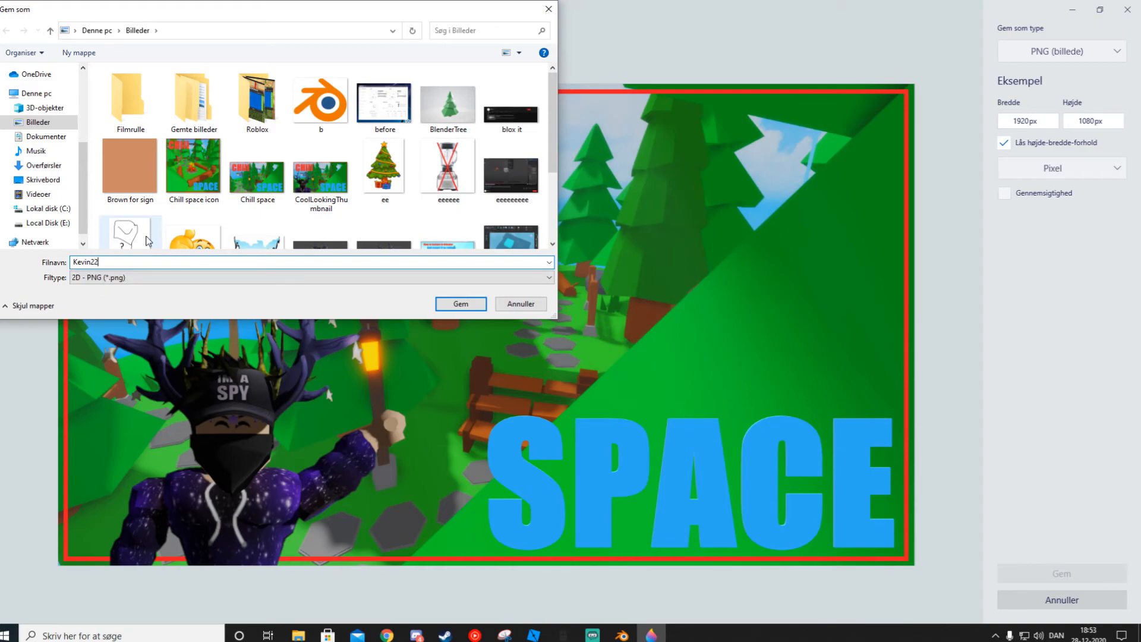
click(461, 304)
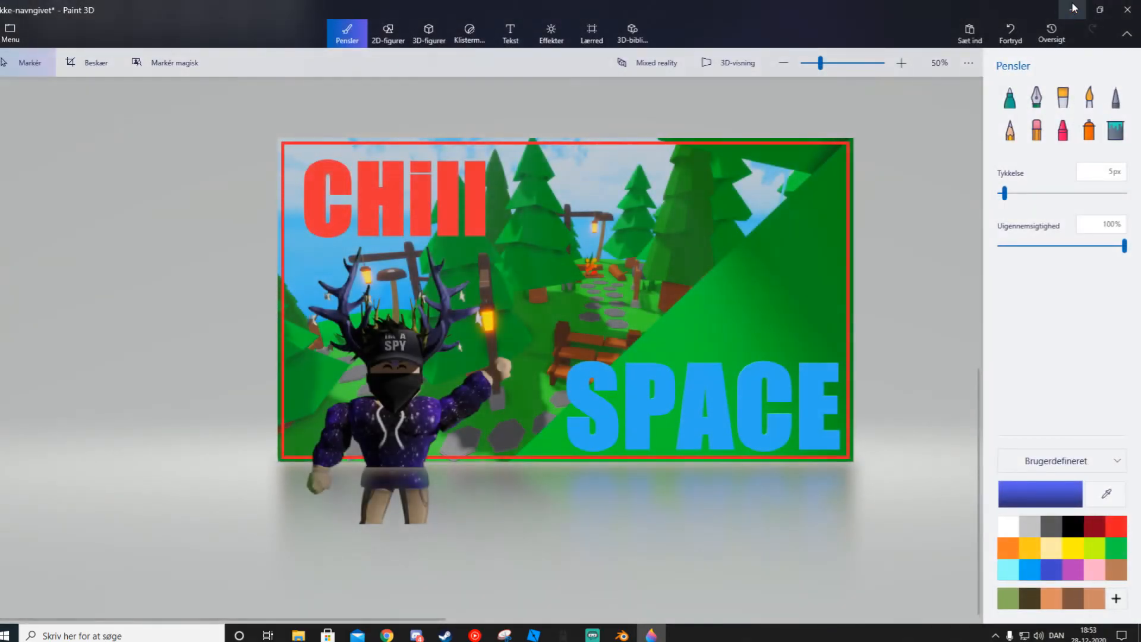
- Switch to File Explorer and open the saved Kevin3 image from the recent files to view the finished thumbnail
click(1072, 9)
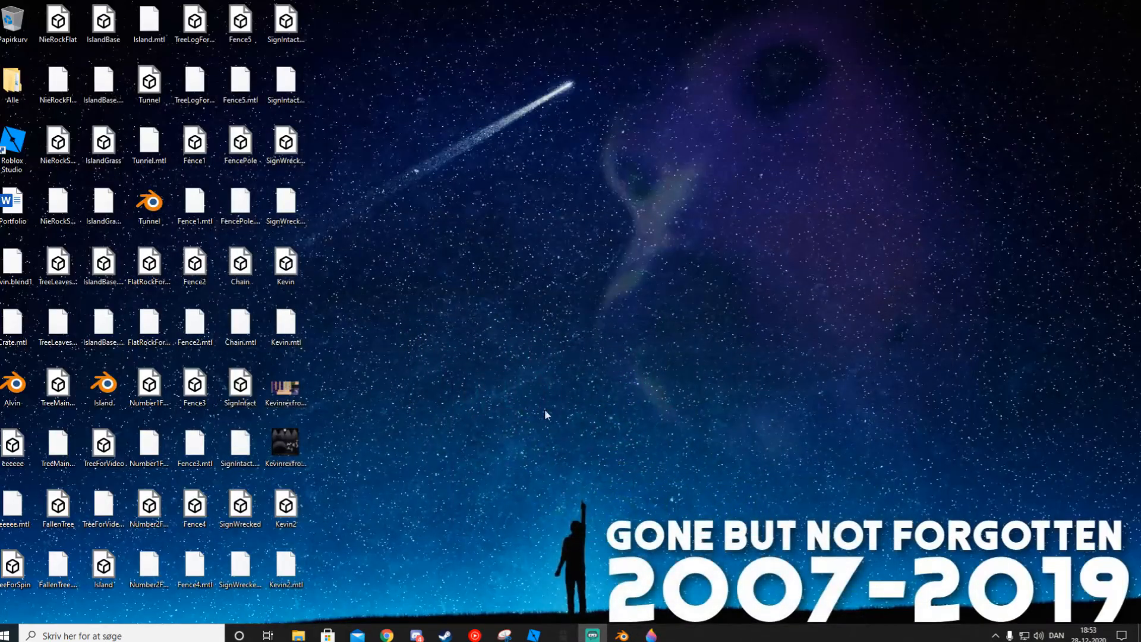
click(298, 634)
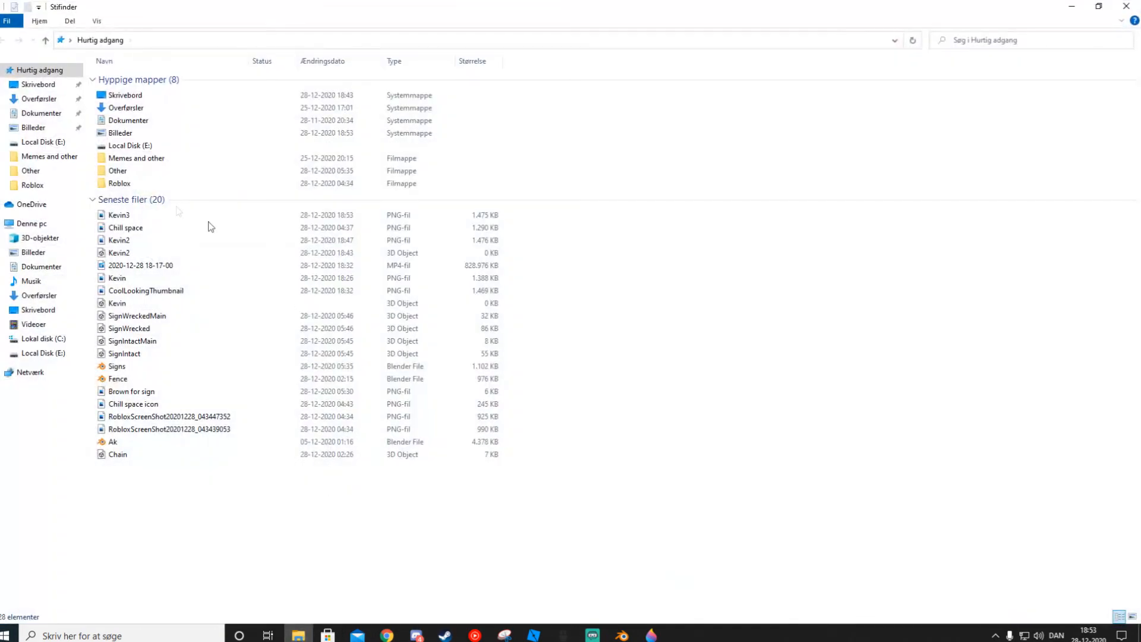
double_click(119, 215)
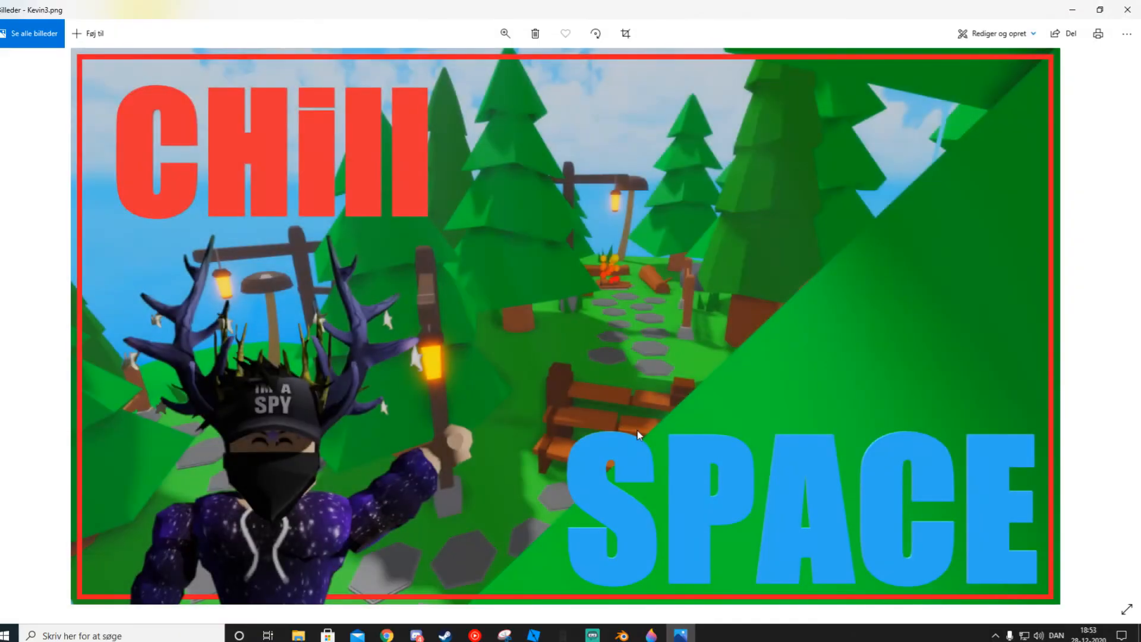